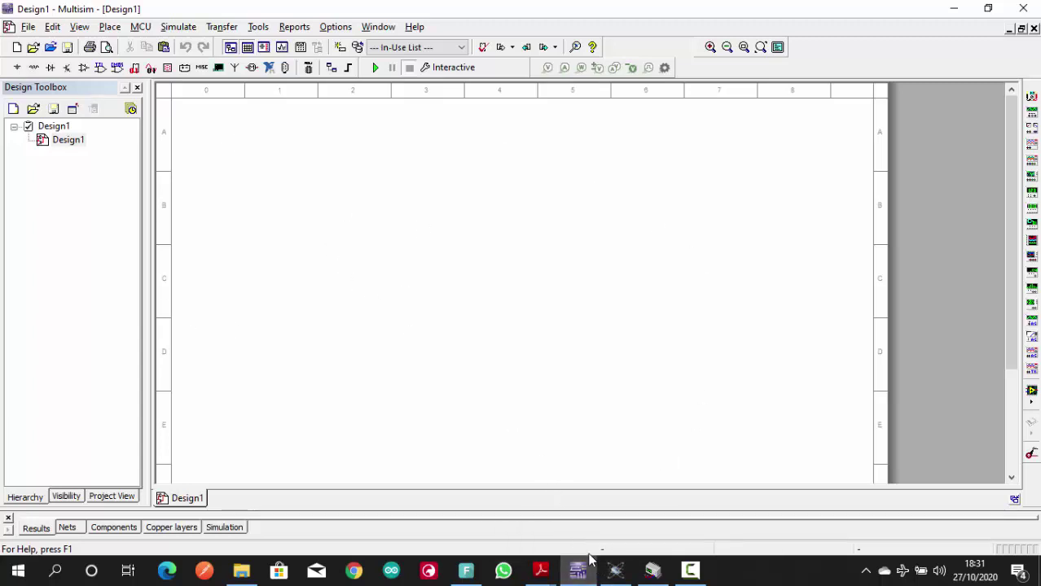
Step: View the empty workspaces in Proteus 8 Professional and Circuit Wizard, and return to Multisim
{"action": "left_click", "coordinate": [610, 571]}
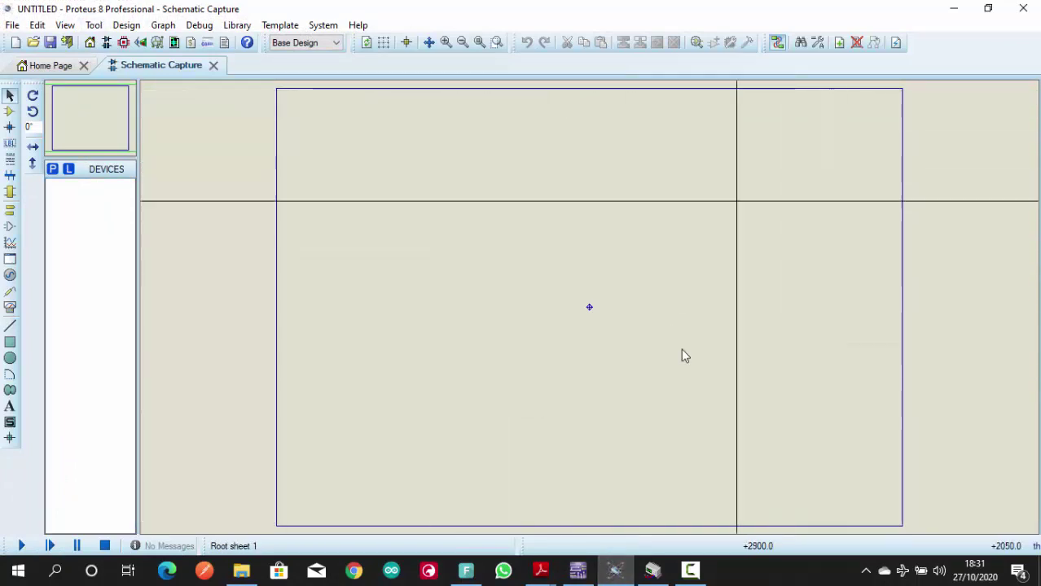
{"action": "left_click", "coordinate": [662, 573]}
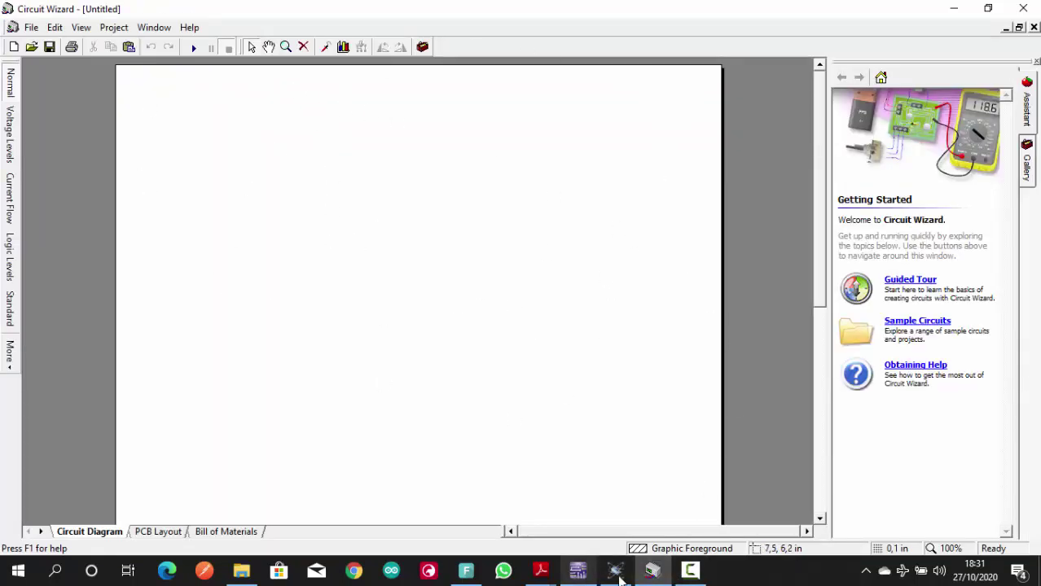
{"action": "mouse_move", "coordinate": [619, 579]}
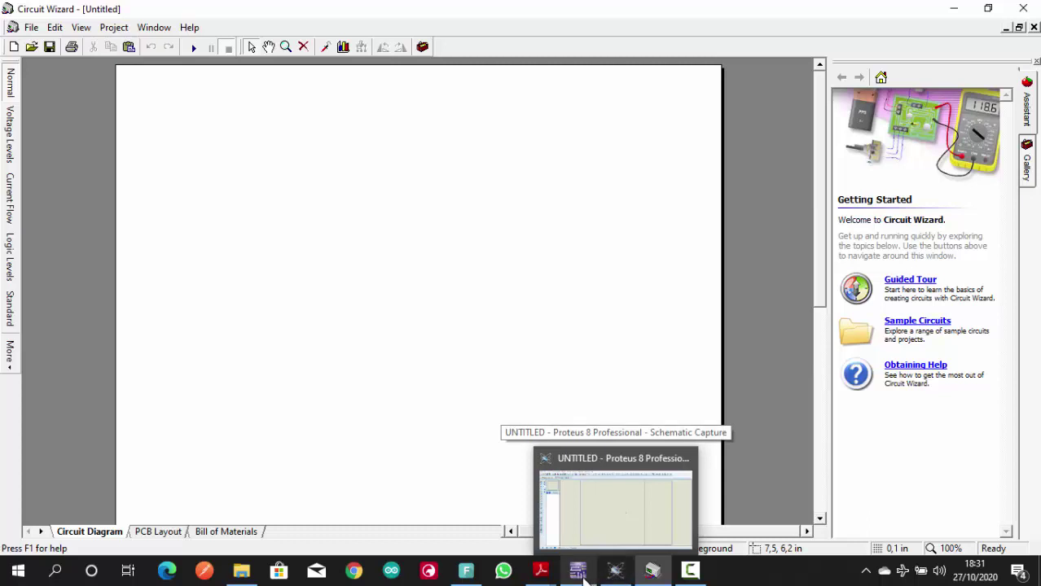
{"action": "mouse_move", "coordinate": [585, 579]}
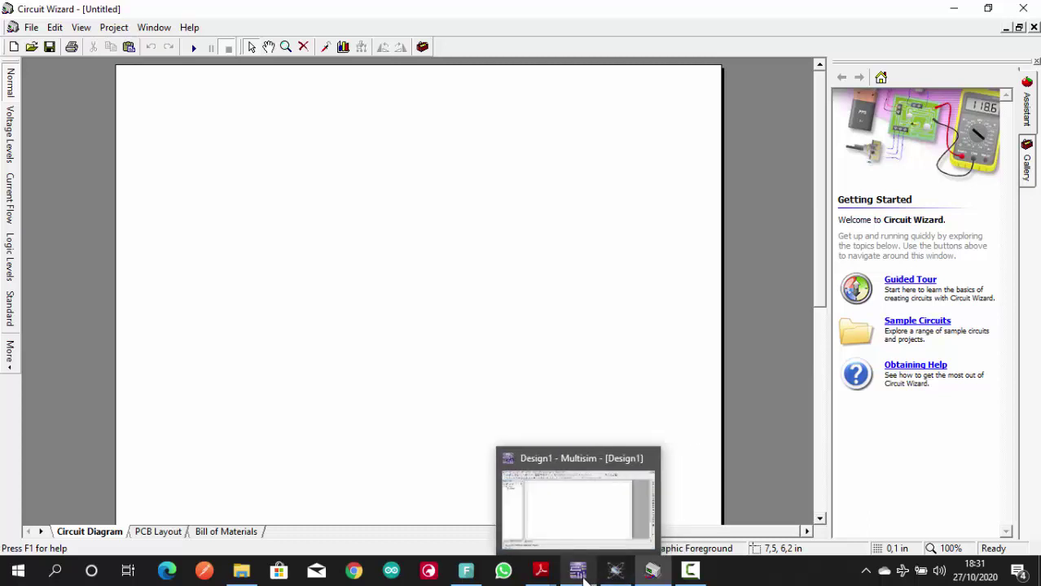
{"action": "left_click", "coordinate": [585, 579]}
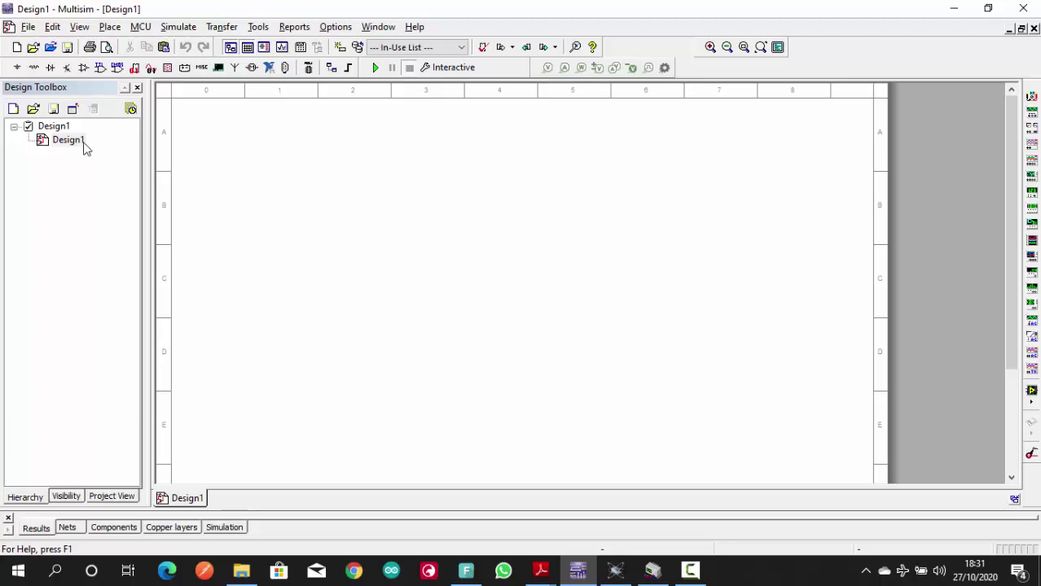
Step: Save the blank design under the file name Percobaan 1b as a Multisim 14 file
{"action": "mouse_move", "coordinate": [69, 150]}
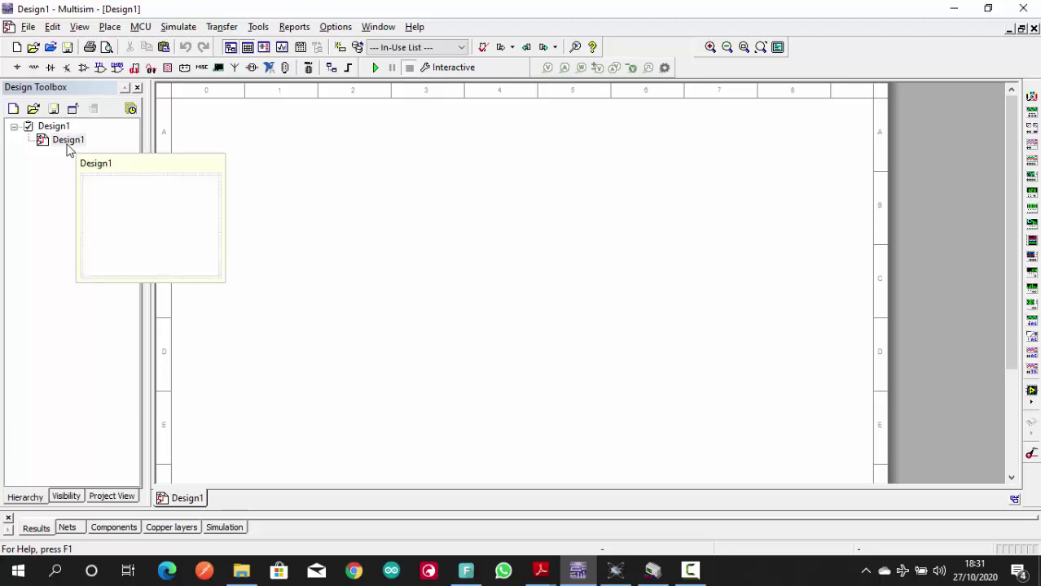
{"action": "left_click", "coordinate": [29, 26]}
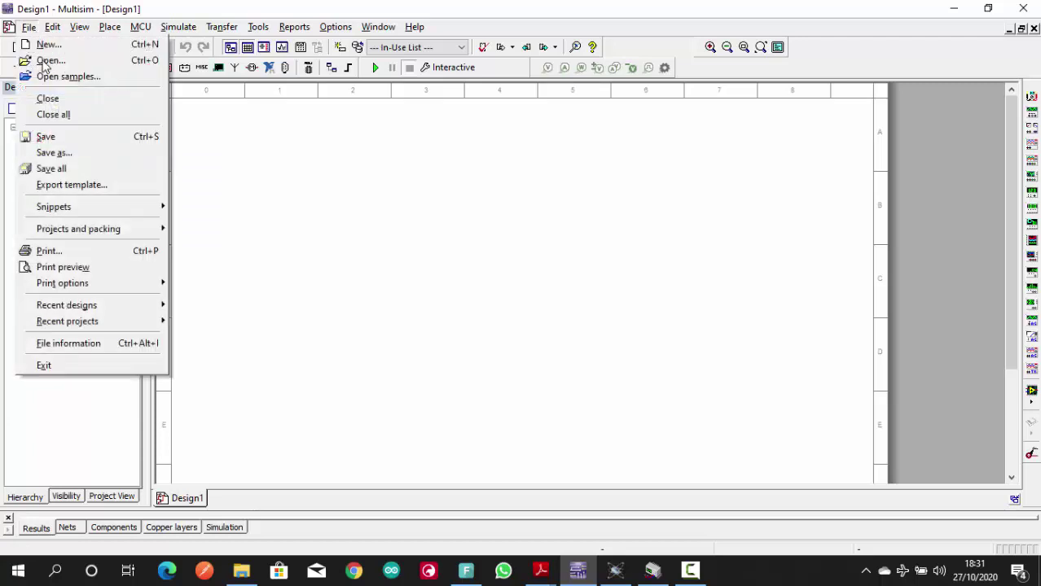
{"action": "left_click", "coordinate": [73, 153]}
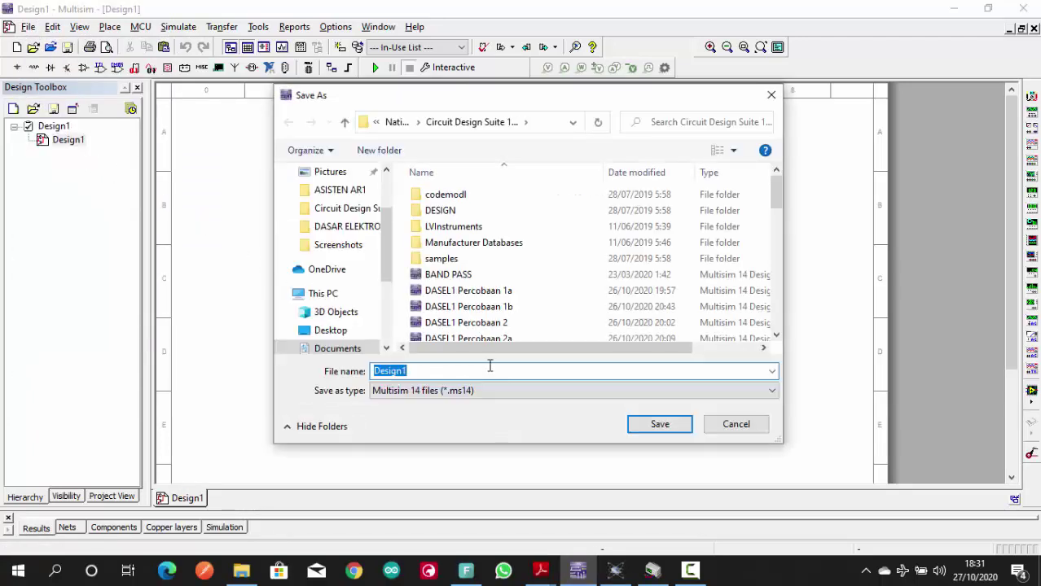
{"action": "type", "text": "Perca"}
{"action": "key", "text": "BackSpace"}
{"action": "type", "text": "obaan"}
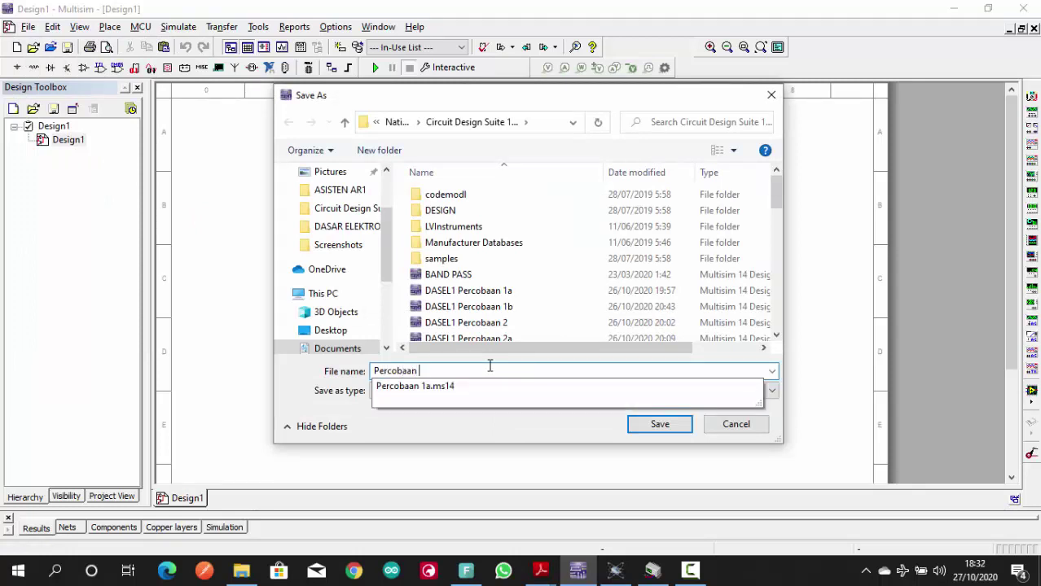
{"action": "type", "text": " 1b"}
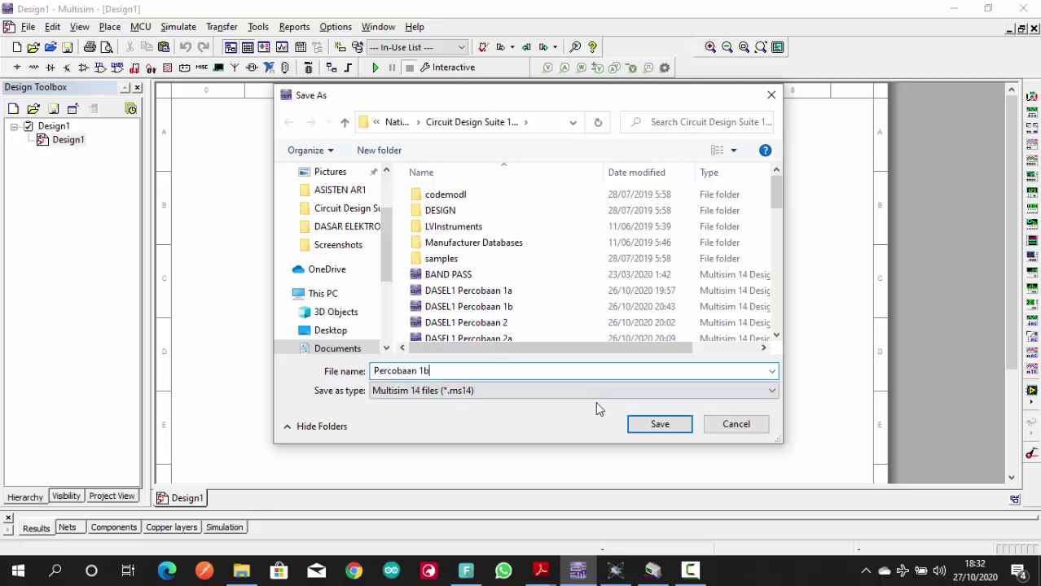
{"action": "left_click", "coordinate": [658, 425]}
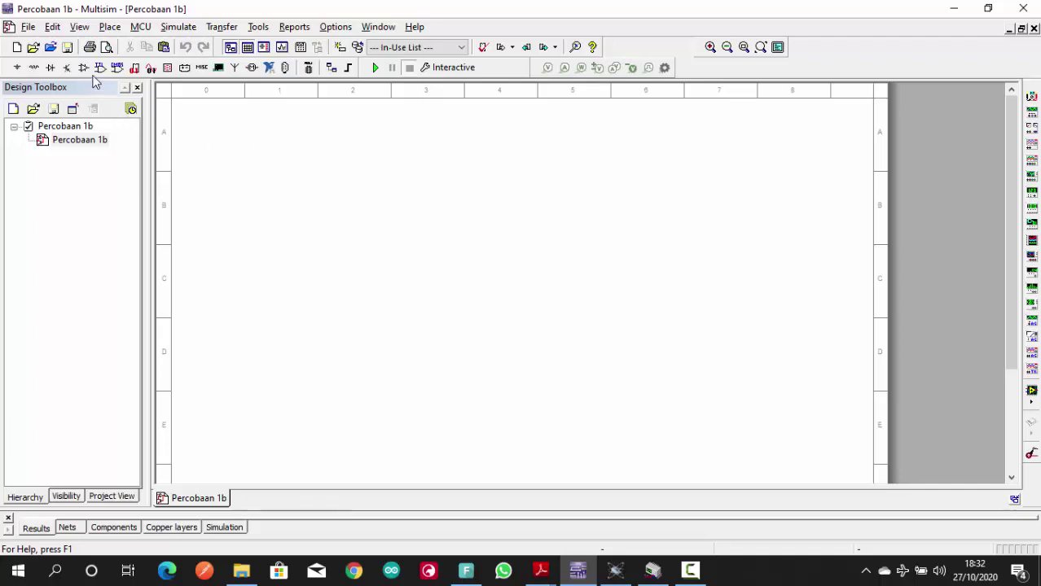
Step: Place an AC_POWER source from the POWER_SOURCES family in the left part of the schematic sheet
{"action": "left_click", "coordinate": [18, 69]}
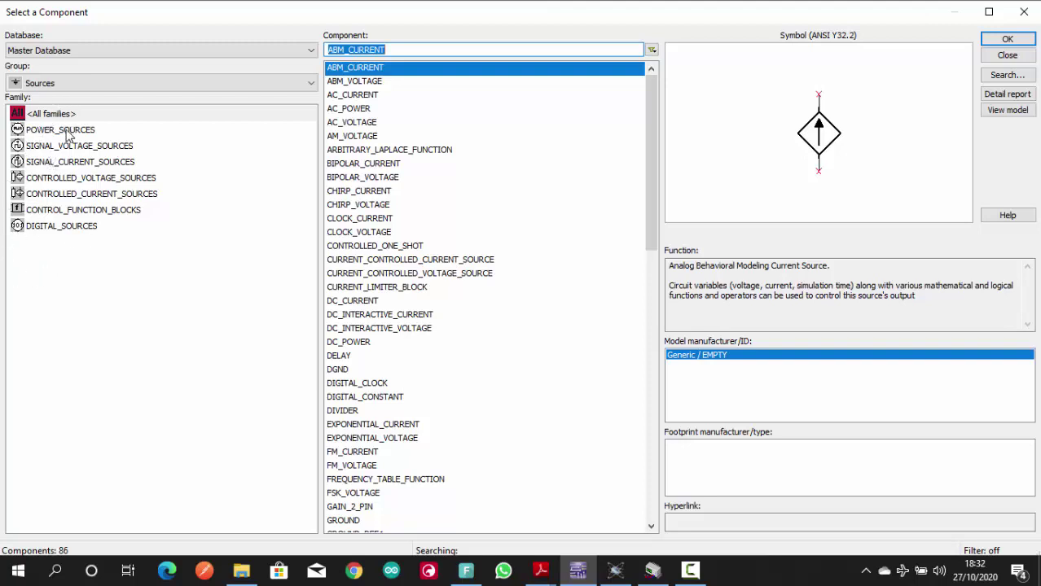
{"action": "left_click", "coordinate": [69, 135]}
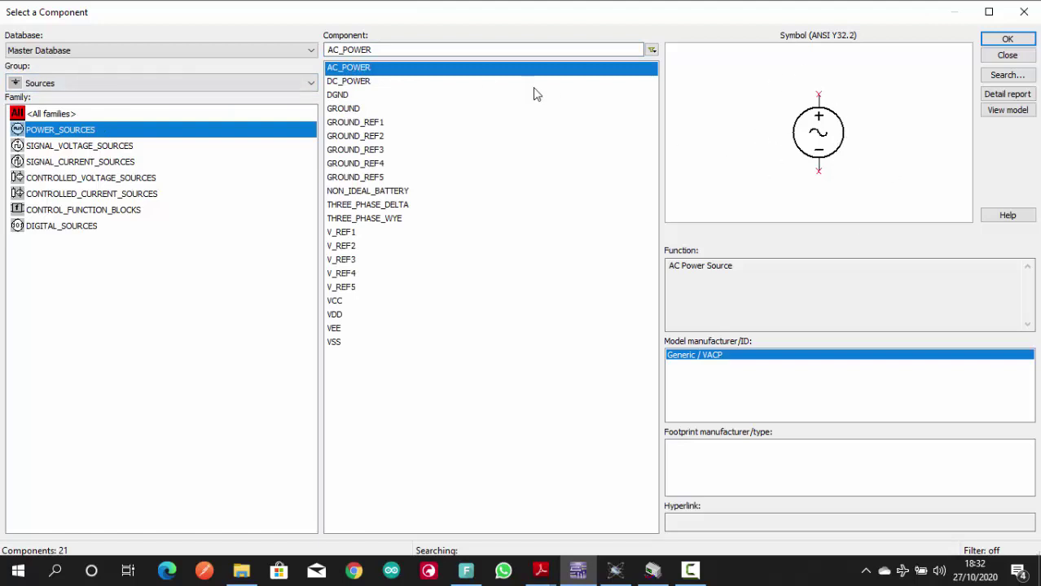
{"action": "left_click", "coordinate": [479, 70]}
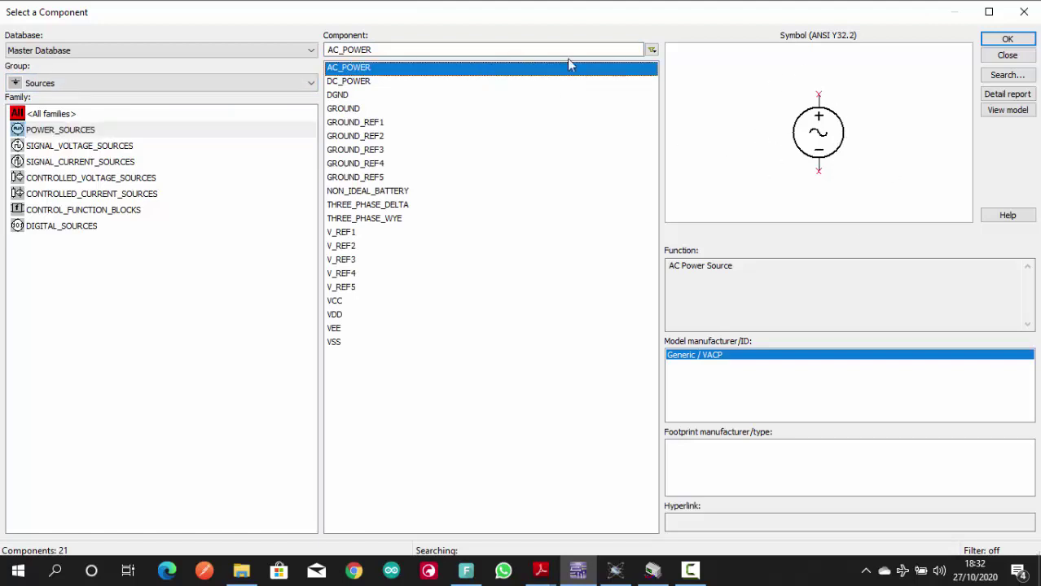
{"action": "left_click", "coordinate": [1007, 38]}
{"action": "scroll", "coordinate": [358, 261], "scroll_direction": "up", "scroll_amount": 1}
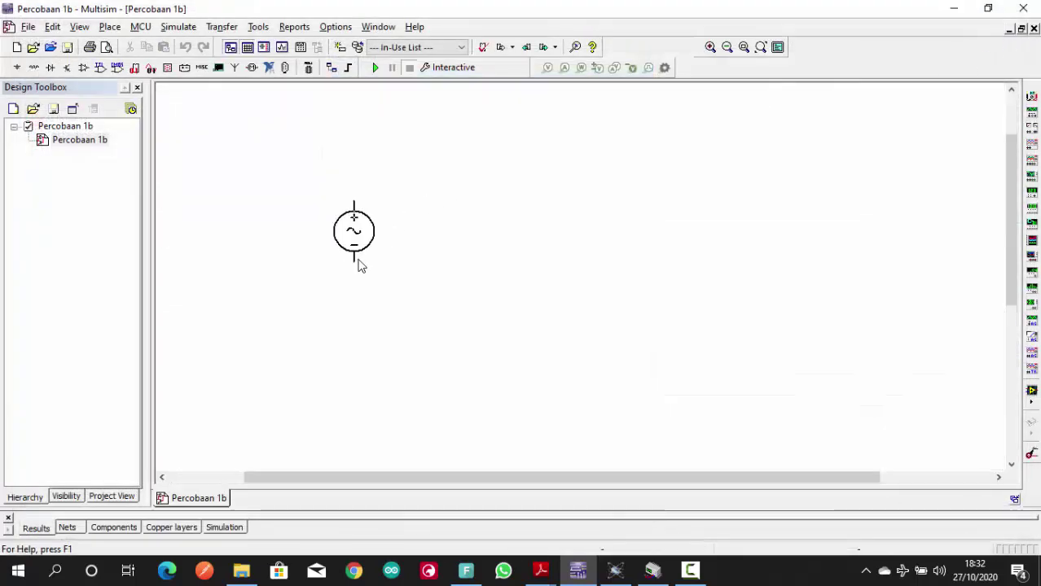
{"action": "scroll", "coordinate": [362, 270], "scroll_direction": "down", "scroll_amount": 2}
{"action": "scroll", "coordinate": [306, 260], "scroll_direction": "up", "scroll_amount": 1}
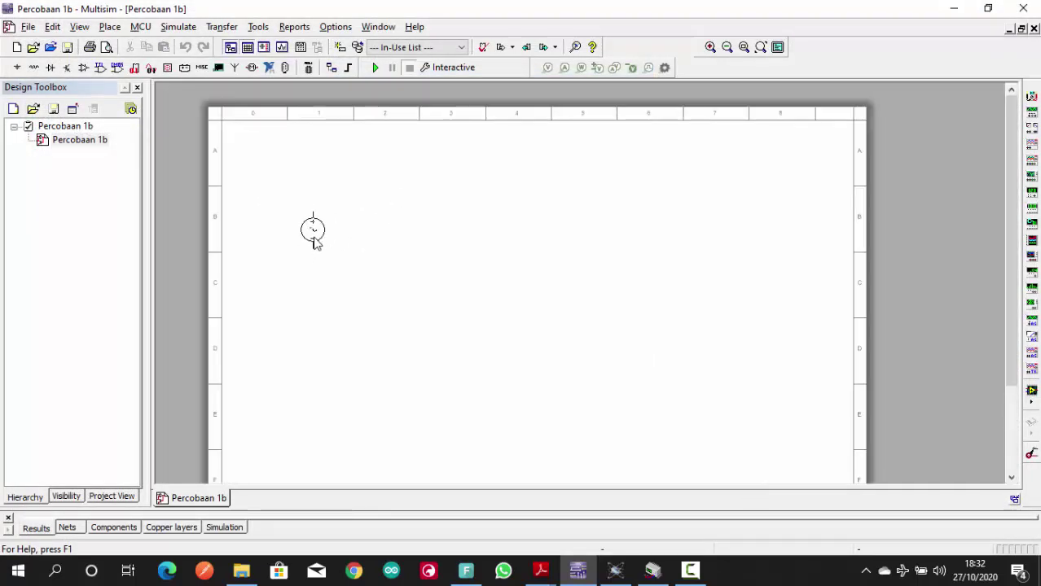
{"action": "scroll", "coordinate": [315, 240], "scroll_direction": "up", "scroll_amount": 1}
{"action": "scroll", "coordinate": [344, 293], "scroll_direction": "up", "scroll_amount": 1}
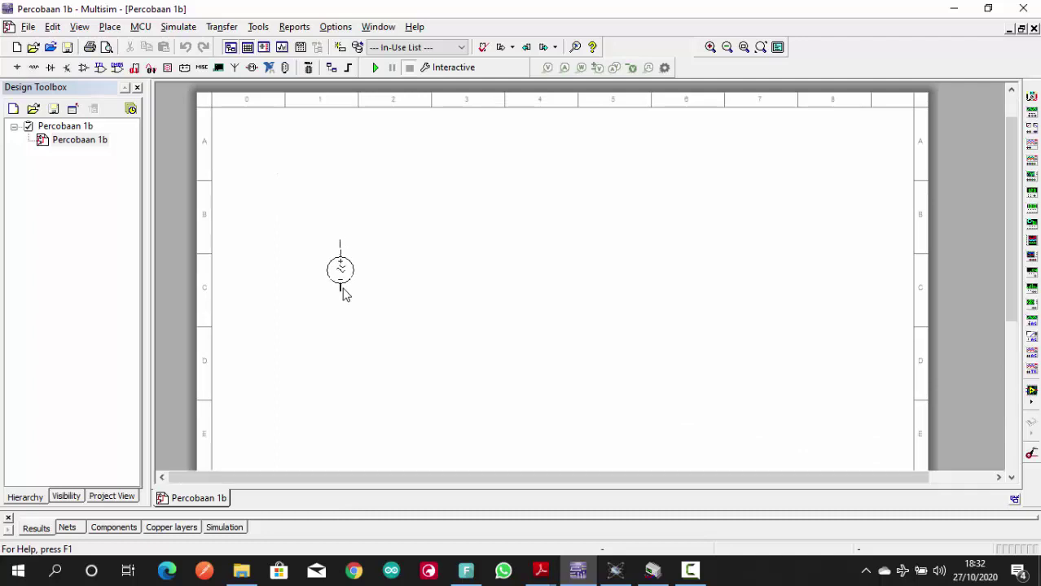
{"action": "left_click", "coordinate": [343, 293]}
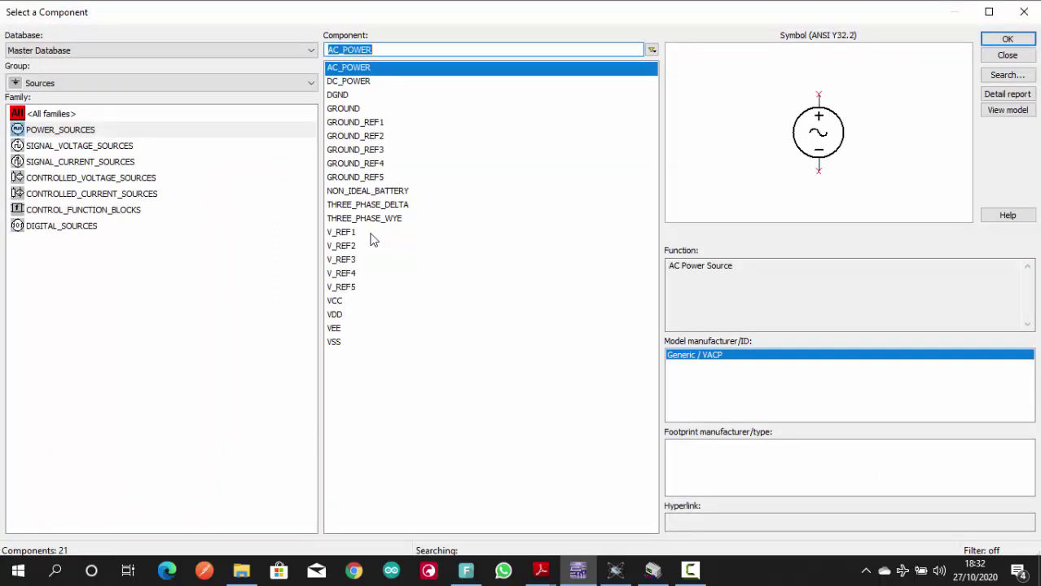
Step: Place a DIODE from the DIODES_VIRTUAL family above and to the right of the AC source
{"action": "left_click", "coordinate": [128, 85]}
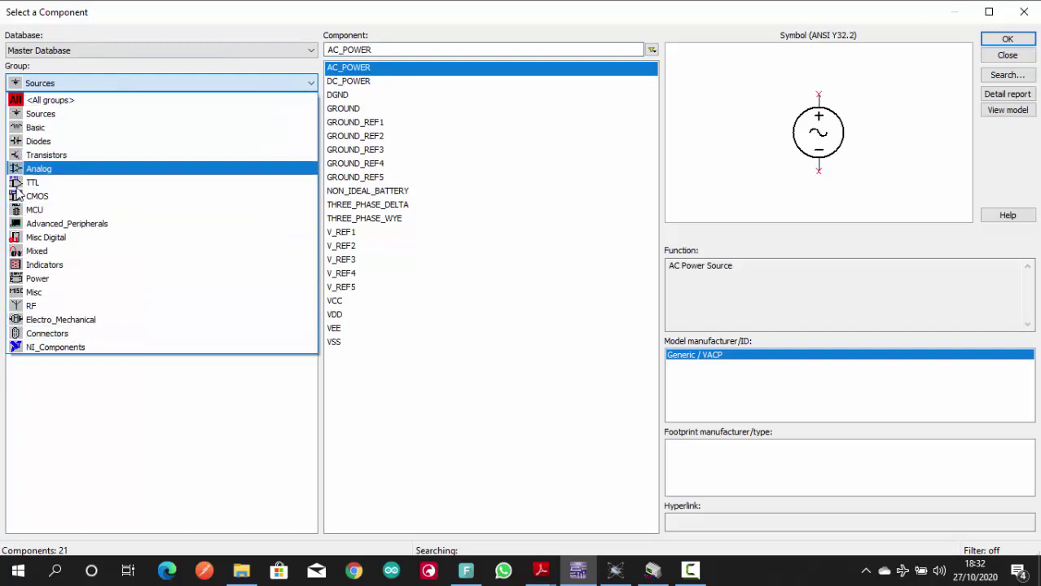
{"action": "left_click", "coordinate": [57, 145]}
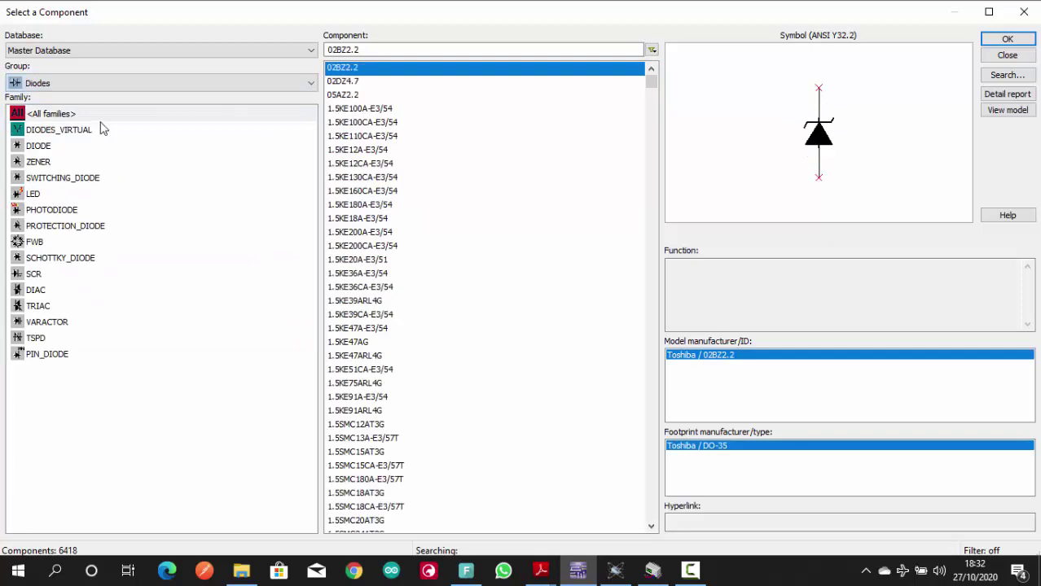
{"action": "left_click", "coordinate": [30, 134]}
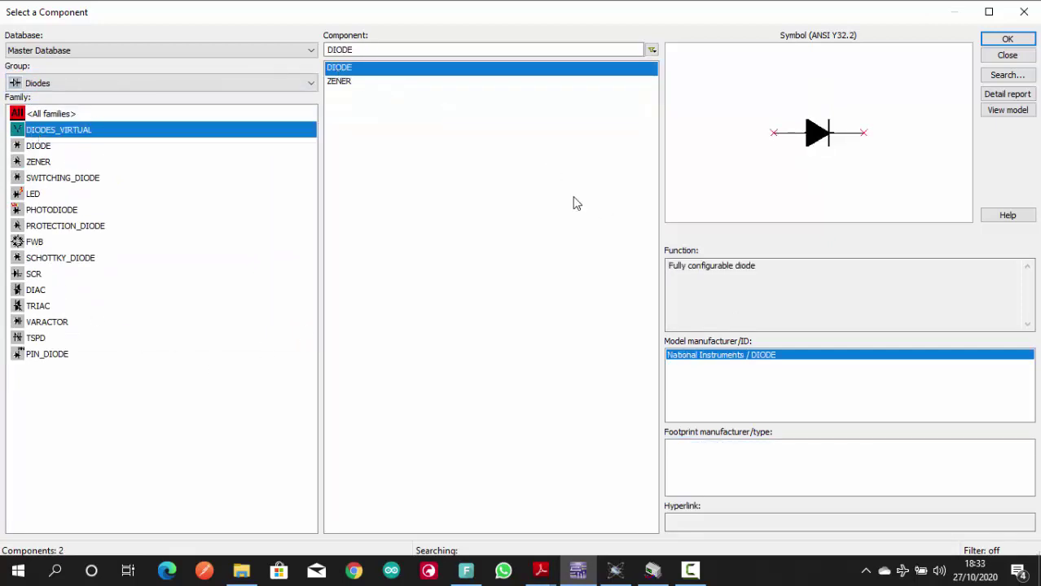
{"action": "left_click", "coordinate": [1005, 41]}
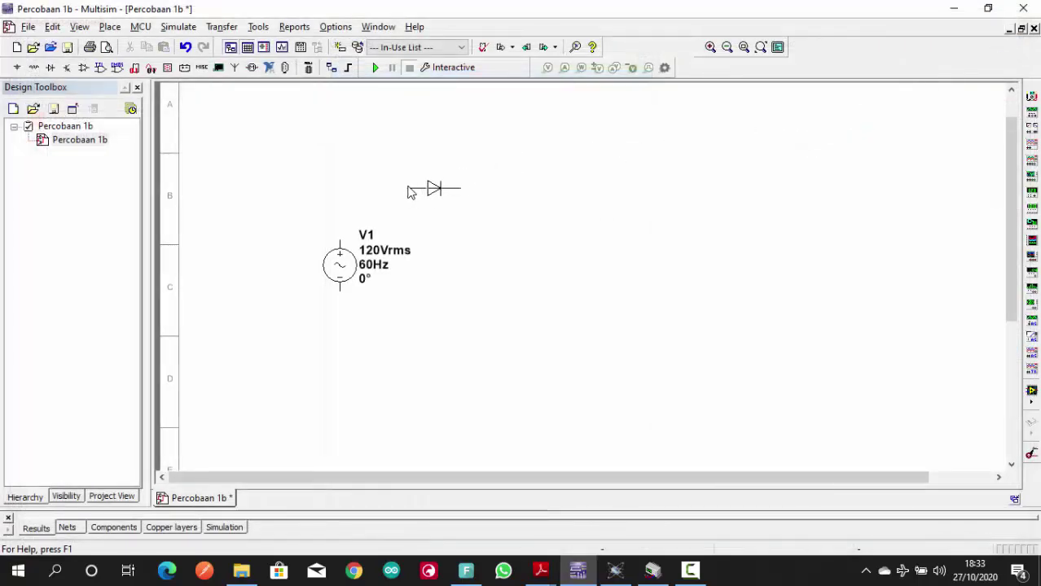
{"action": "left_click", "coordinate": [403, 188]}
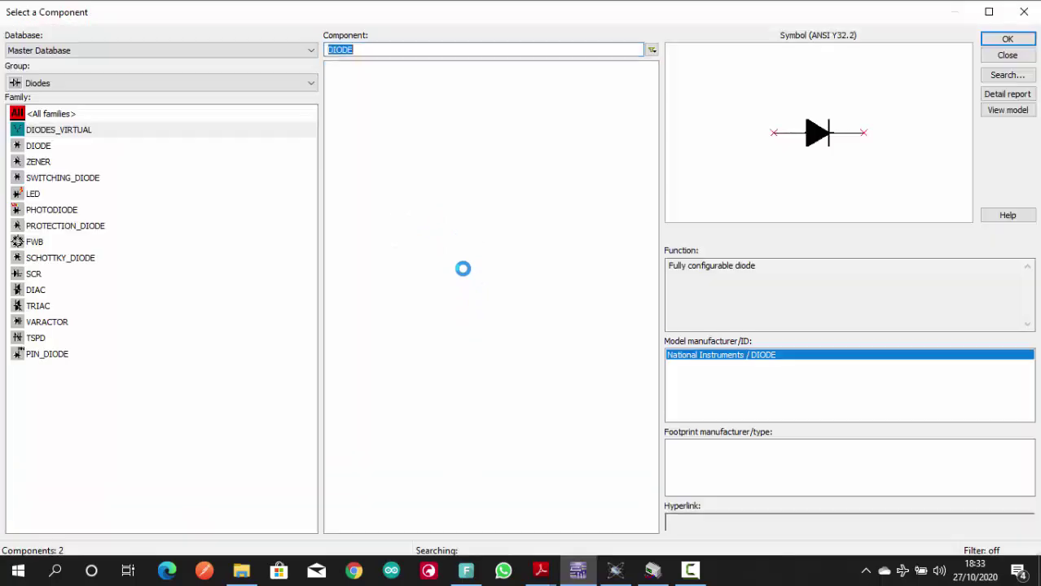
Step: Place a 1k resistor from the Basic group vertically, below and to the right of the diode, and end component placement
{"action": "left_click", "coordinate": [111, 85]}
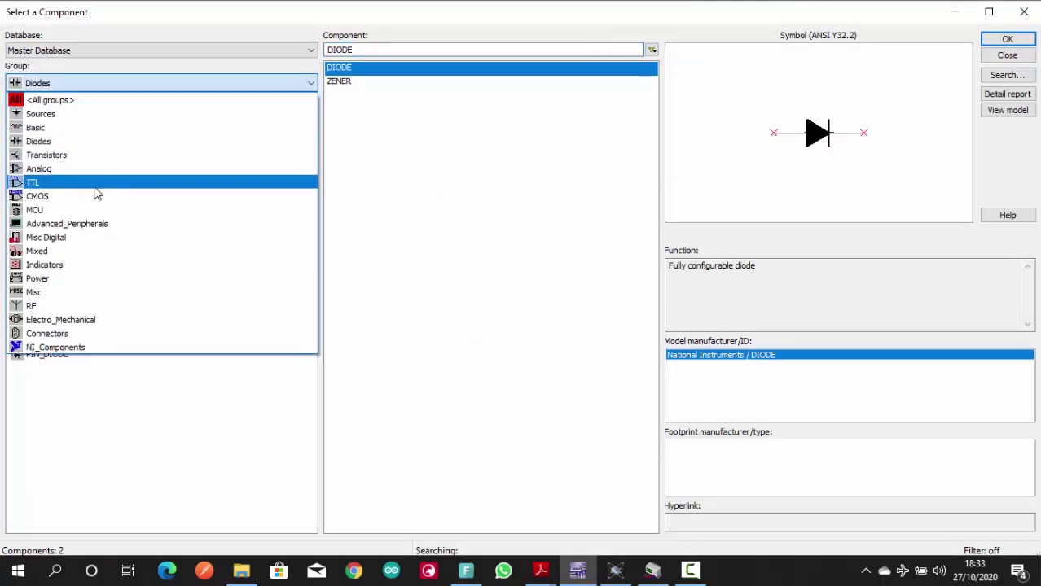
{"action": "left_click", "coordinate": [82, 134]}
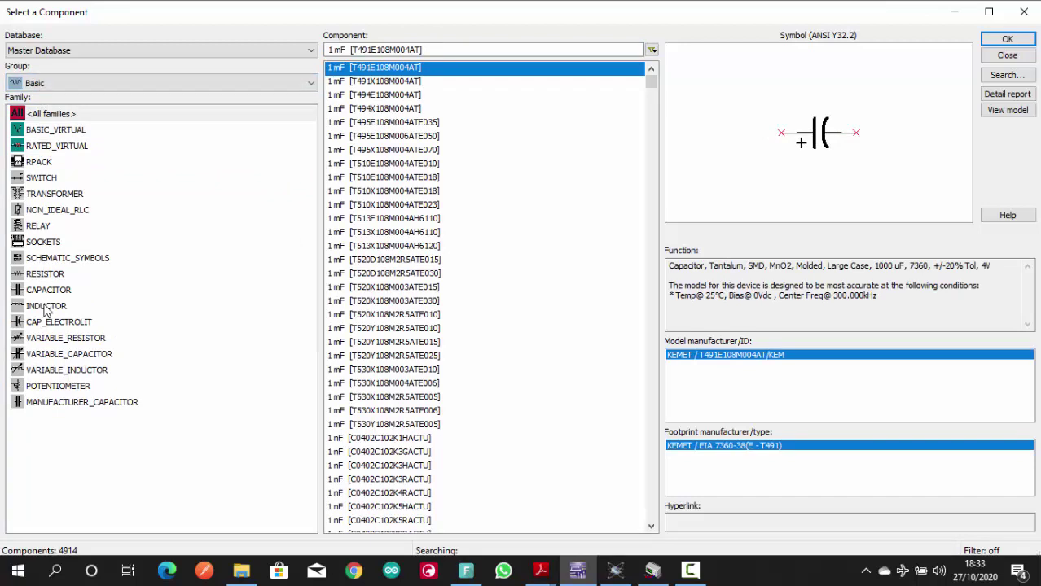
{"action": "left_click", "coordinate": [51, 276]}
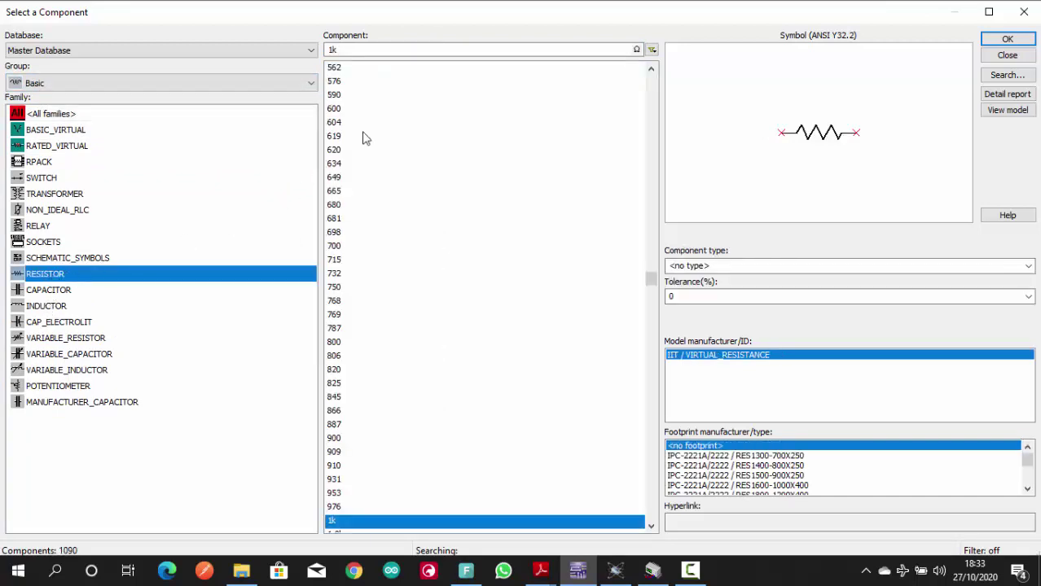
{"action": "left_click", "coordinate": [1007, 41]}
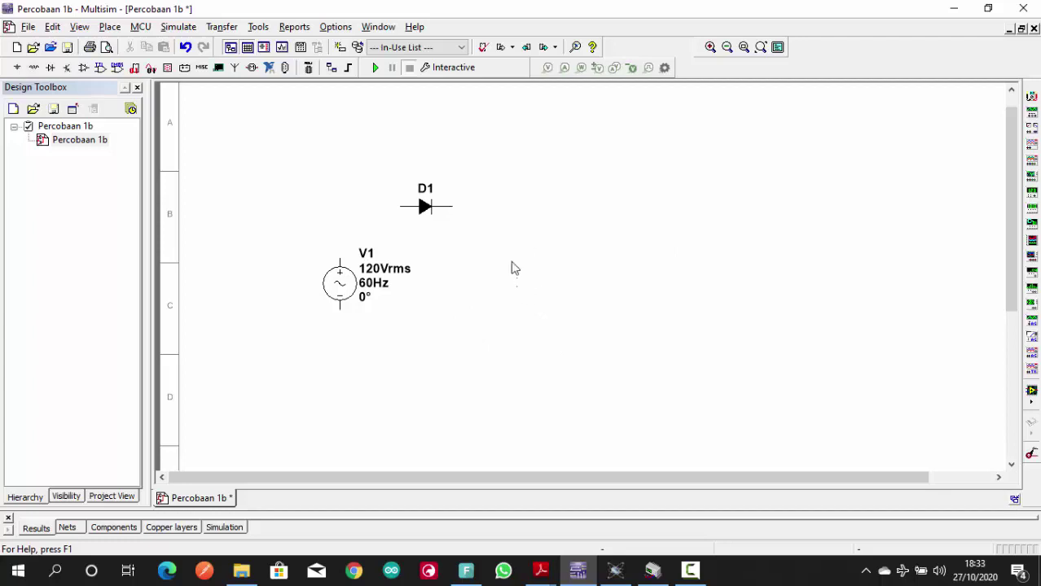
{"action": "key", "text": "Escape"}
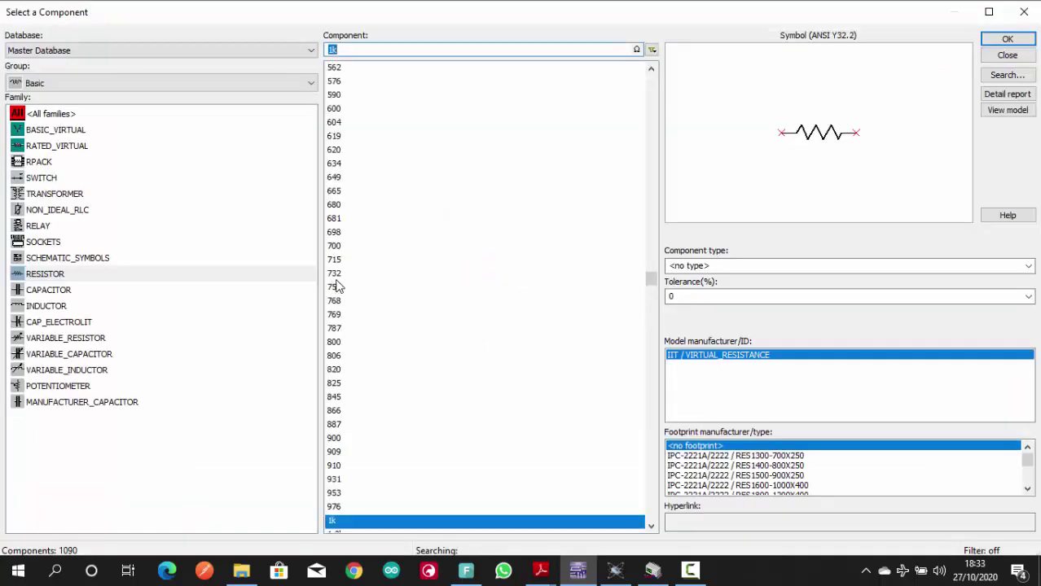
{"action": "key", "text": "Escape"}
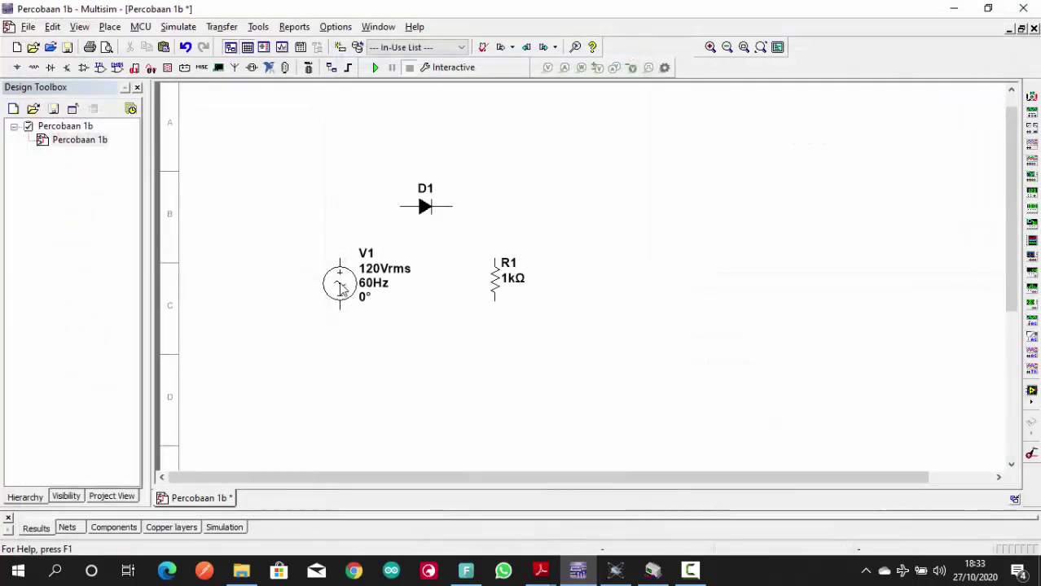
Step: Move the AC source slightly up and right, and wire its positive terminal to the diode's anode
{"action": "left_click", "coordinate": [346, 279]}
{"action": "left_click_drag", "start_coordinate": [347, 280], "coordinate": [355, 271]}
{"action": "left_click", "coordinate": [495, 220]}
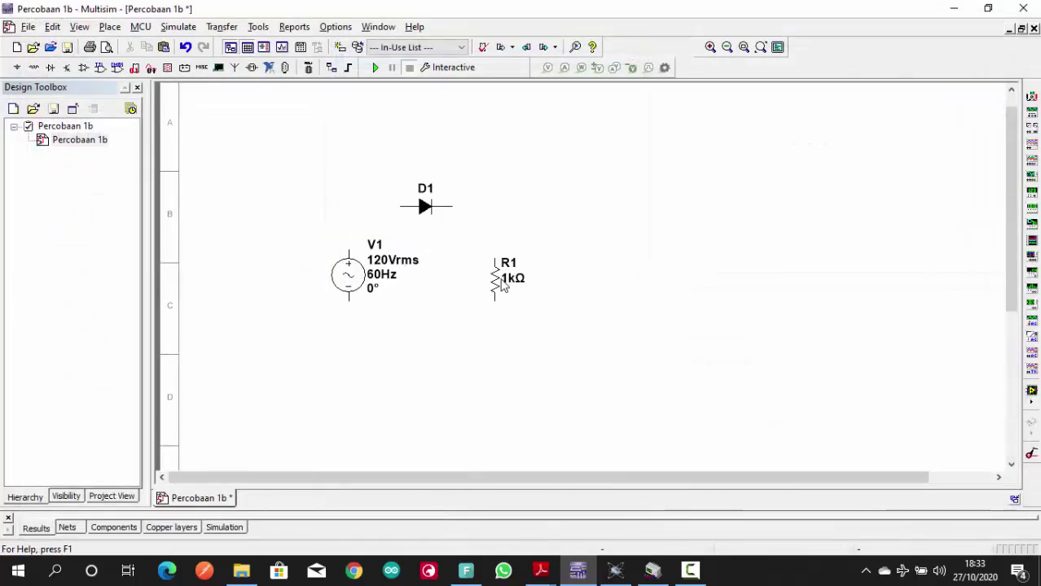
{"action": "left_click", "coordinate": [400, 207]}
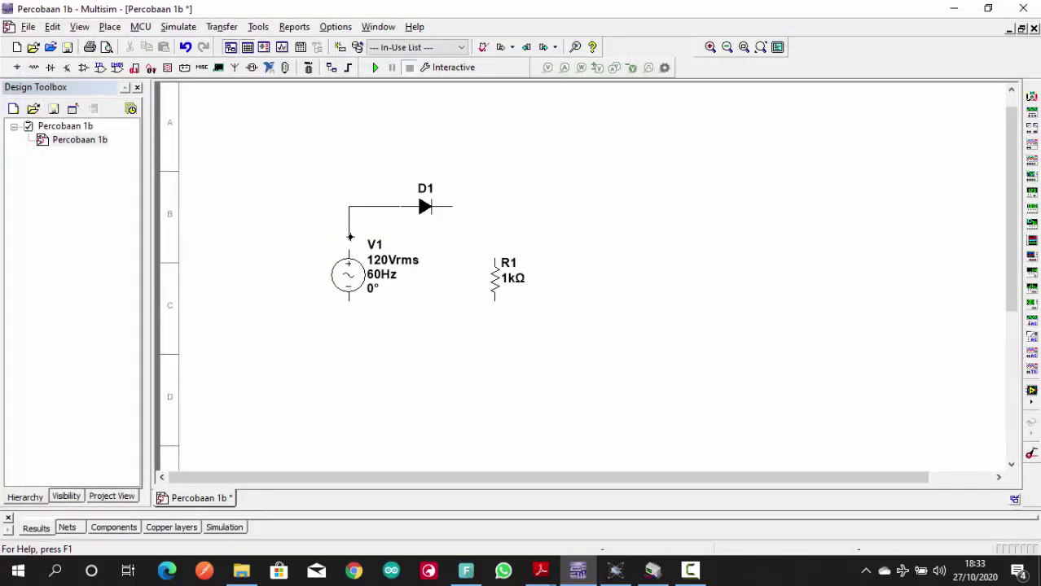
{"action": "left_click", "coordinate": [351, 251]}
{"action": "scroll", "coordinate": [350, 250], "scroll_direction": "up", "scroll_amount": 3}
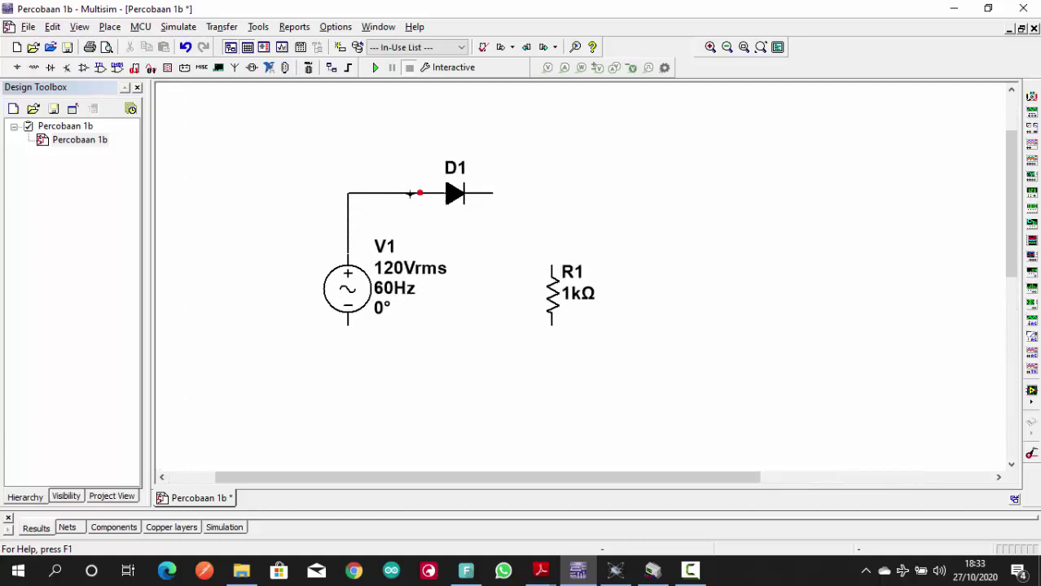
{"action": "left_click", "coordinate": [419, 194]}
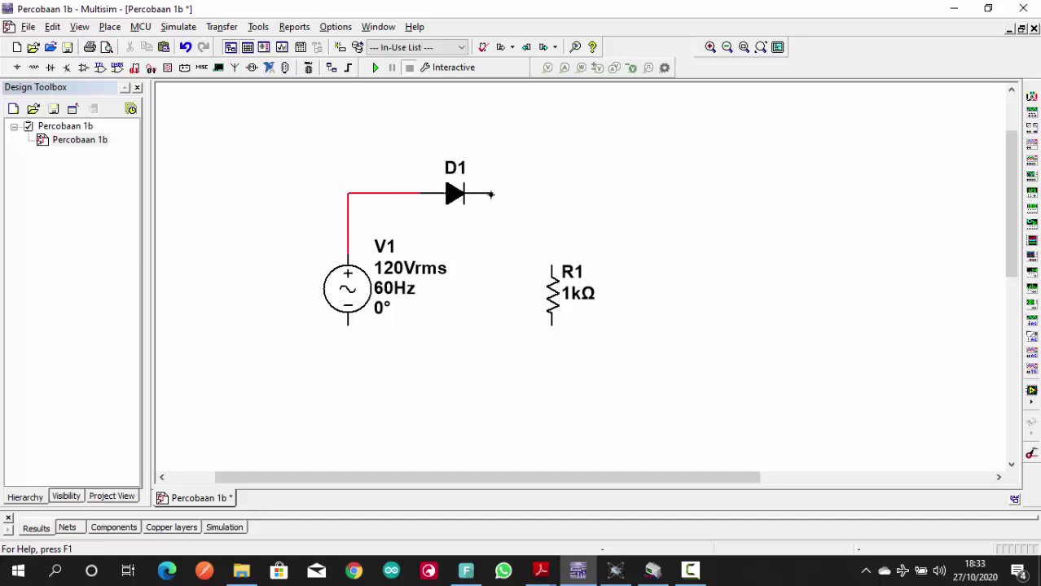
Step: Wire the diode's cathode to the upper terminal of resistor R1
{"action": "left_click", "coordinate": [506, 195]}
{"action": "left_click", "coordinate": [552, 265]}
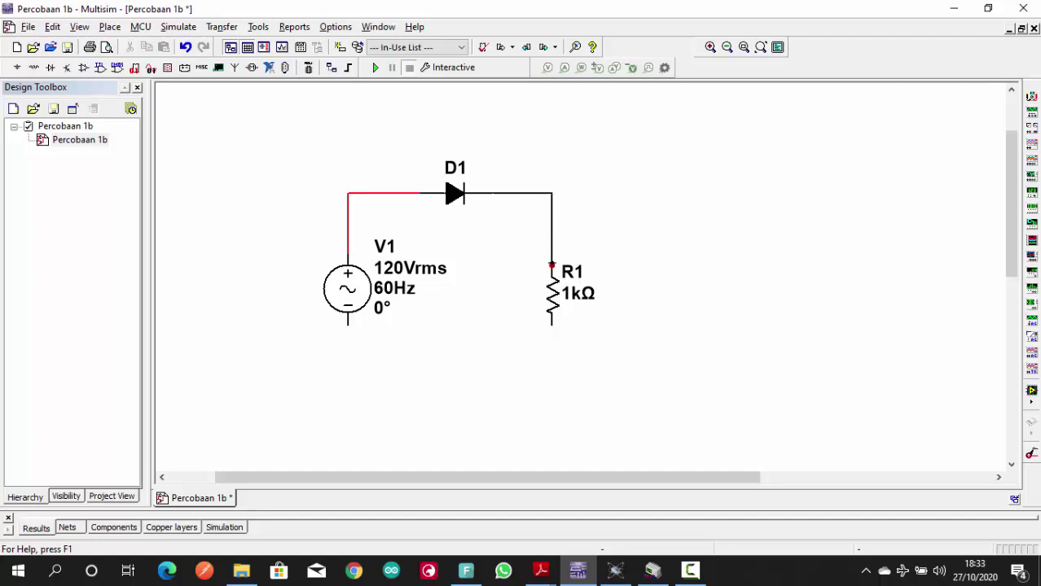
{"action": "left_click", "coordinate": [551, 266]}
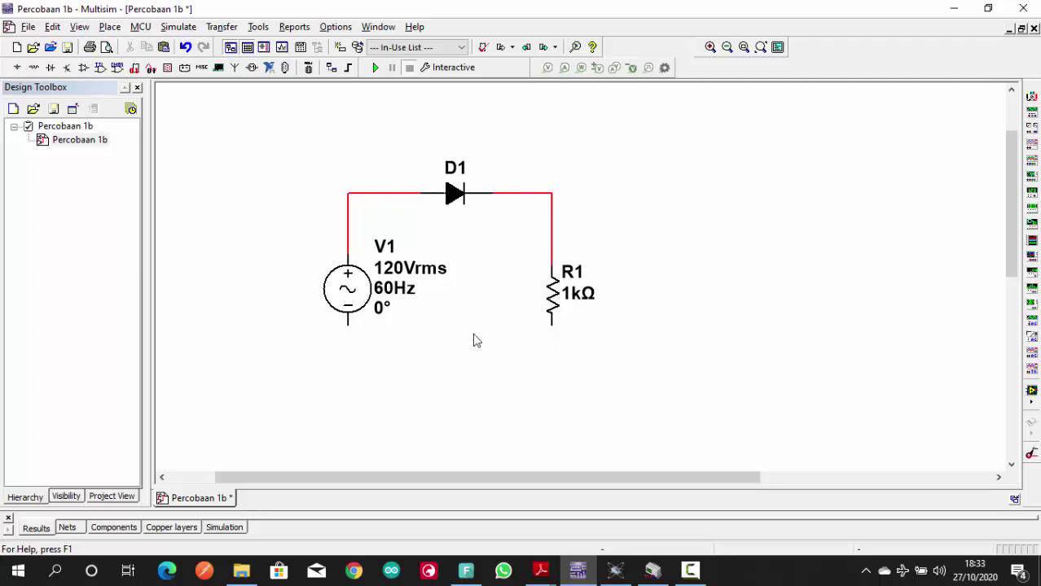
Step: Wire the source's negative terminal to resistor R1's lower terminal, and attach a GROUND from POWER_SOURCES beneath the source on that wire
{"action": "left_click", "coordinate": [348, 325]}
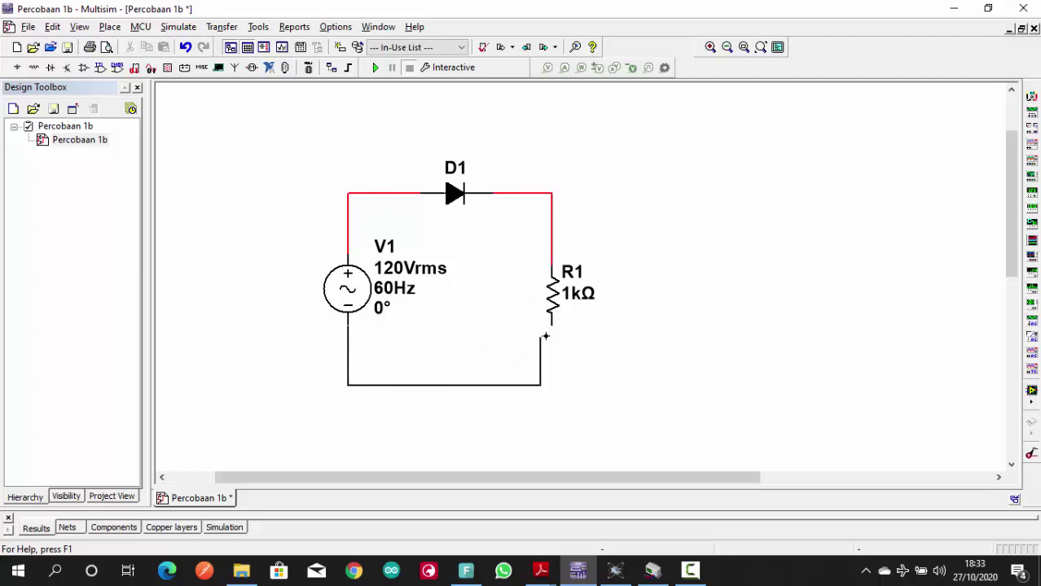
{"action": "left_click", "coordinate": [552, 326]}
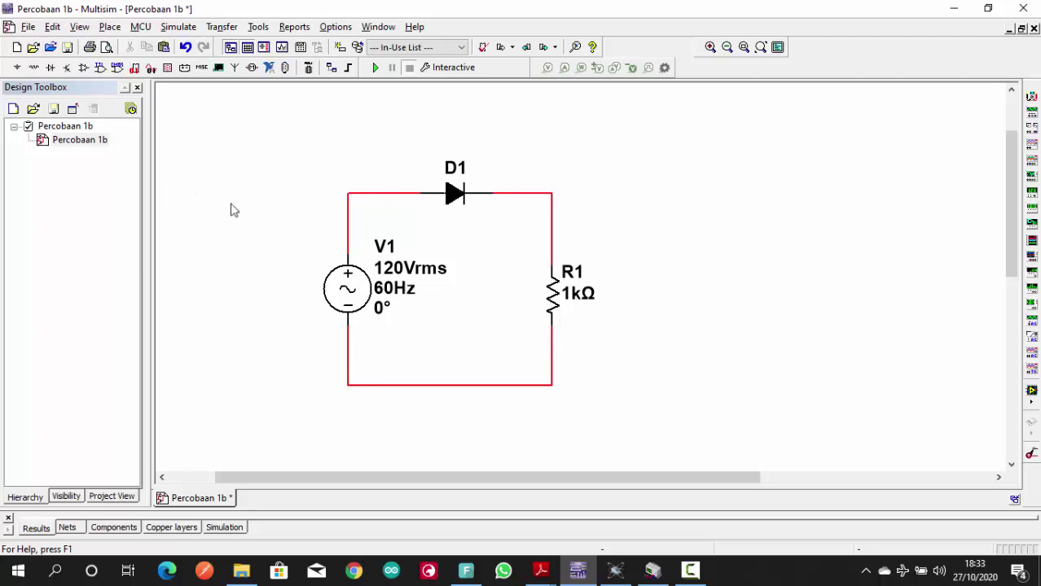
{"action": "left_click", "coordinate": [17, 68]}
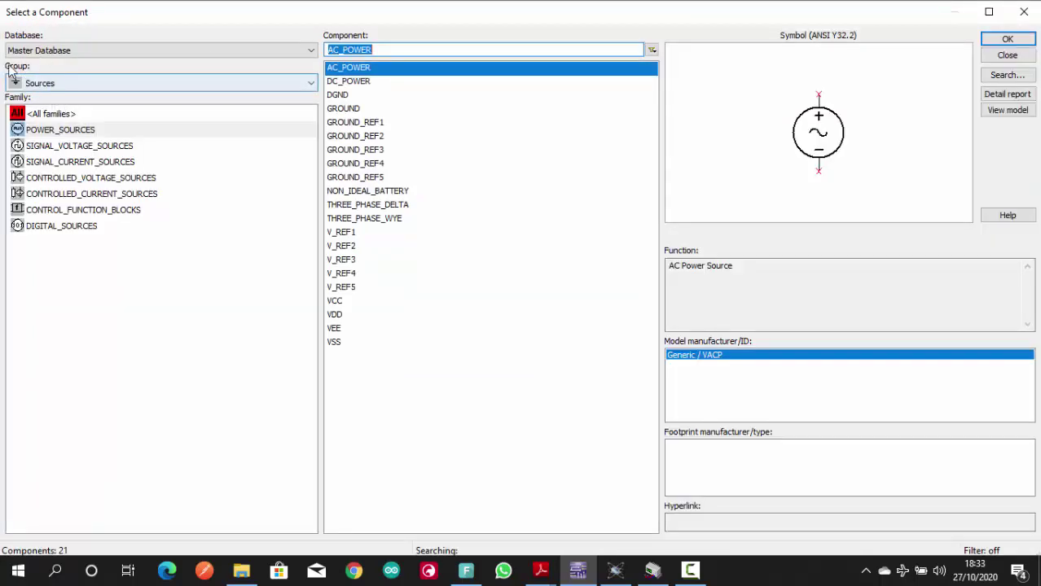
{"action": "left_click", "coordinate": [355, 110]}
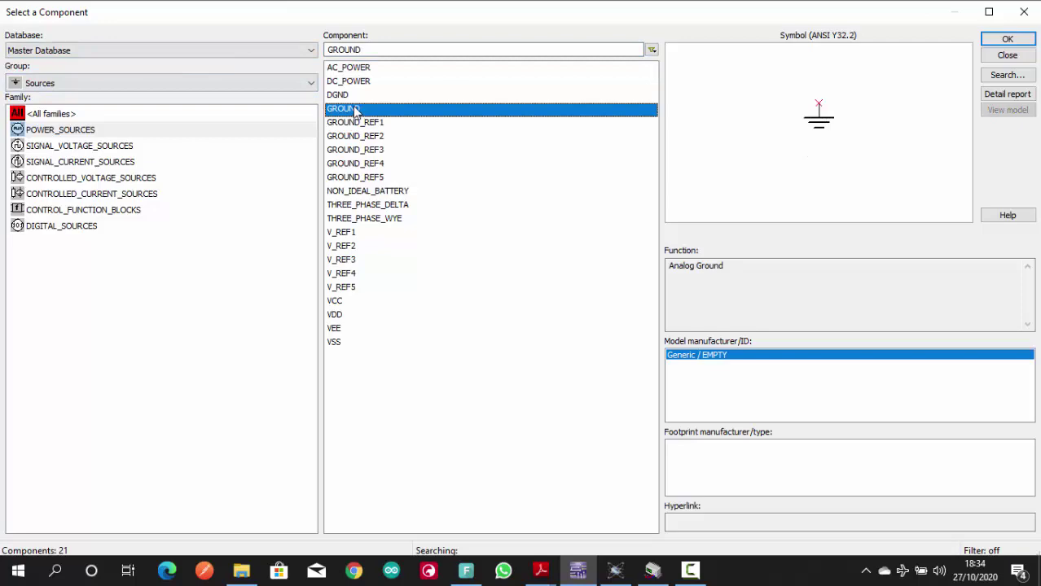
{"action": "double_click", "coordinate": [355, 111]}
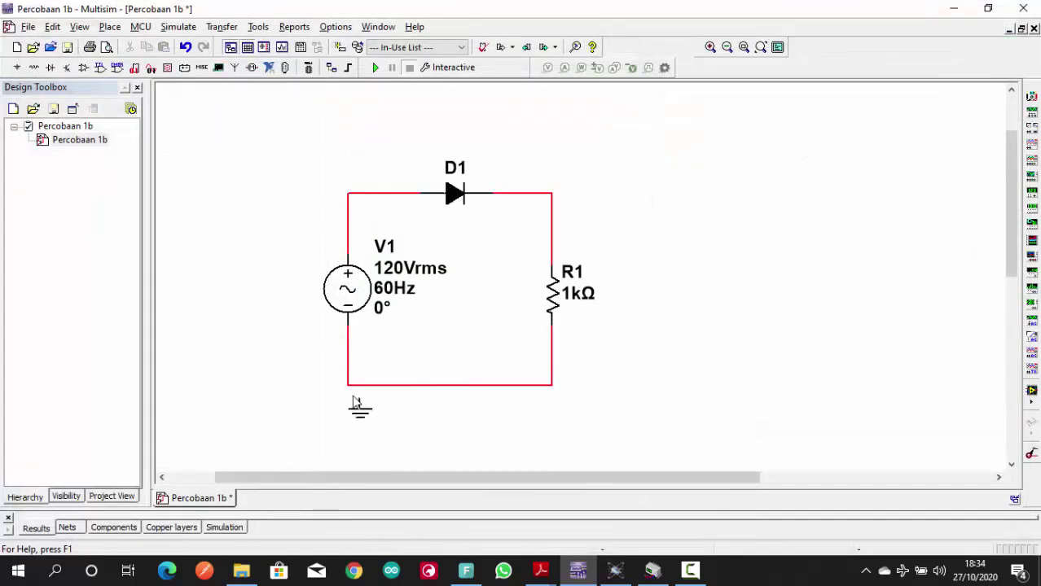
{"action": "left_click", "coordinate": [348, 400]}
{"action": "key", "text": "Escape"}
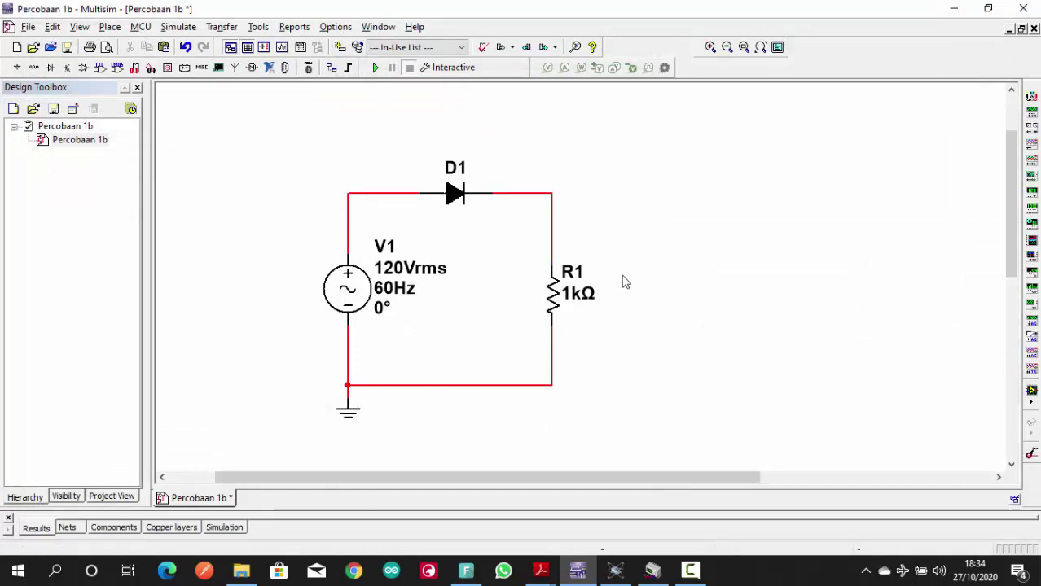
Step: Review the value settings of resistor R1 and close its properties unchanged
{"action": "left_click", "coordinate": [552, 302]}
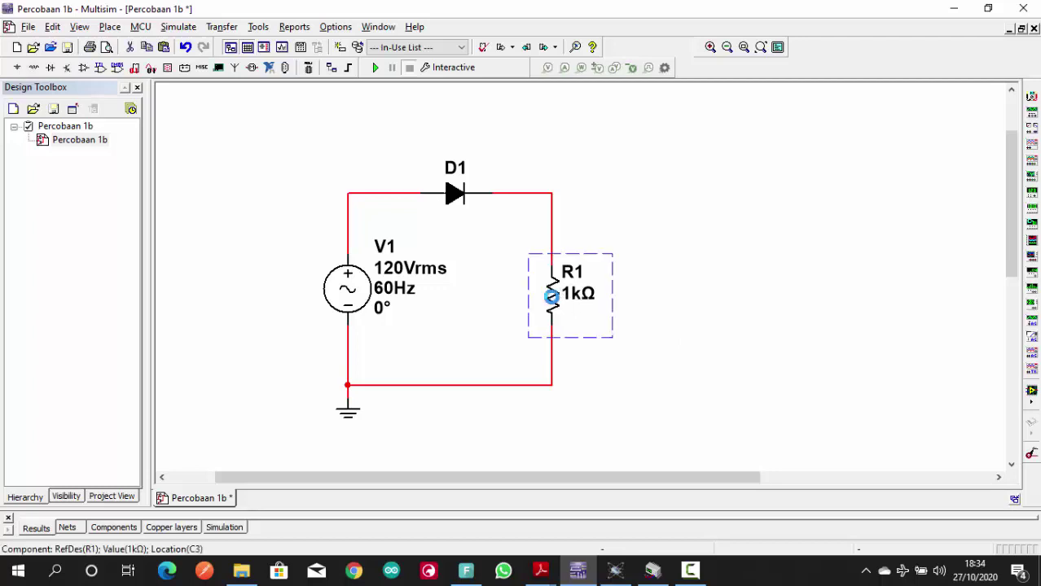
{"action": "double_click", "coordinate": [552, 296]}
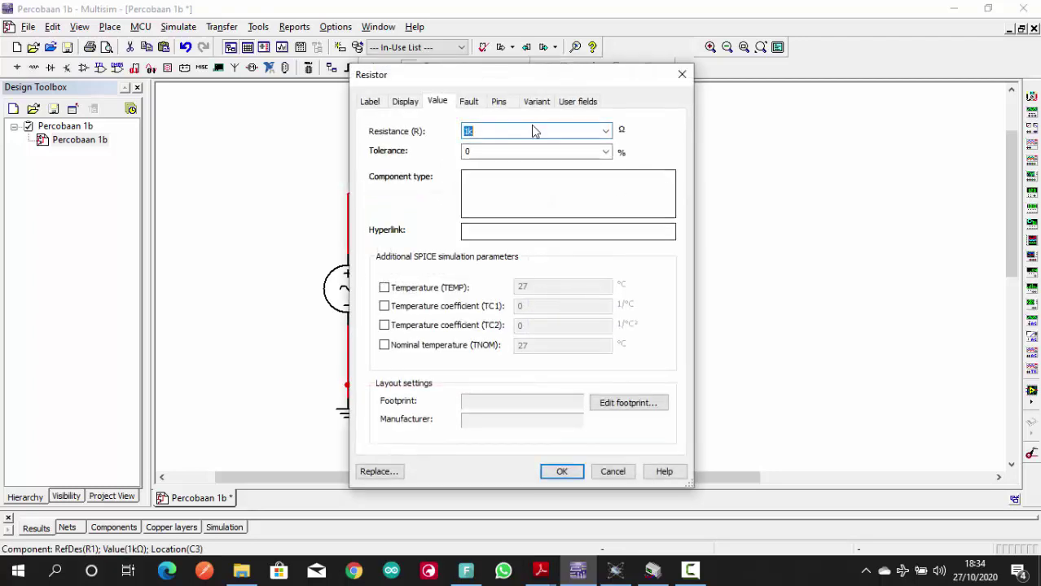
{"action": "left_click", "coordinate": [683, 75]}
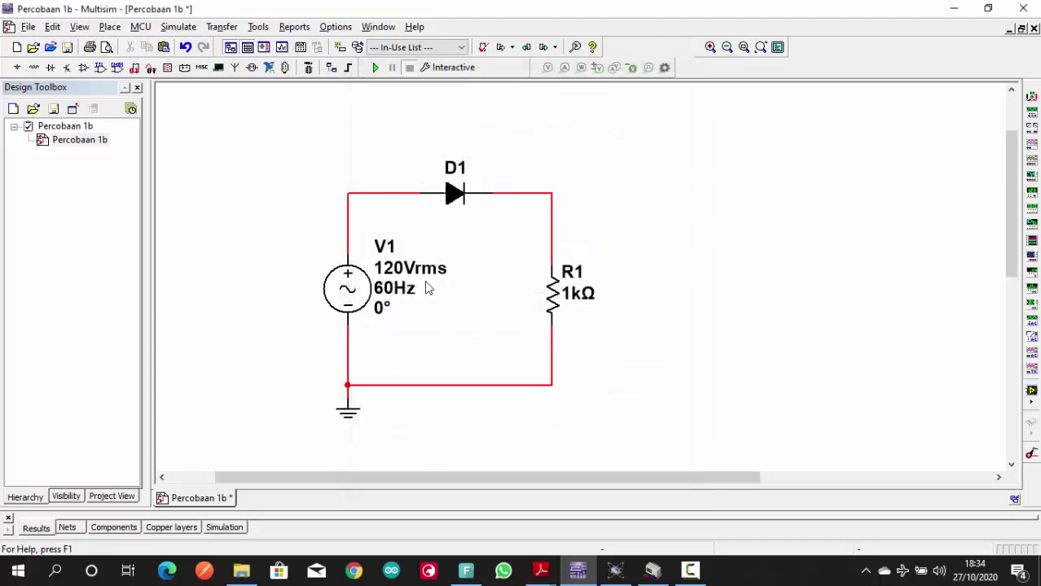
Step: Set AC source V1 to a voltage of 6 V RMS and a frequency of 50 Hz
{"action": "left_click", "coordinate": [353, 292]}
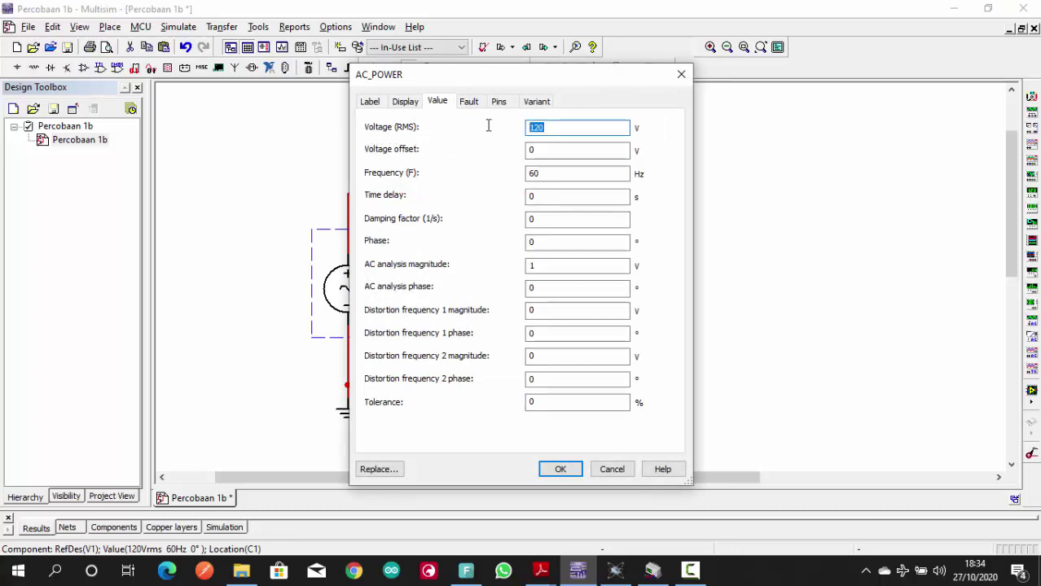
{"action": "type", "text": "6"}
{"action": "left_click", "coordinate": [548, 173]}
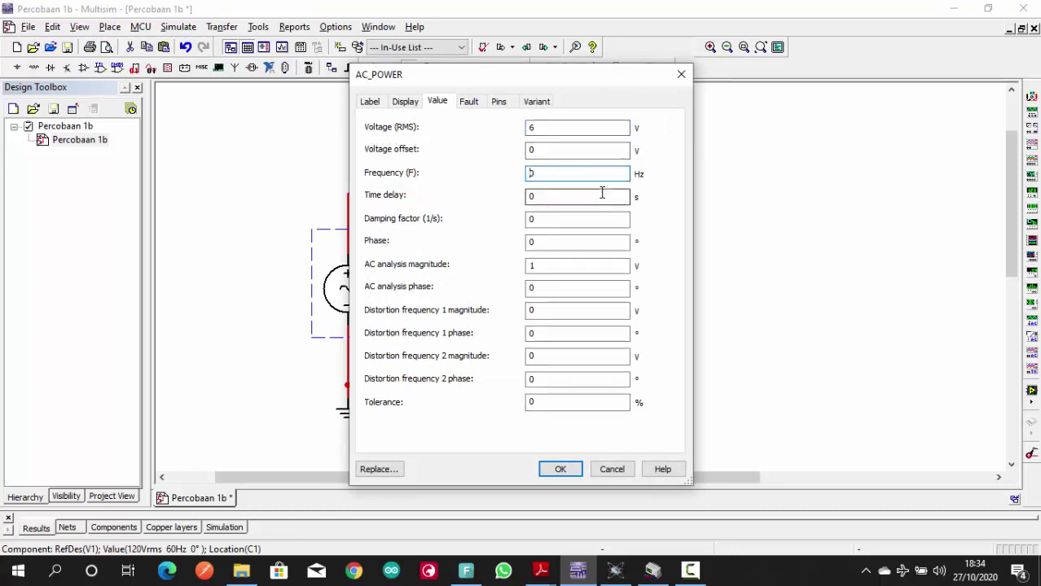
{"action": "left_click", "coordinate": [559, 468]}
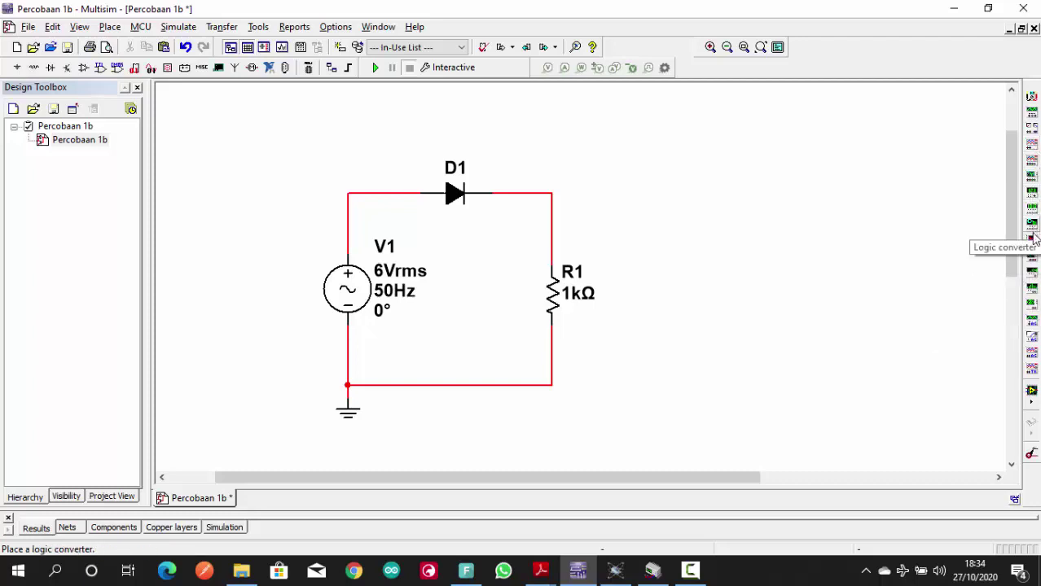
Step: Place a multimeter in the empty area above and to the right of the circuit
{"action": "left_click", "coordinate": [1032, 98]}
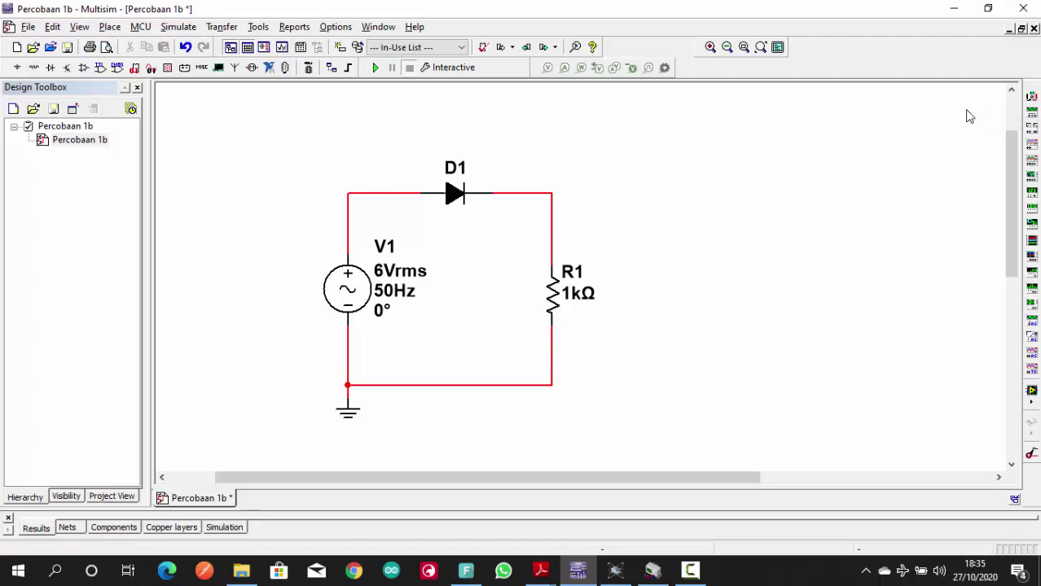
{"action": "left_click", "coordinate": [716, 178]}
{"action": "left_click", "coordinate": [782, 180]}
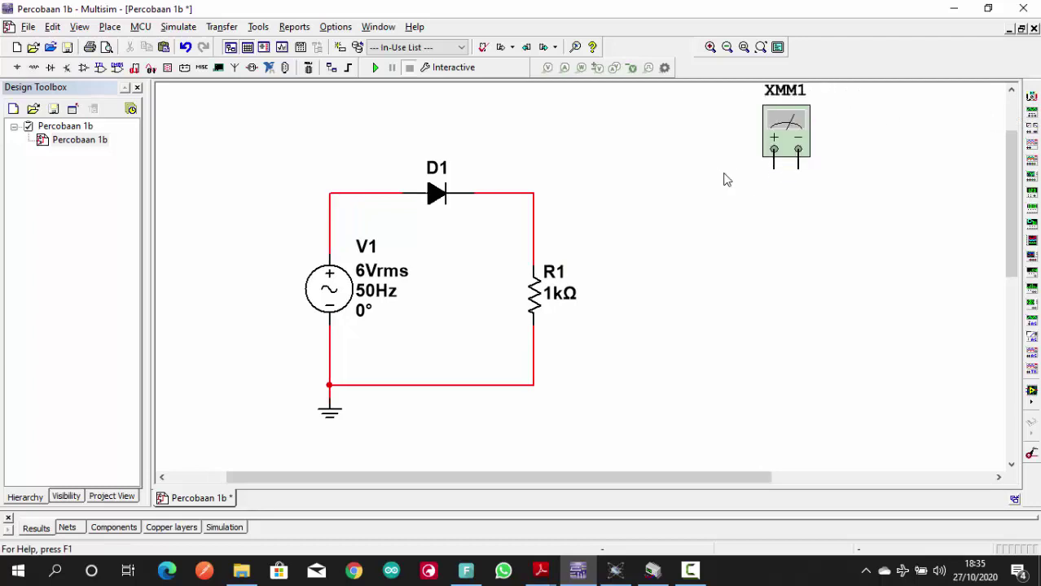
Step: Place a two-channel oscilloscope between the circuit and the multimeter, and shift the multimeter slightly down and right
{"action": "left_click", "coordinate": [1032, 144]}
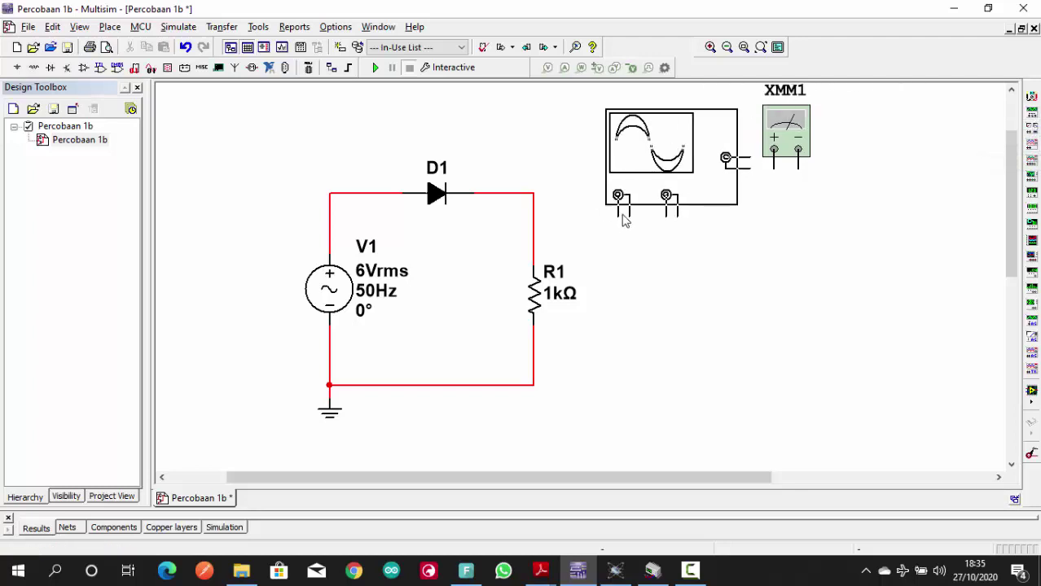
{"action": "key", "text": "Escape"}
{"action": "left_click_drag", "start_coordinate": [779, 139], "coordinate": [803, 162]}
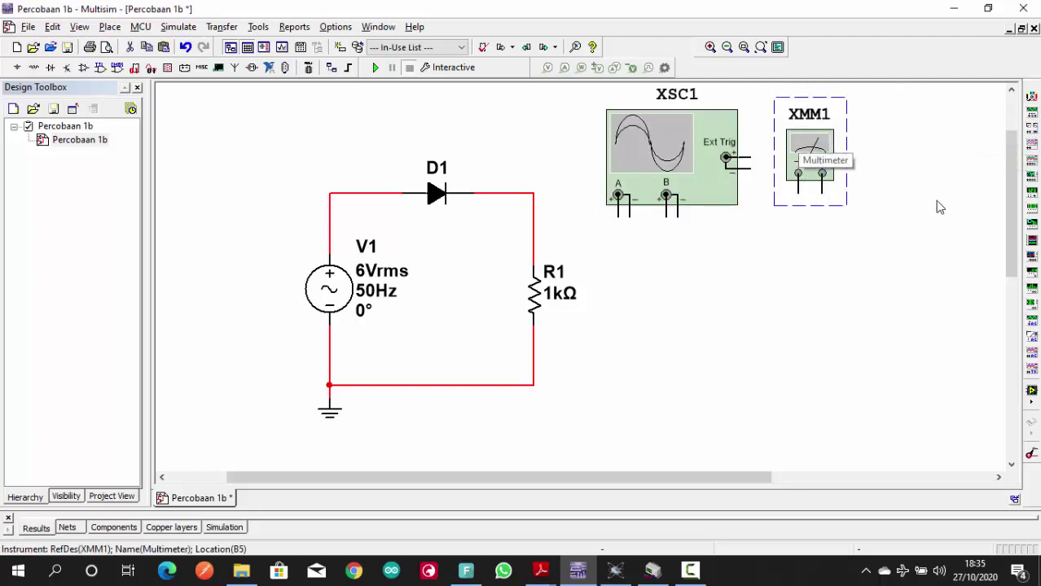
{"action": "left_click", "coordinate": [939, 205]}
Step: Wire oscilloscope channel A across the AC source and channel B across resistor R1, with both negative terminals on the ground wire
{"action": "scroll", "coordinate": [635, 196], "scroll_direction": "up", "scroll_amount": 1}
{"action": "scroll", "coordinate": [619, 162], "scroll_direction": "down", "scroll_amount": 2}
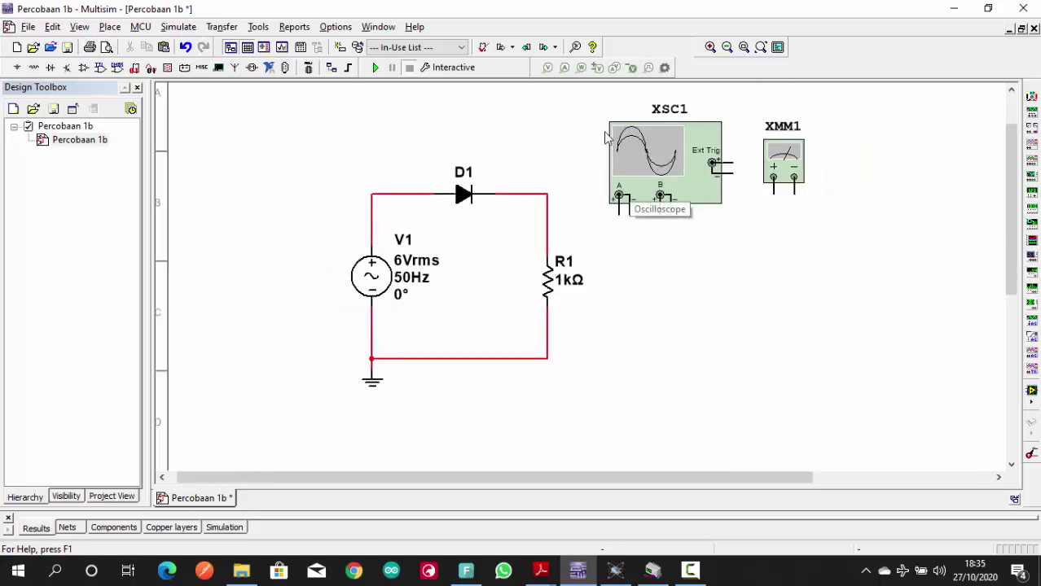
{"action": "scroll", "coordinate": [604, 159], "scroll_direction": "up", "scroll_amount": 1}
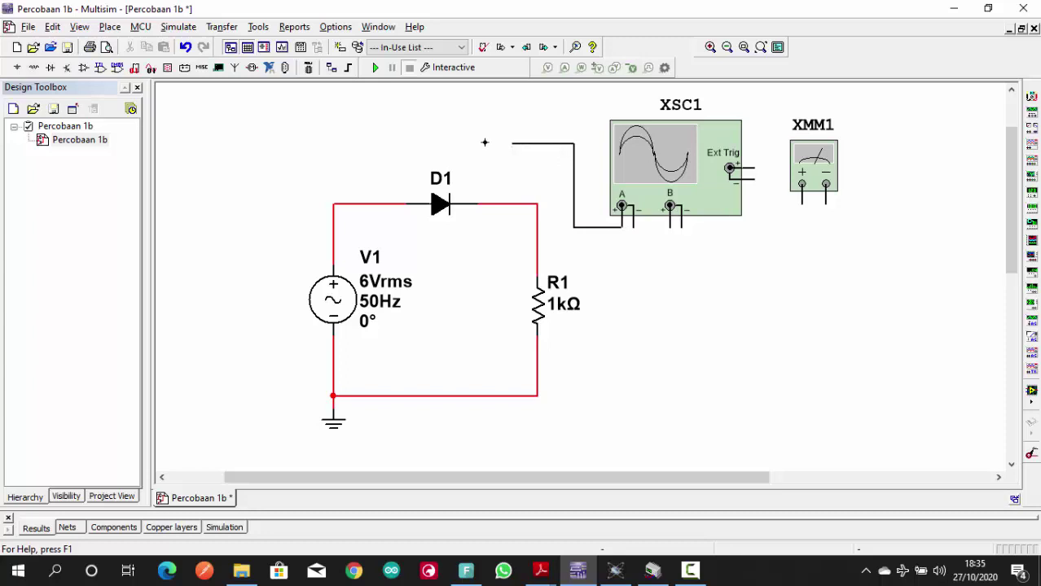
{"action": "left_click", "coordinate": [333, 204]}
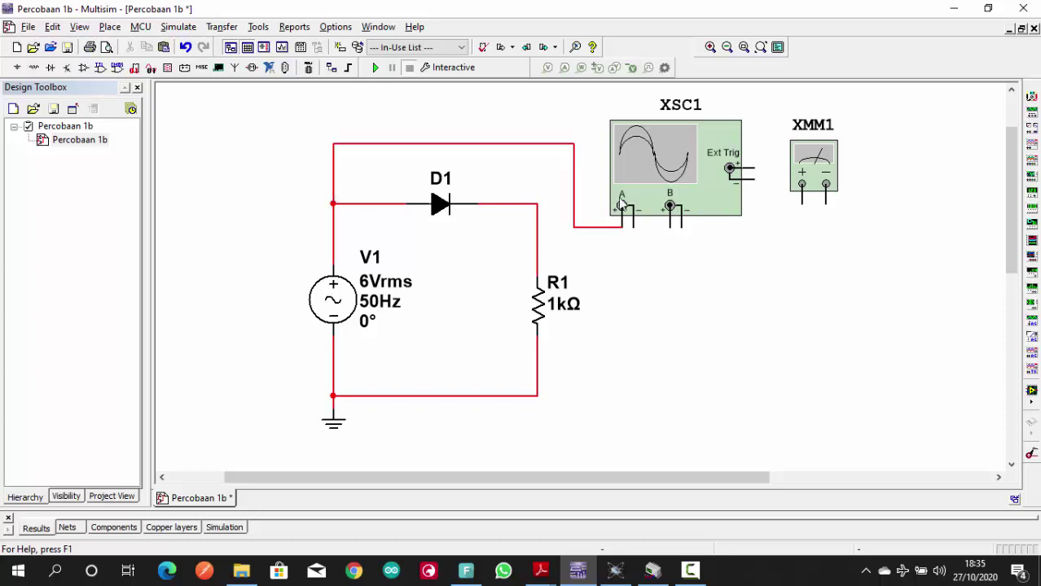
{"action": "left_click", "coordinate": [636, 228]}
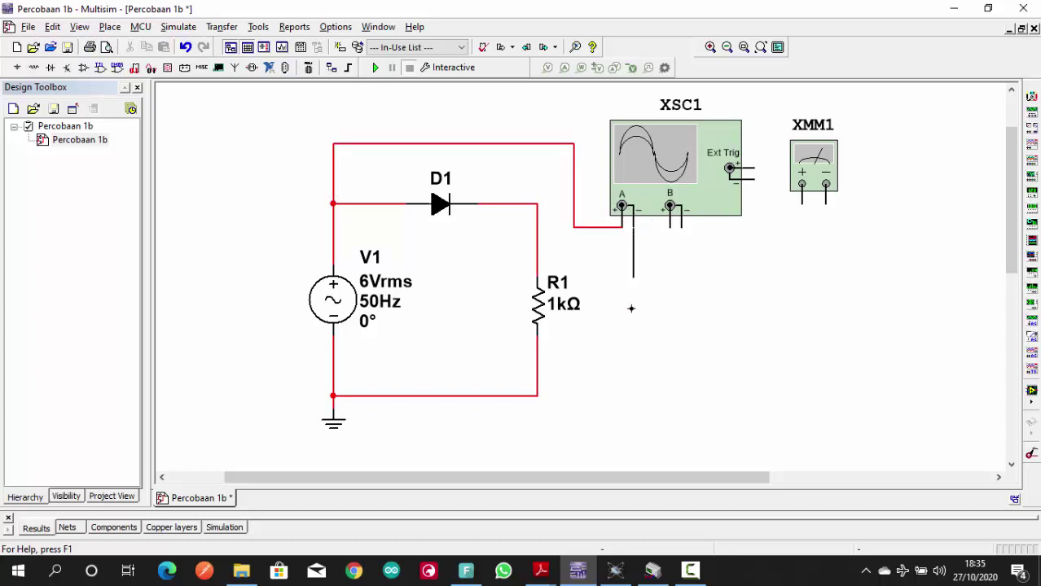
{"action": "left_click", "coordinate": [537, 395]}
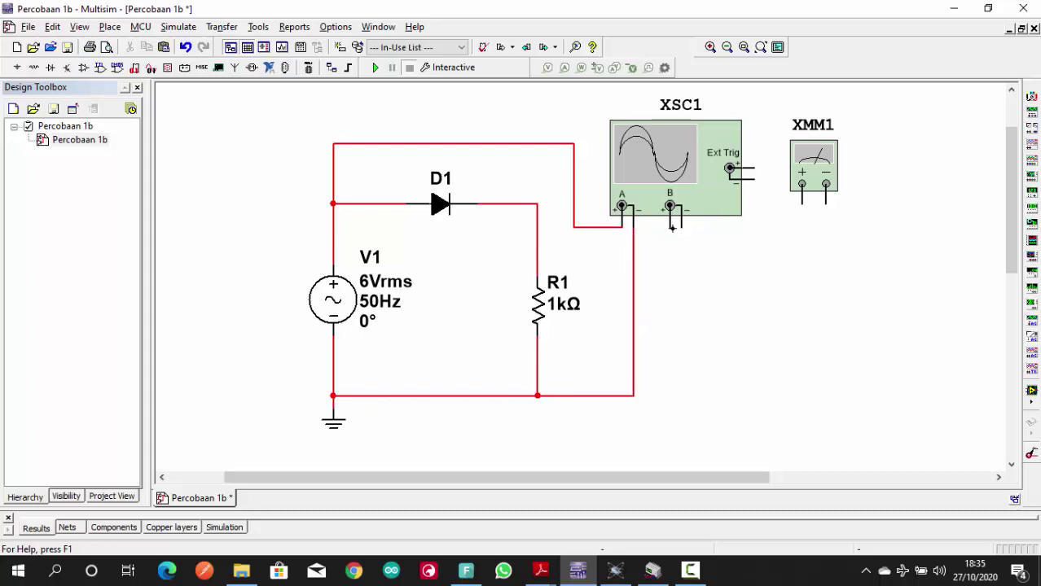
{"action": "left_click", "coordinate": [537, 203]}
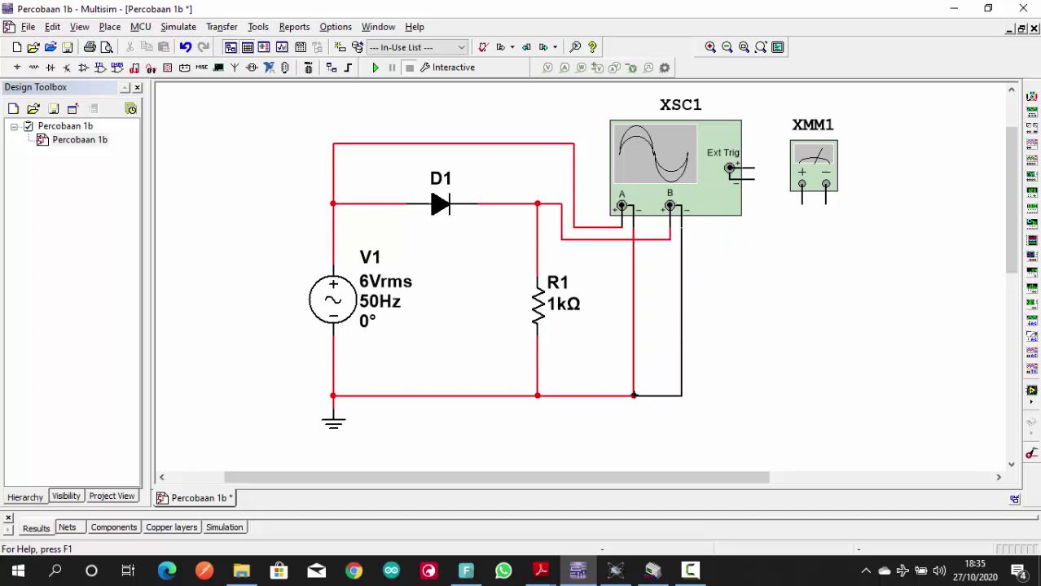
{"action": "left_click", "coordinate": [634, 396]}
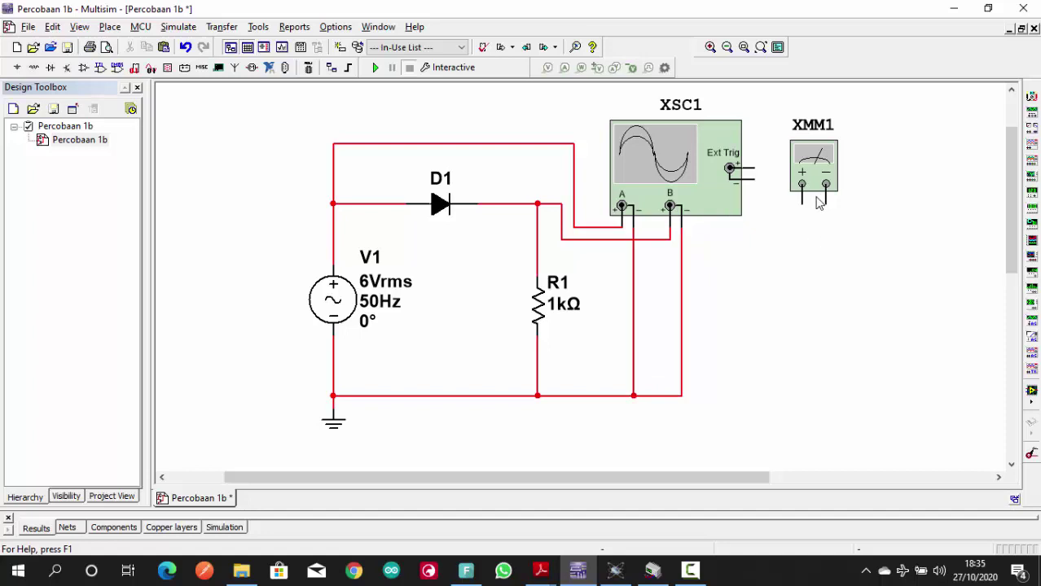
Step: Move the multimeter slightly closer to the oscilloscope and wire it across R1, positive to the channel B positive wire and negative to the ground wire
{"action": "left_click_drag", "start_coordinate": [811, 174], "coordinate": [801, 173]}
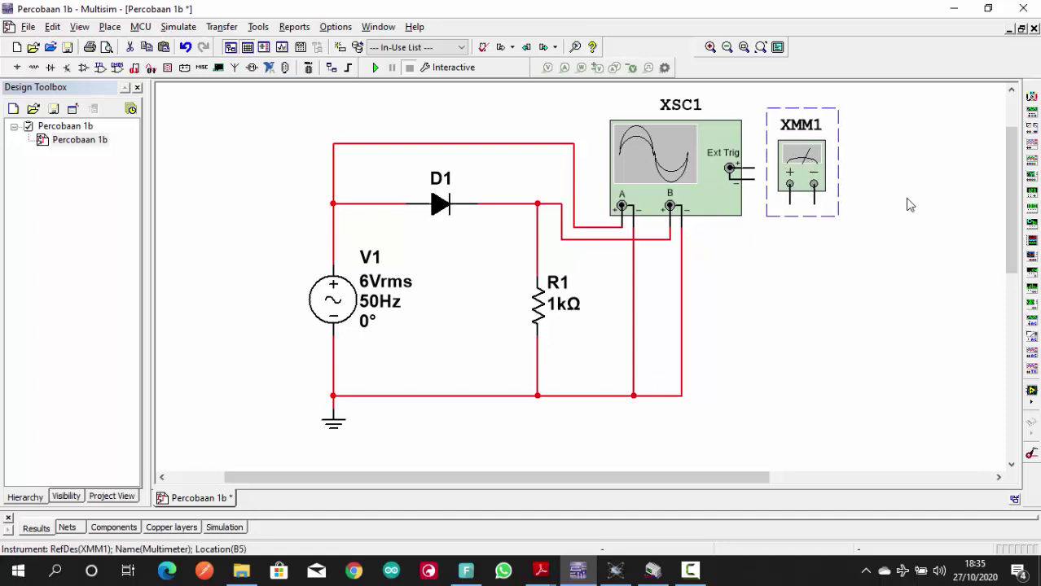
{"action": "left_click", "coordinate": [914, 210]}
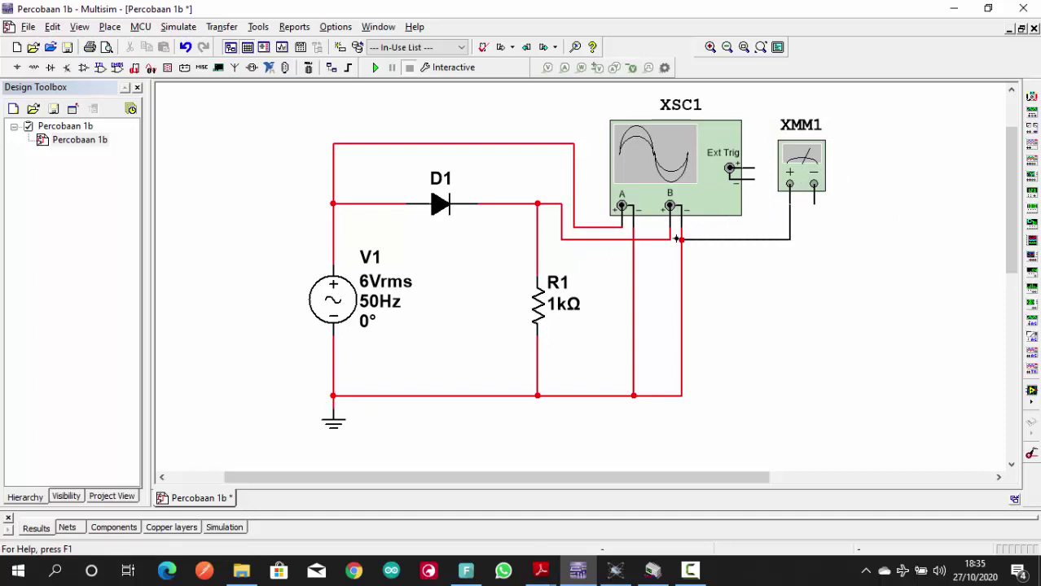
{"action": "left_click", "coordinate": [668, 238]}
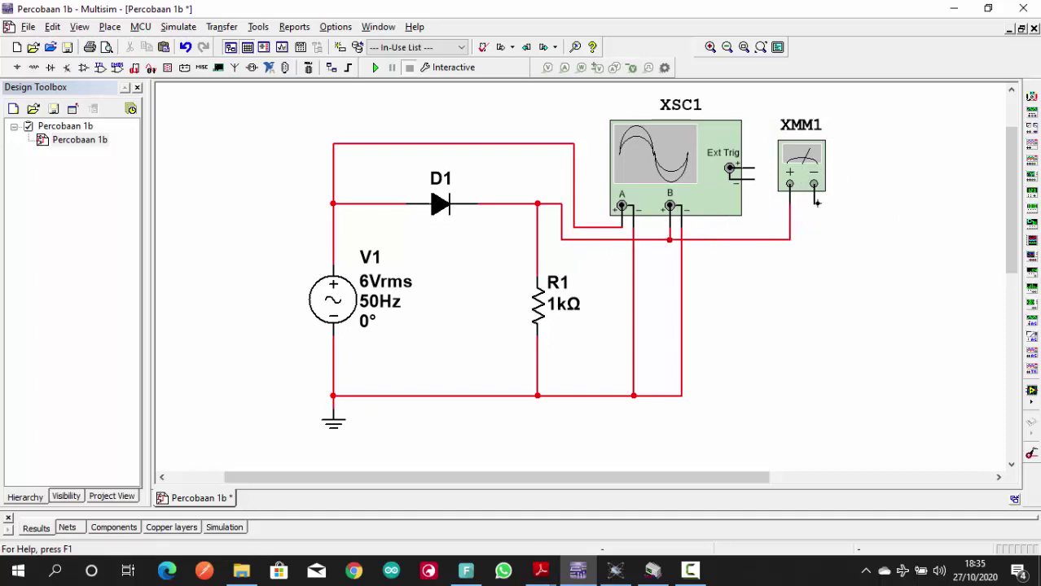
{"action": "left_click", "coordinate": [683, 397]}
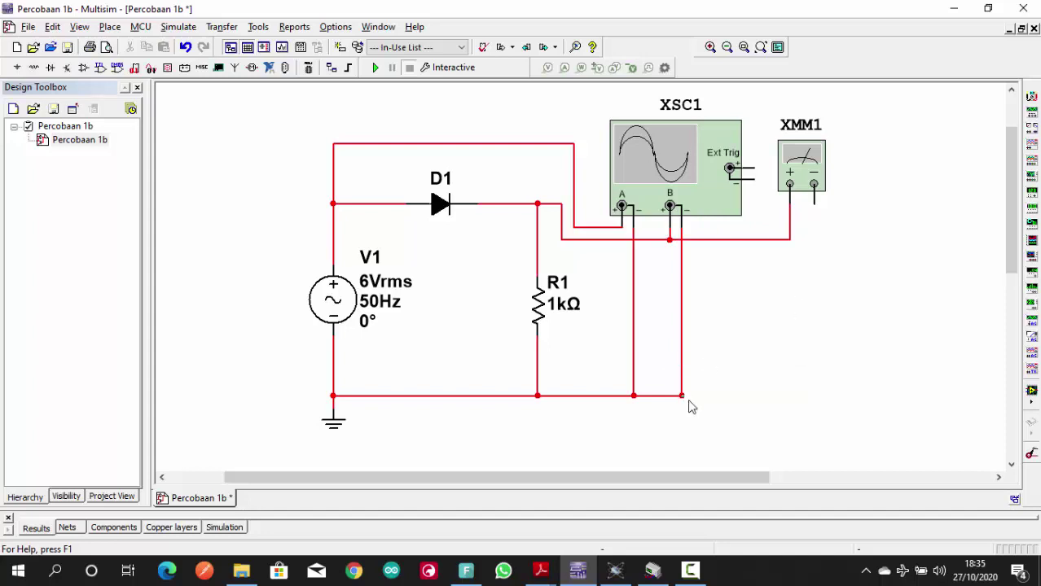
Step: Set multimeter XMM1 to measure AC voltage and close its display
{"action": "double_click", "coordinate": [806, 170]}
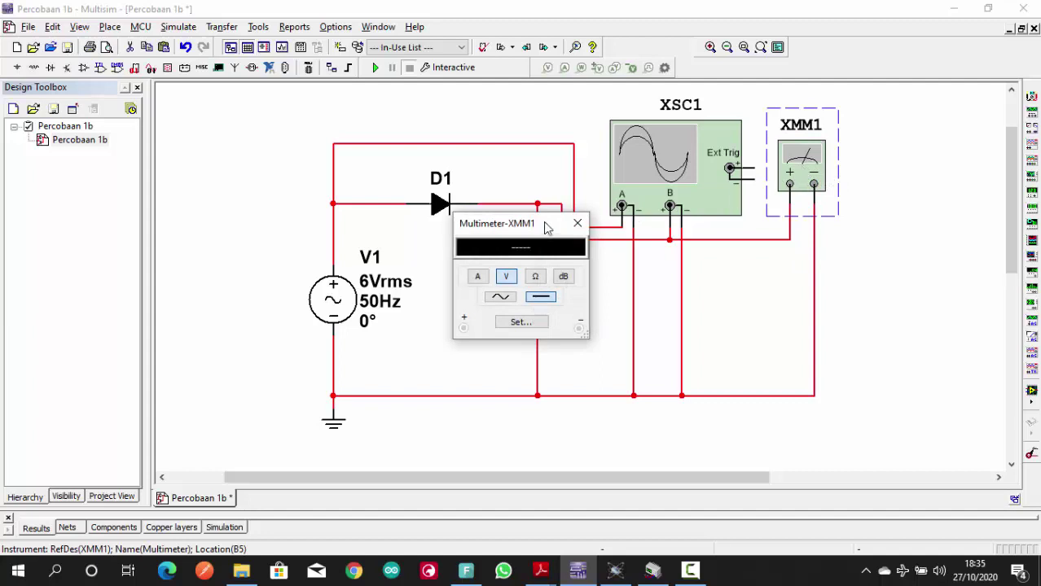
{"action": "left_click_drag", "start_coordinate": [533, 231], "coordinate": [599, 223]}
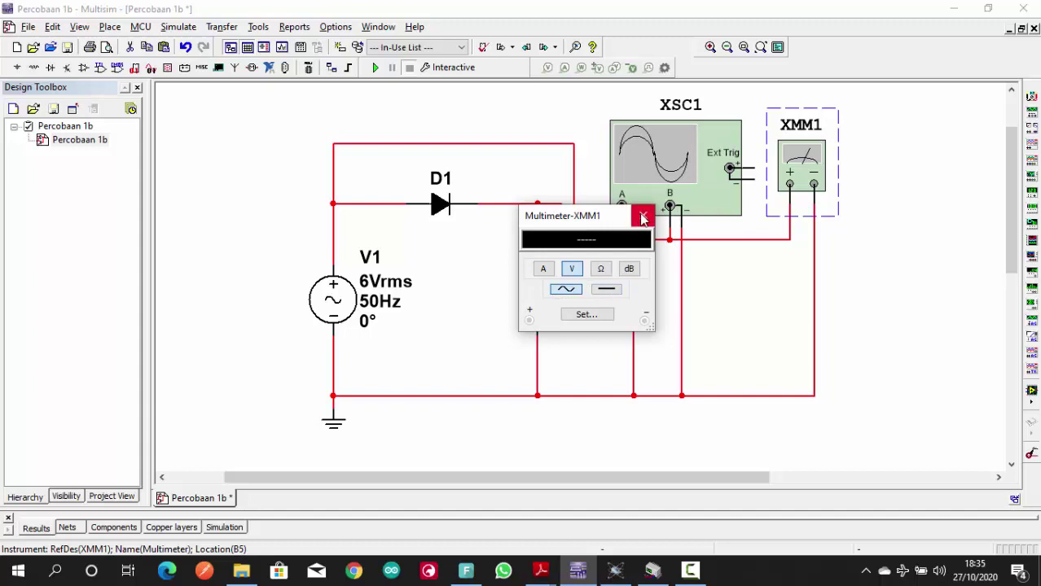
{"action": "left_click", "coordinate": [642, 217]}
{"action": "left_click", "coordinate": [931, 270]}
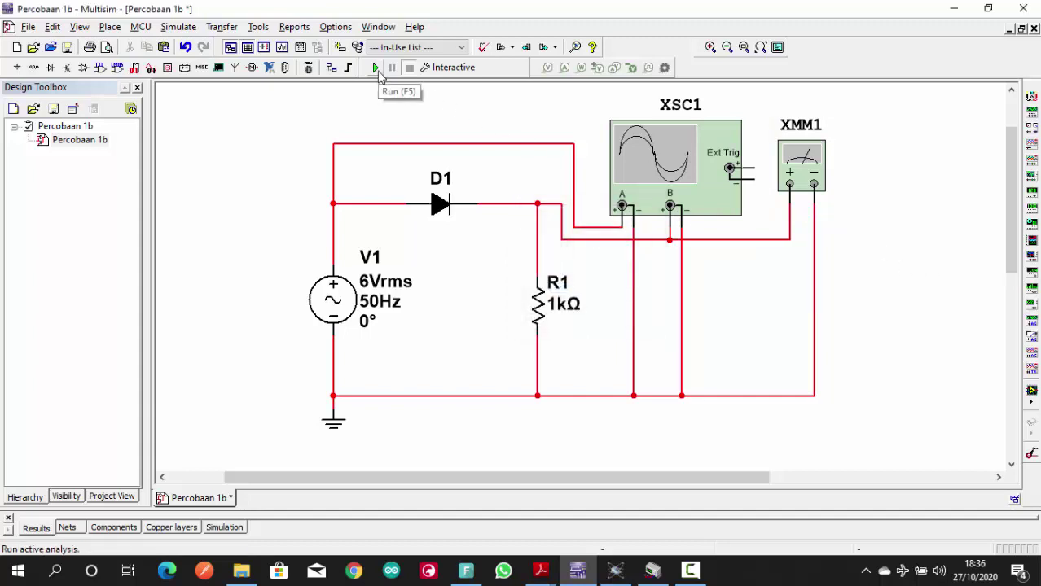
Step: Run the simulation and open oscilloscope XSC1's display, placing it clear of the instruments
{"action": "left_click", "coordinate": [376, 69]}
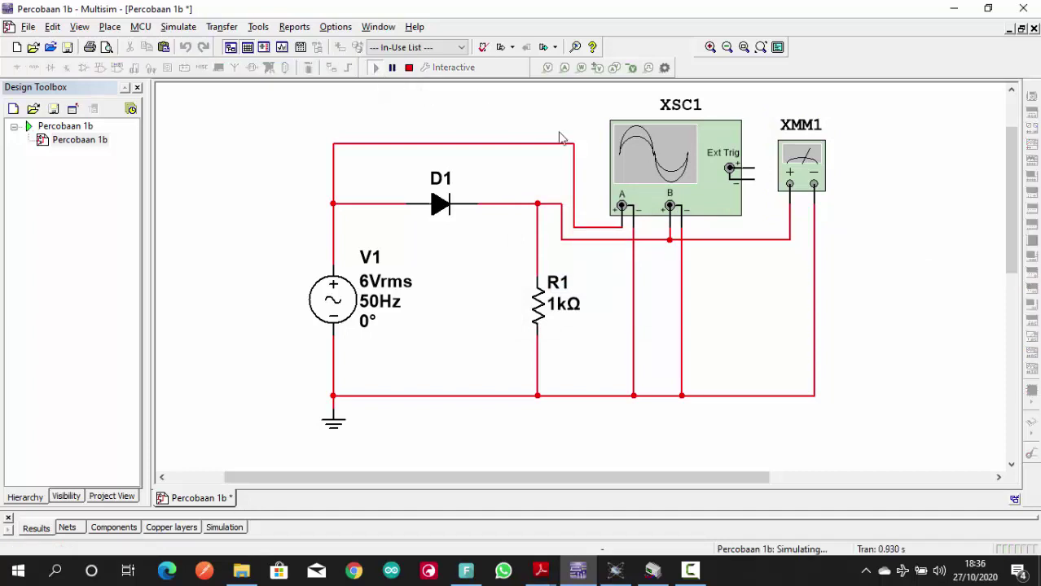
{"action": "double_click", "coordinate": [672, 160]}
{"action": "left_click_drag", "start_coordinate": [585, 126], "coordinate": [382, 126]}
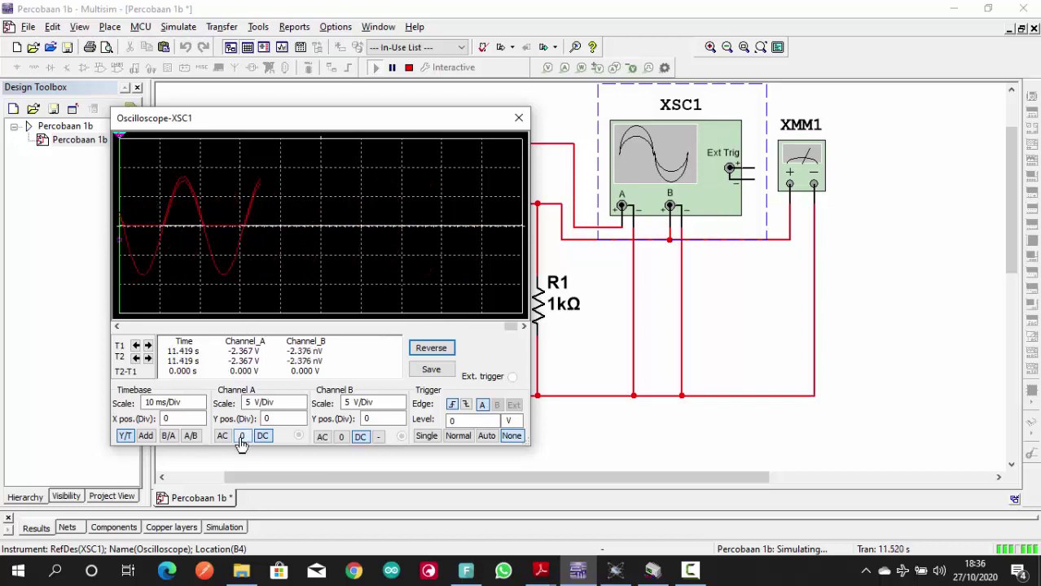
Step: Isolate the oscilloscope traces by switching channel B's coupling to 0 and back to DC, and setting channel A's coupling to 0
{"action": "left_click", "coordinate": [343, 438]}
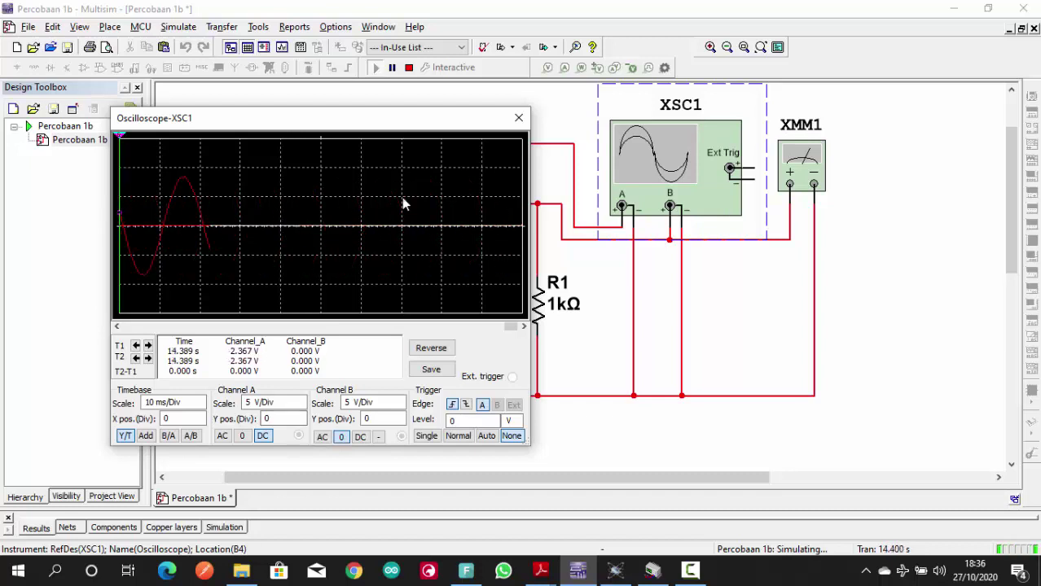
{"action": "left_click", "coordinate": [356, 438]}
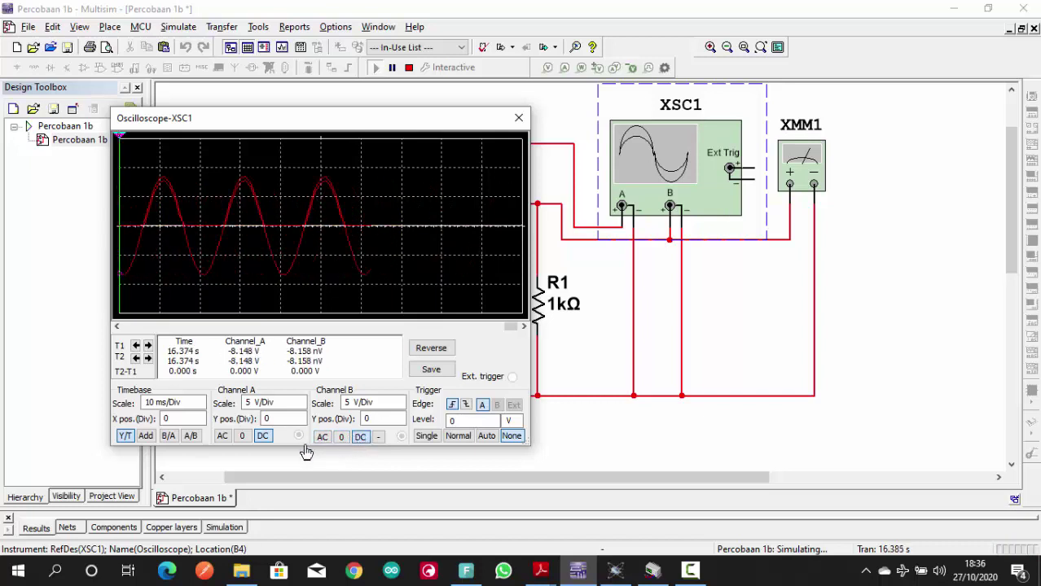
{"action": "left_click", "coordinate": [242, 437]}
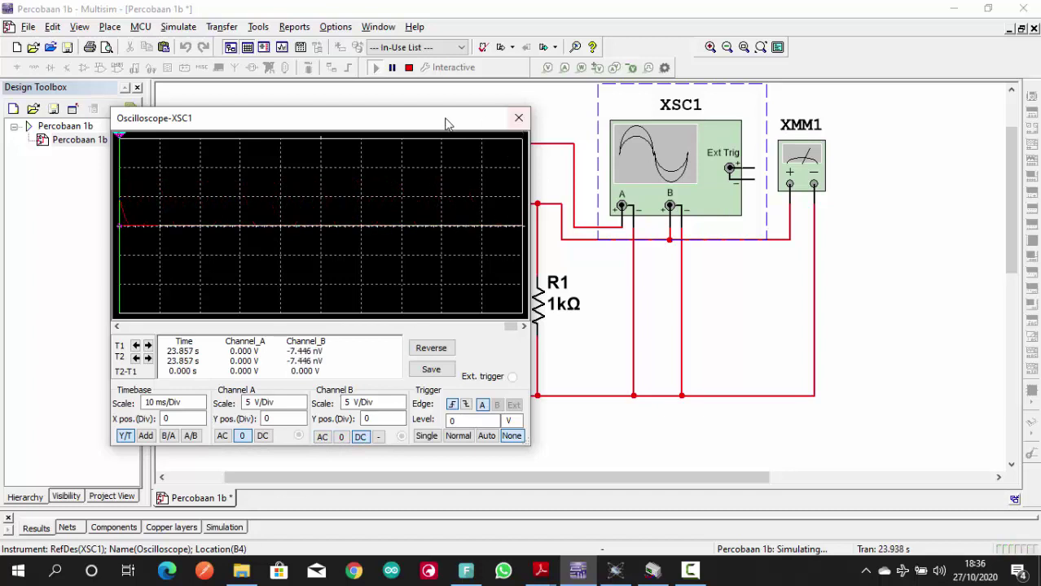
Step: Move the oscilloscope display aside and open multimeter XMM1's display next to it to read the AC voltage across R1
{"action": "left_click_drag", "start_coordinate": [446, 123], "coordinate": [358, 119]}
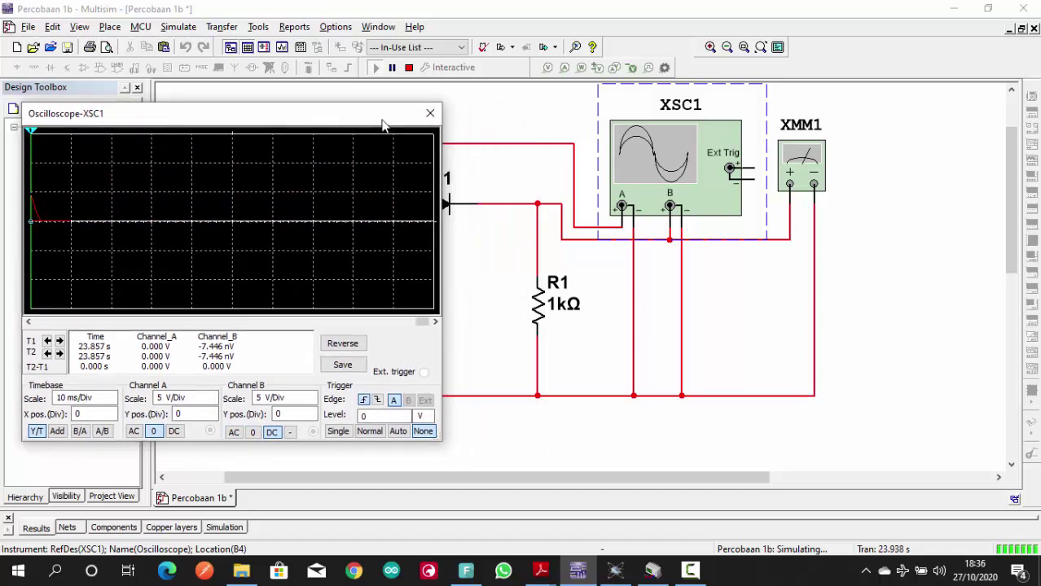
{"action": "double_click", "coordinate": [802, 167]}
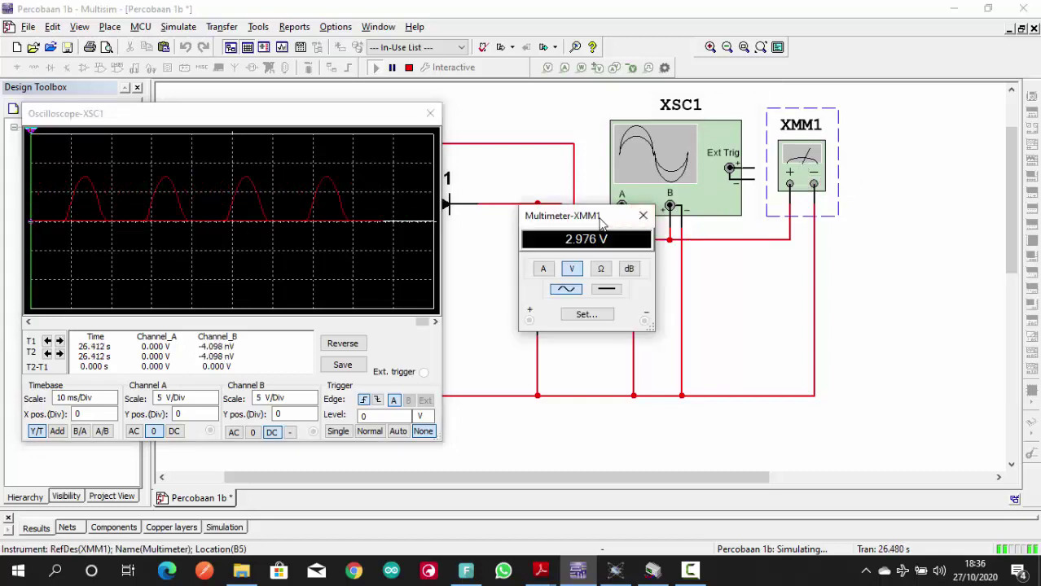
{"action": "left_click_drag", "start_coordinate": [600, 223], "coordinate": [731, 183]}
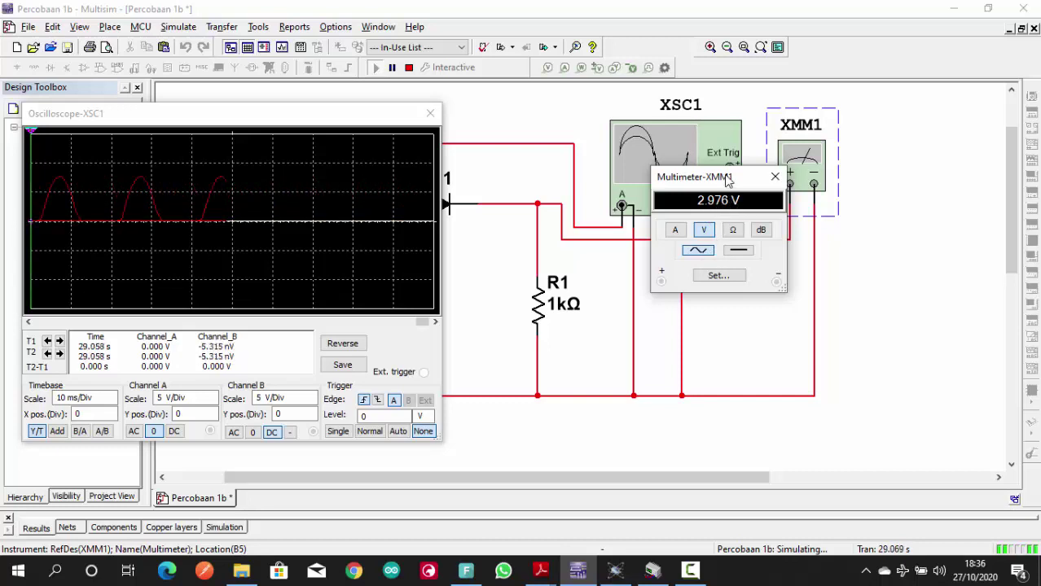
{"action": "left_click_drag", "start_coordinate": [727, 181], "coordinate": [601, 147]}
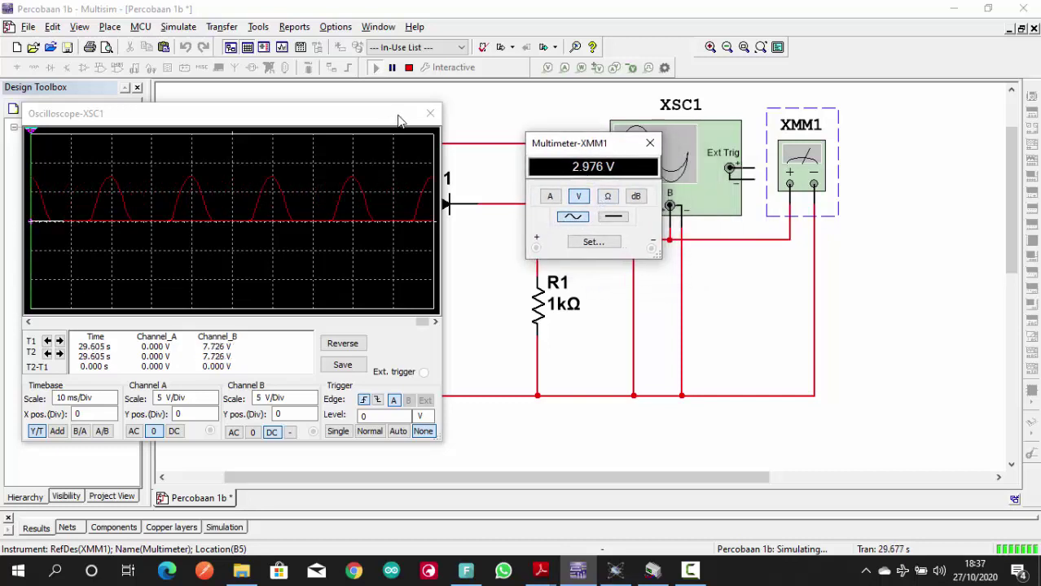
Step: Close the oscilloscope and multimeter displays and stop the simulation
{"action": "left_click", "coordinate": [430, 113]}
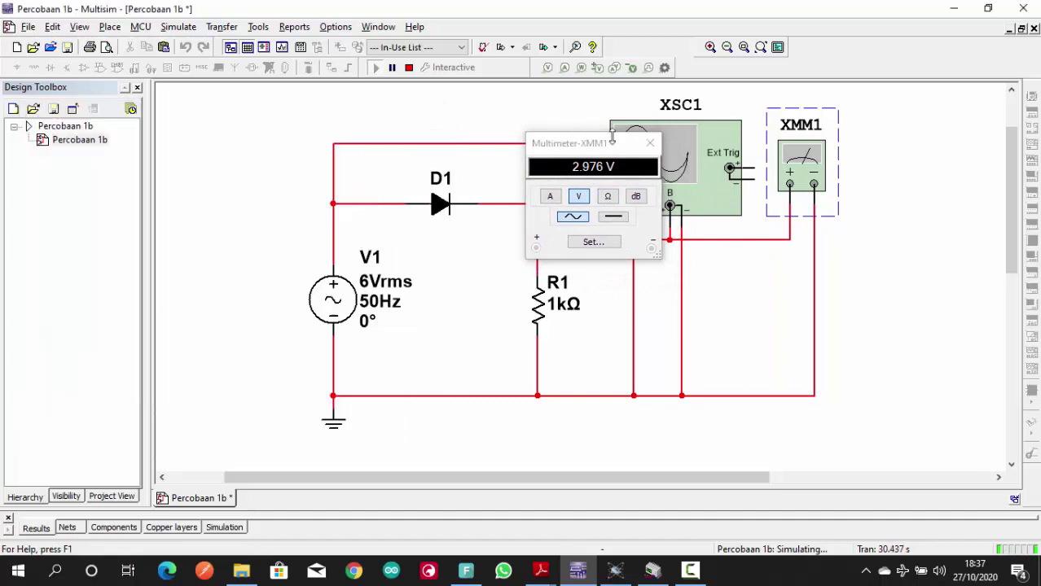
{"action": "left_click", "coordinate": [650, 144]}
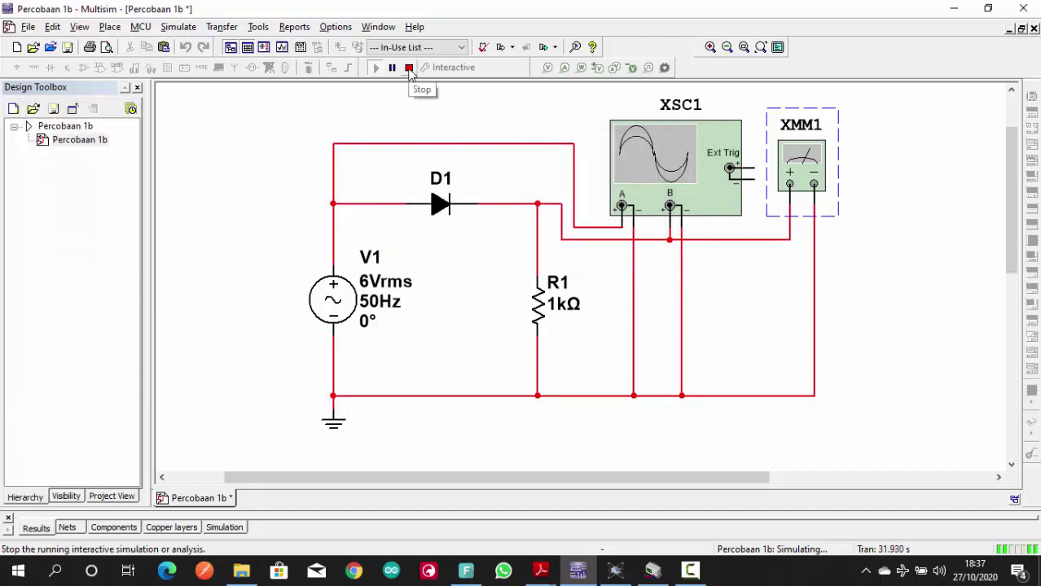
{"action": "left_click", "coordinate": [410, 70]}
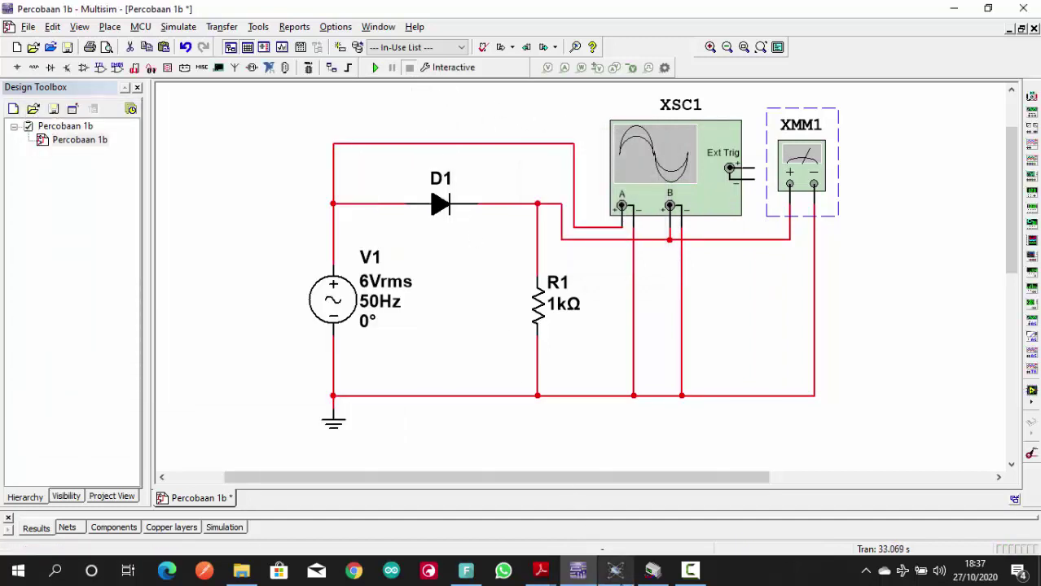
Step: Switch to Proteus and save the untitled project in Documents as "Percobaan 1a"
{"action": "left_click", "coordinate": [617, 572]}
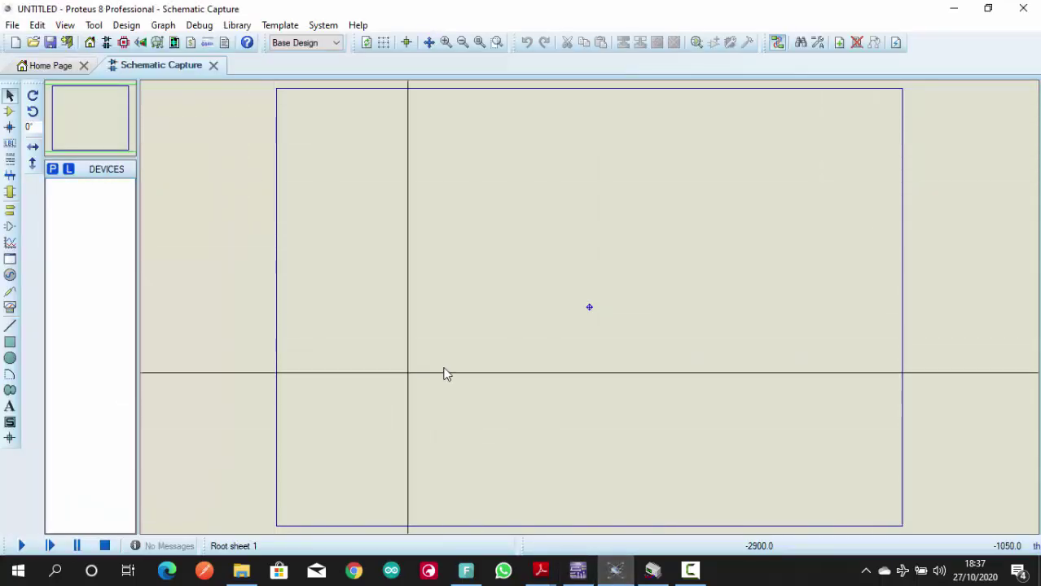
{"action": "left_click", "coordinate": [12, 24]}
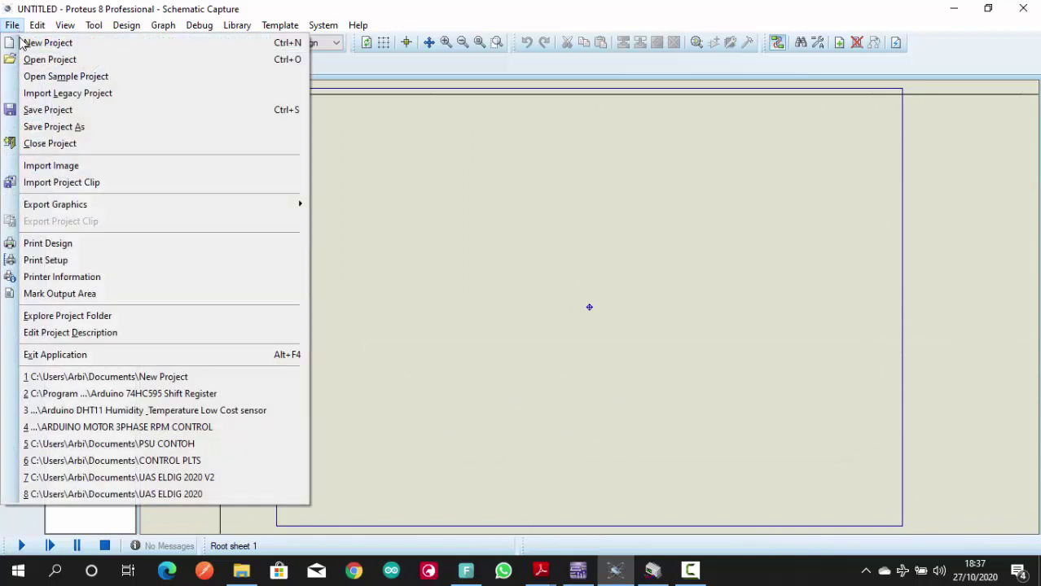
{"action": "left_click", "coordinate": [74, 126]}
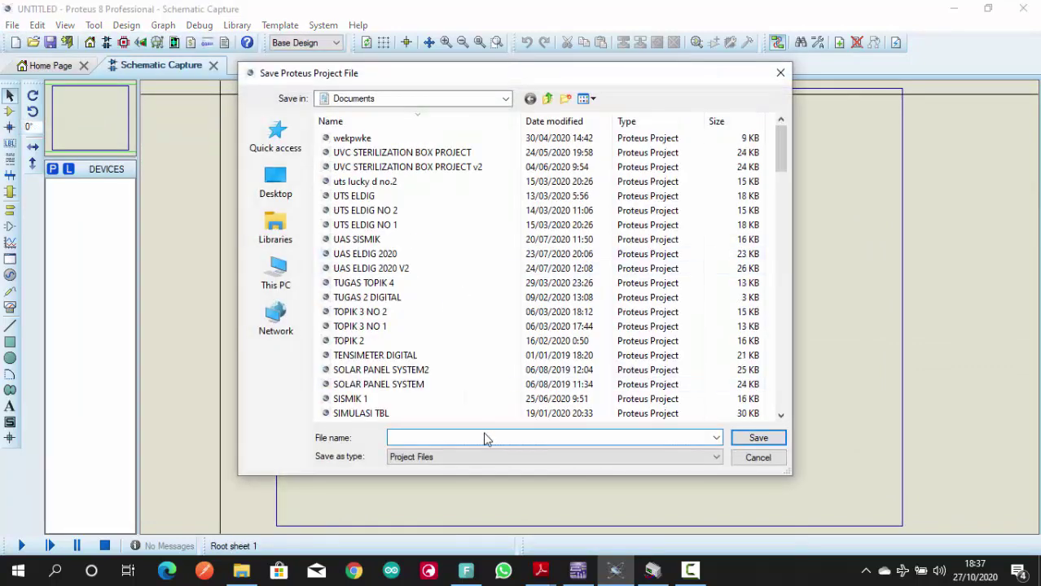
{"action": "type", "text": "Percobaan 1a"}
{"action": "key", "text": "Return"}
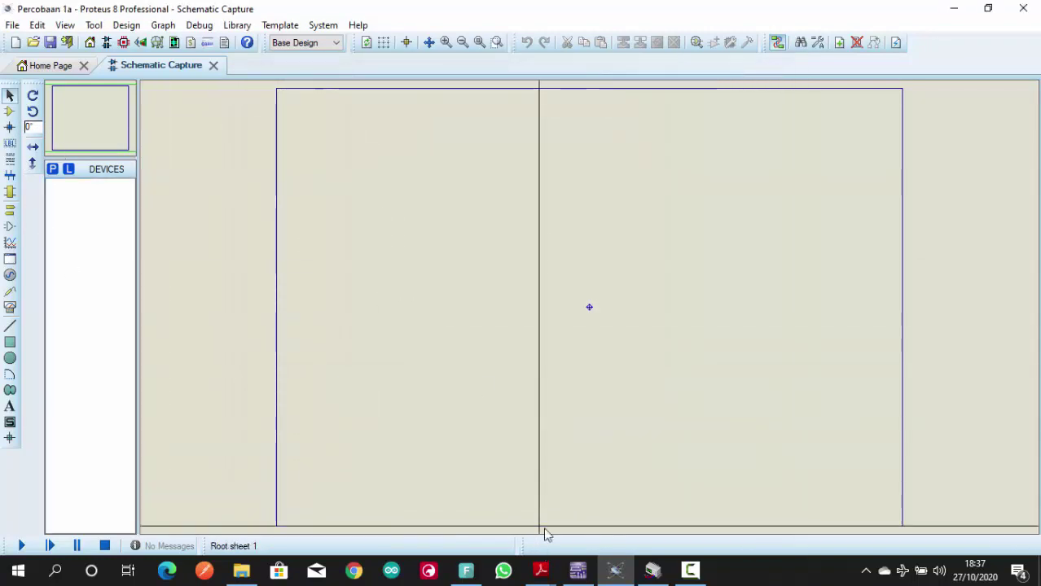
Step: Look up the Rangkaian Percobaan - 1 circuit diagram in the Modul 2 PDF, and return to the Proteus schematic
{"action": "left_click", "coordinate": [540, 571]}
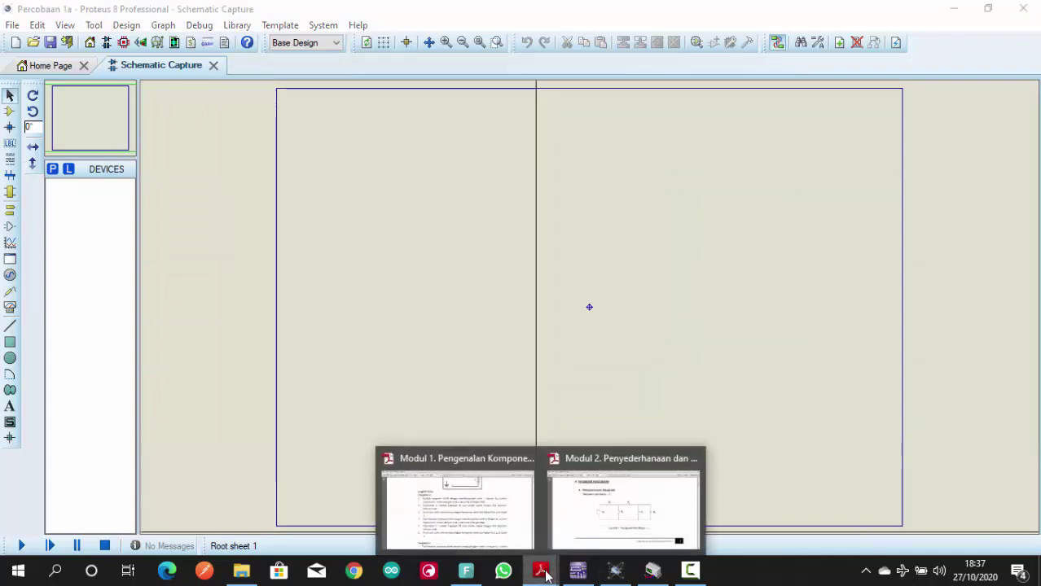
{"action": "left_click", "coordinate": [583, 528]}
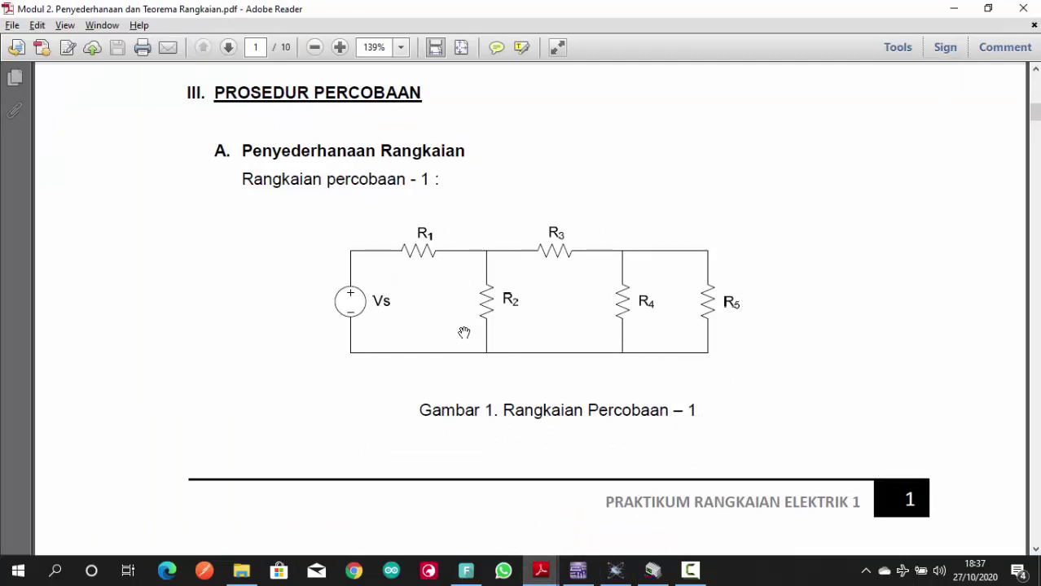
{"action": "key", "text": "alt+Tab"}
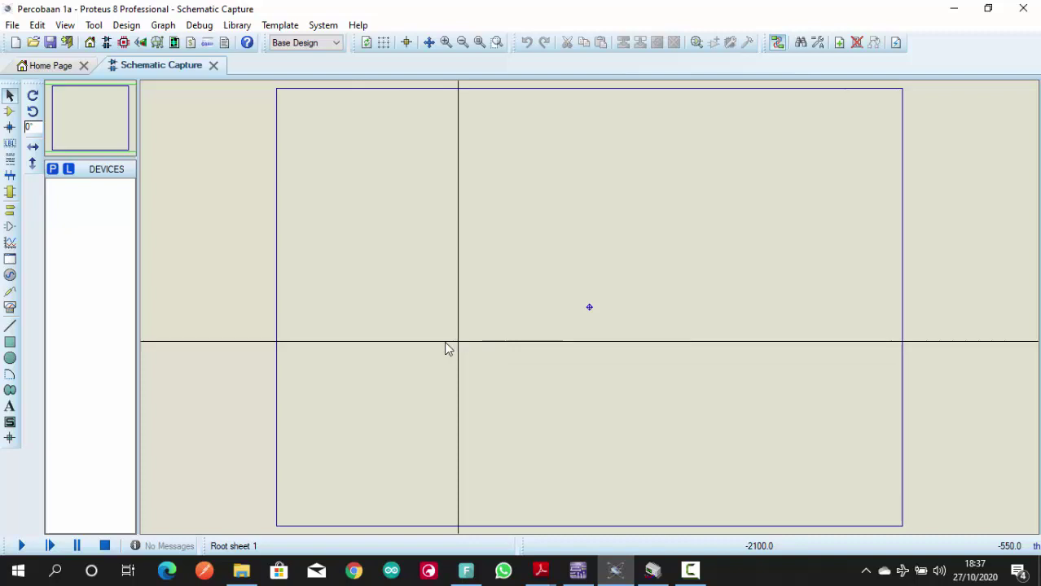
Step: Search the device library for "resistor" and add the generic resistor RES to the project's devices
{"action": "left_click", "coordinate": [52, 170]}
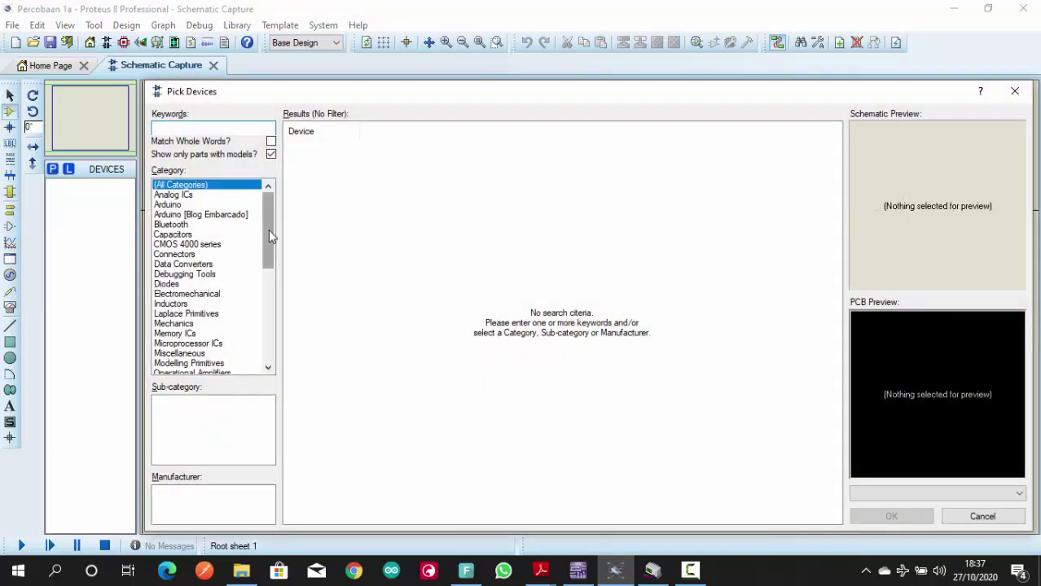
{"action": "left_click_drag", "start_coordinate": [269, 235], "coordinate": [270, 232]}
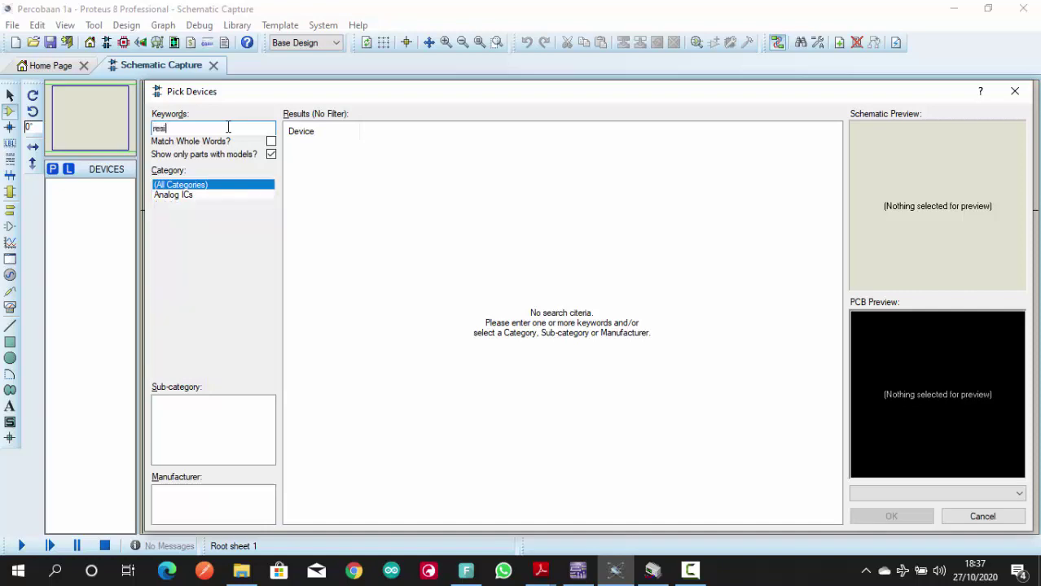
{"action": "type", "text": "stoor"}
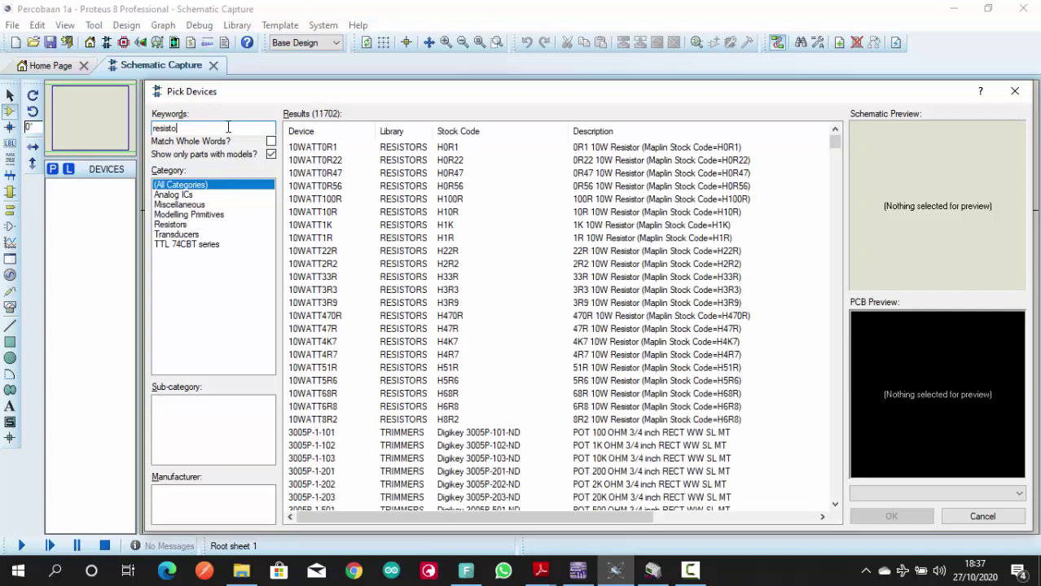
{"action": "key", "text": "BackSpace"}
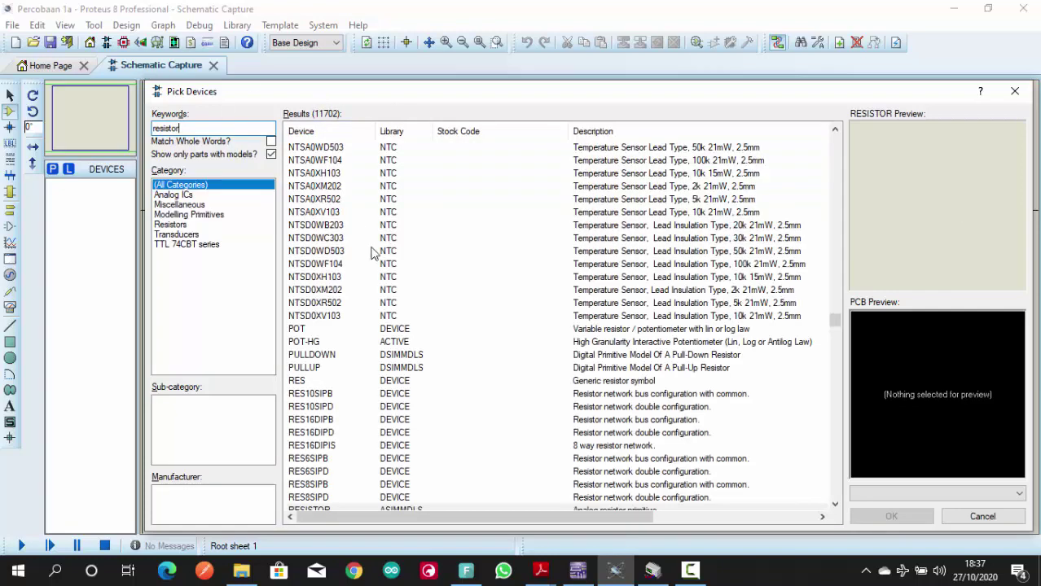
{"action": "left_click", "coordinate": [342, 343]}
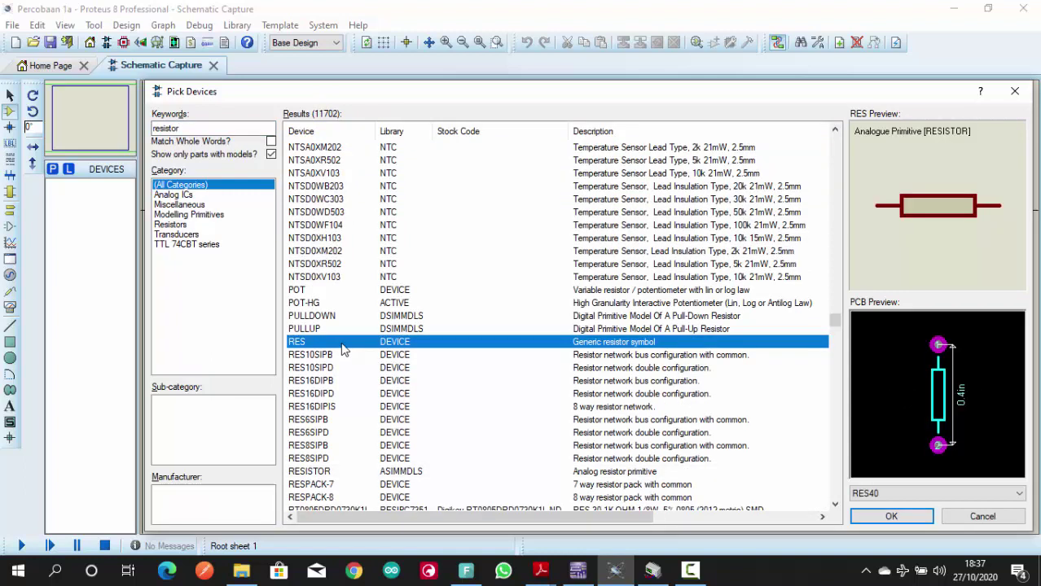
{"action": "double_click", "coordinate": [342, 343]}
Step: Search the library for "voltage" within Simulator Primitives, add the DC voltage source VSOURCE, and close the device picker
{"action": "left_click", "coordinate": [184, 127]}
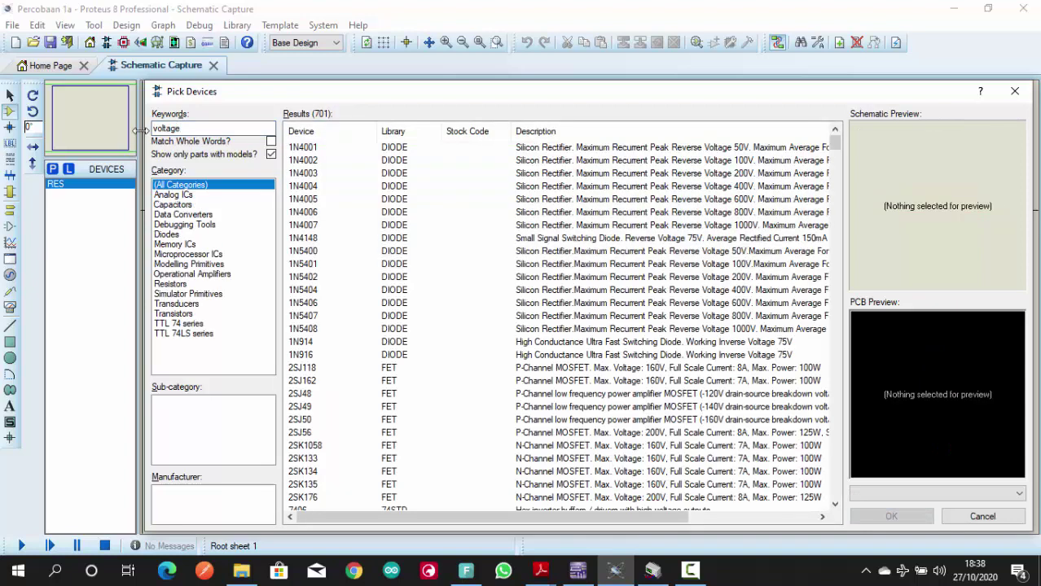
{"action": "left_click", "coordinate": [189, 294]}
{"action": "left_click", "coordinate": [373, 160]}
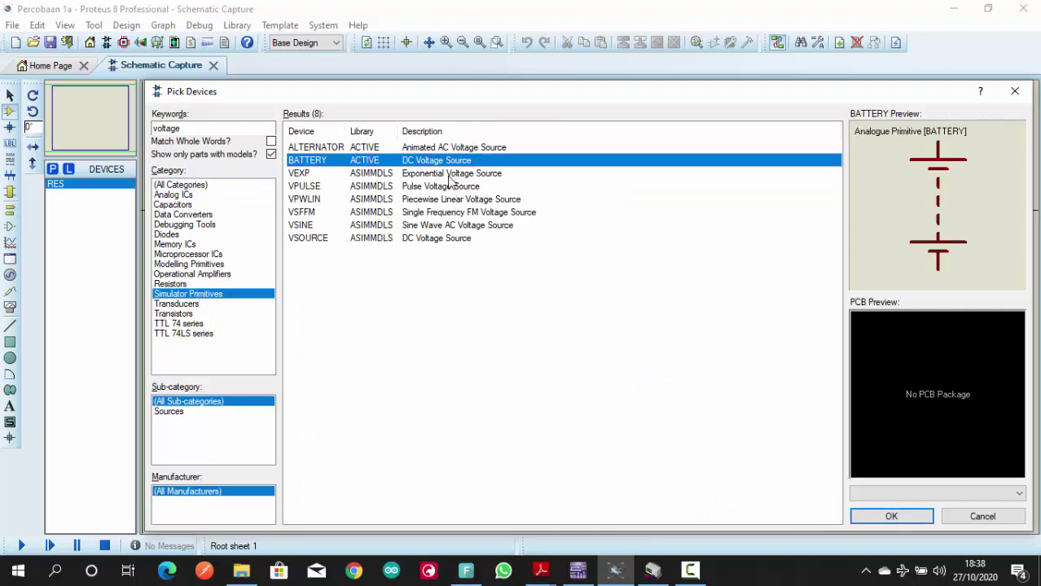
{"action": "left_click", "coordinate": [346, 239]}
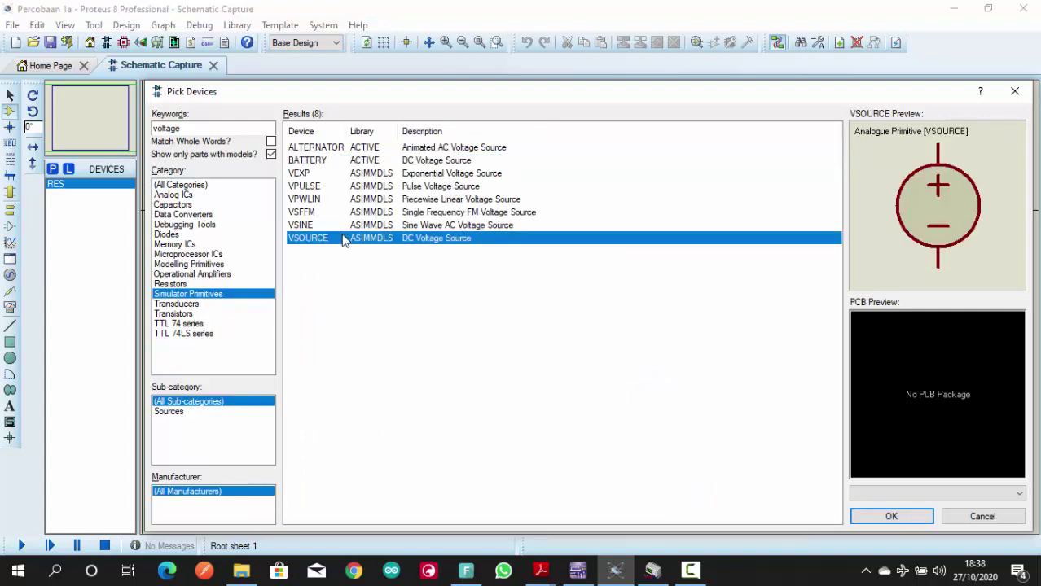
{"action": "double_click", "coordinate": [415, 249]}
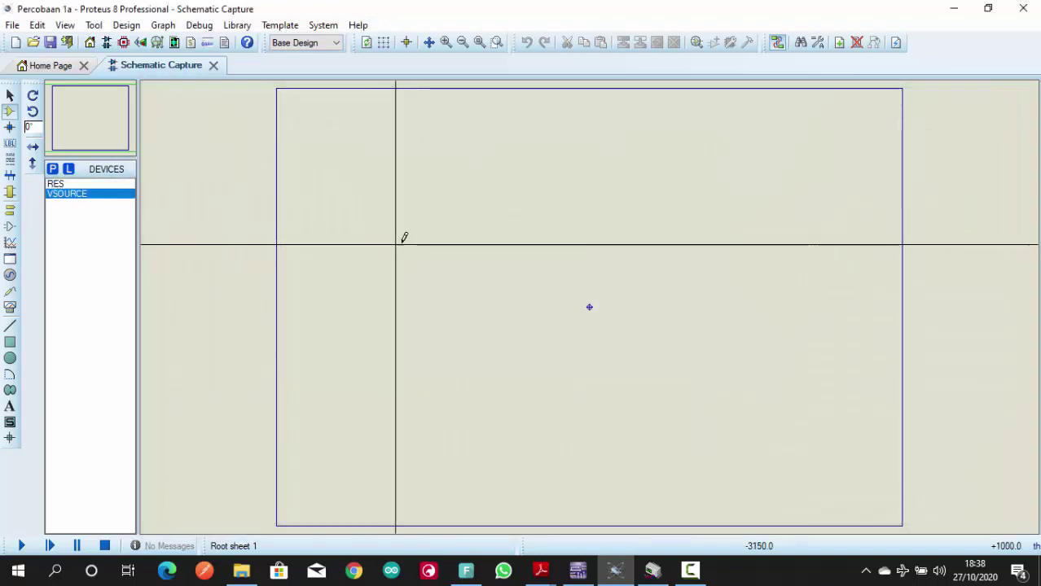
{"action": "left_click", "coordinate": [87, 184]}
{"action": "left_click", "coordinate": [86, 195]}
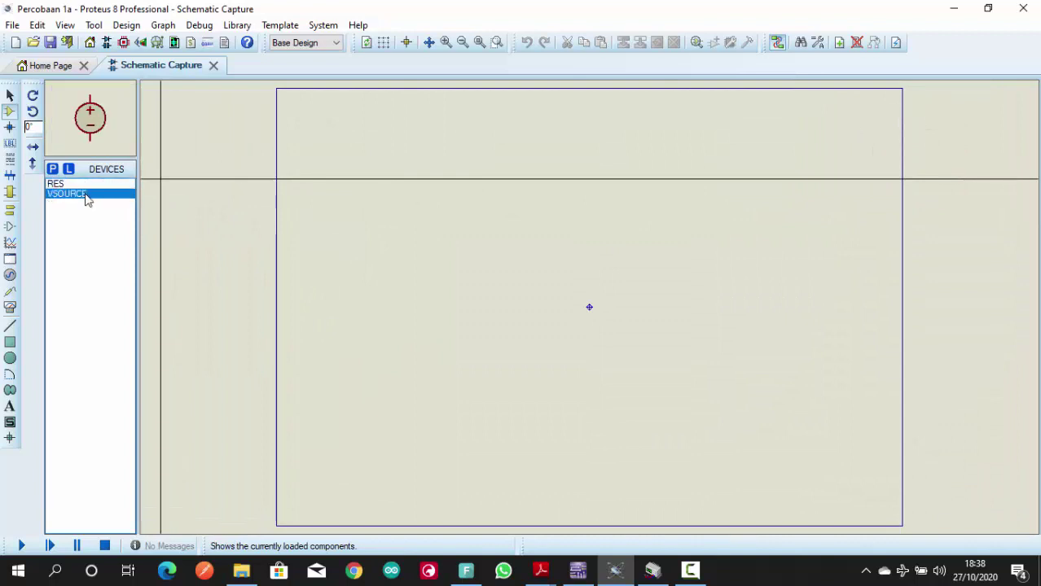
{"action": "left_click", "coordinate": [81, 185]}
{"action": "left_click", "coordinate": [84, 196]}
{"action": "left_click", "coordinate": [87, 185]}
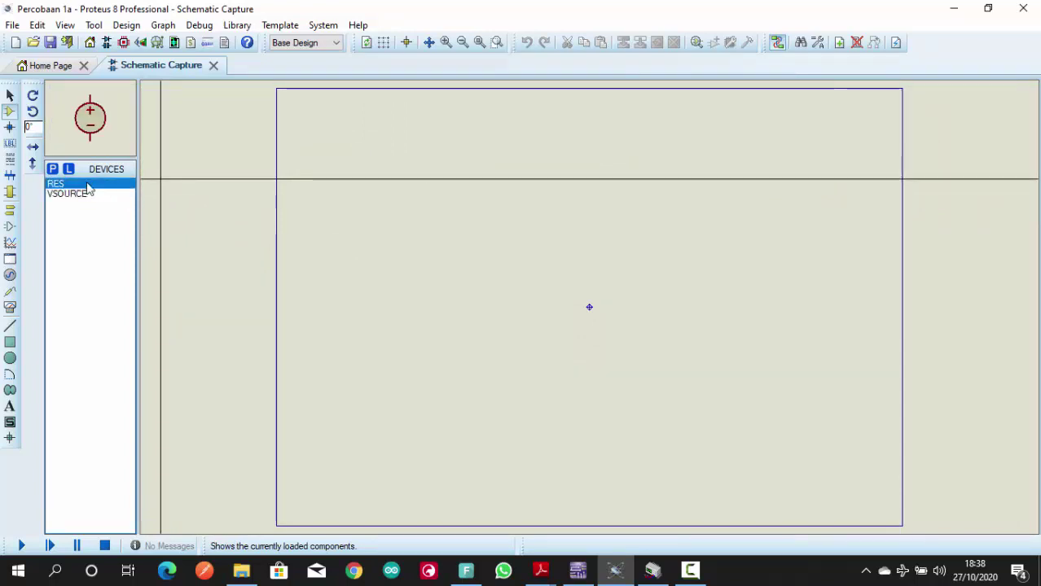
Step: Place a VSOURCE component in the upper-left area of the schematic sheet
{"action": "left_click", "coordinate": [87, 194]}
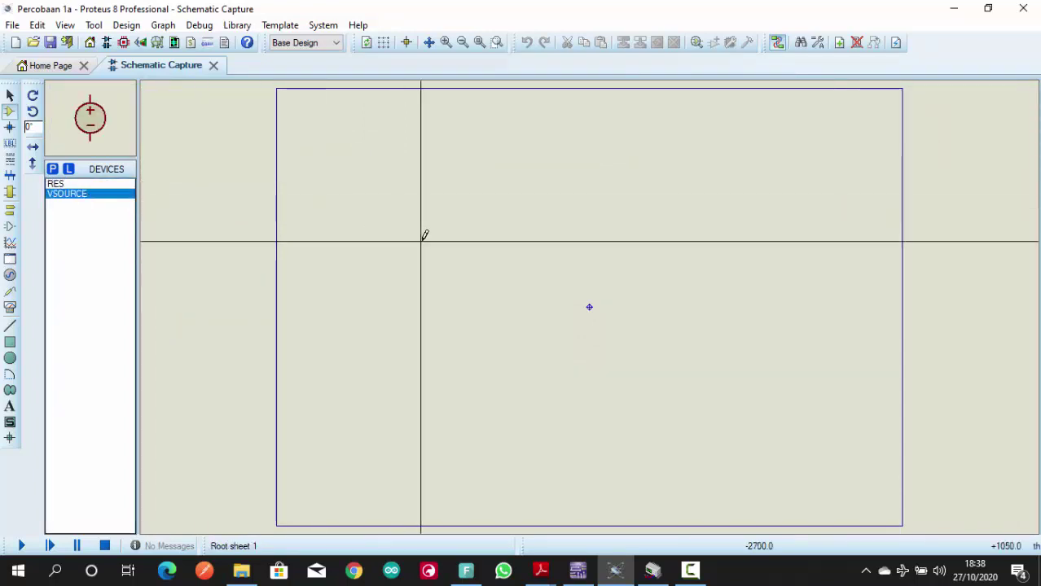
{"action": "scroll", "coordinate": [423, 236], "scroll_direction": "up", "scroll_amount": 1}
{"action": "scroll", "coordinate": [593, 302], "scroll_direction": "down", "scroll_amount": 2}
{"action": "scroll", "coordinate": [591, 300], "scroll_direction": "up", "scroll_amount": 3}
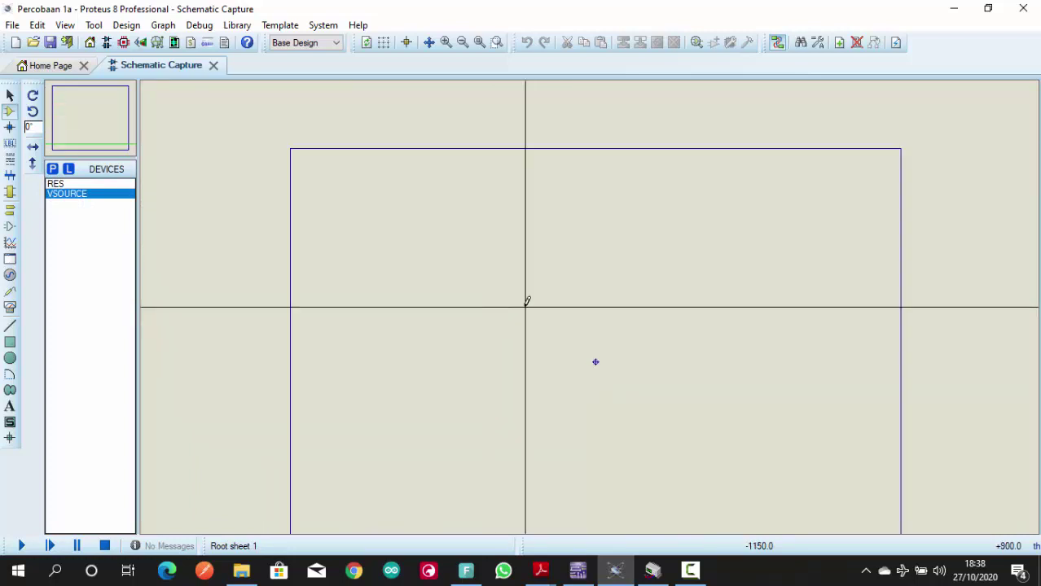
{"action": "left_click", "coordinate": [480, 284]}
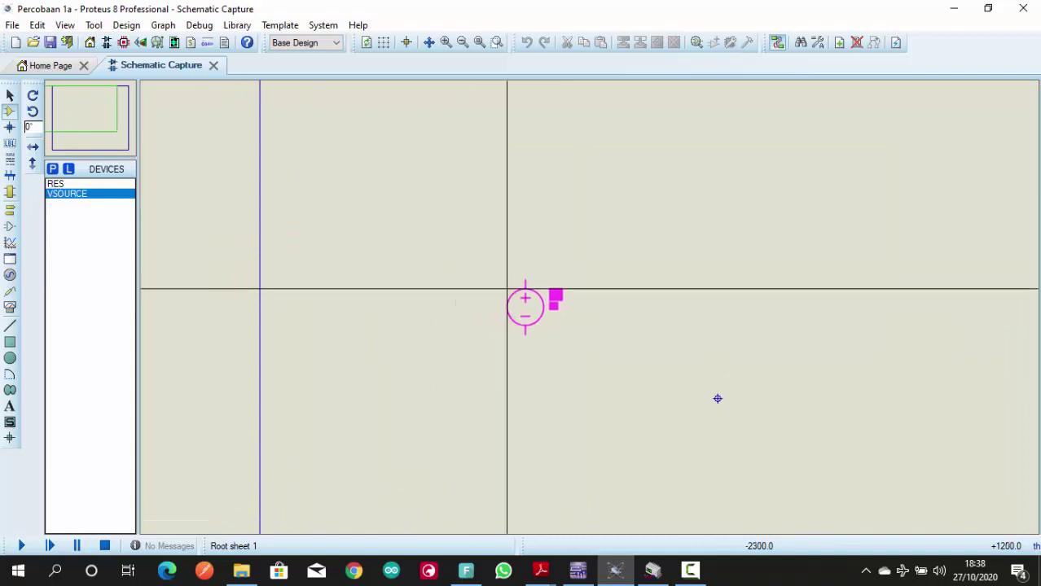
{"action": "left_click", "coordinate": [480, 281]}
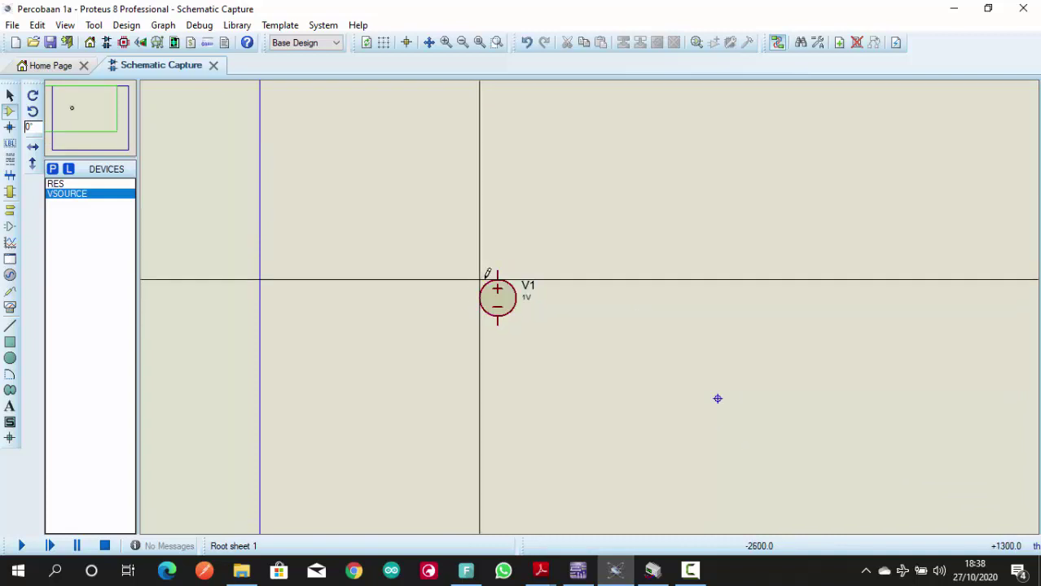
Step: Place a horizontal RES resistor above and to the right of voltage source V1
{"action": "scroll", "coordinate": [582, 293], "scroll_direction": "up", "scroll_amount": 2}
{"action": "scroll", "coordinate": [593, 298], "scroll_direction": "down", "scroll_amount": 2}
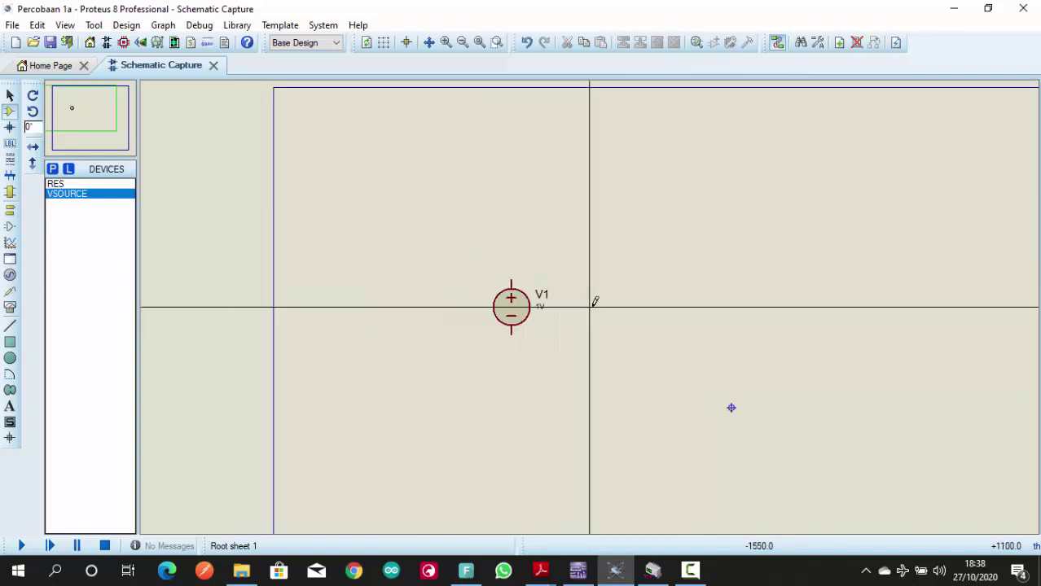
{"action": "scroll", "coordinate": [592, 297], "scroll_direction": "up", "scroll_amount": 1}
{"action": "scroll", "coordinate": [560, 295], "scroll_direction": "down", "scroll_amount": 1}
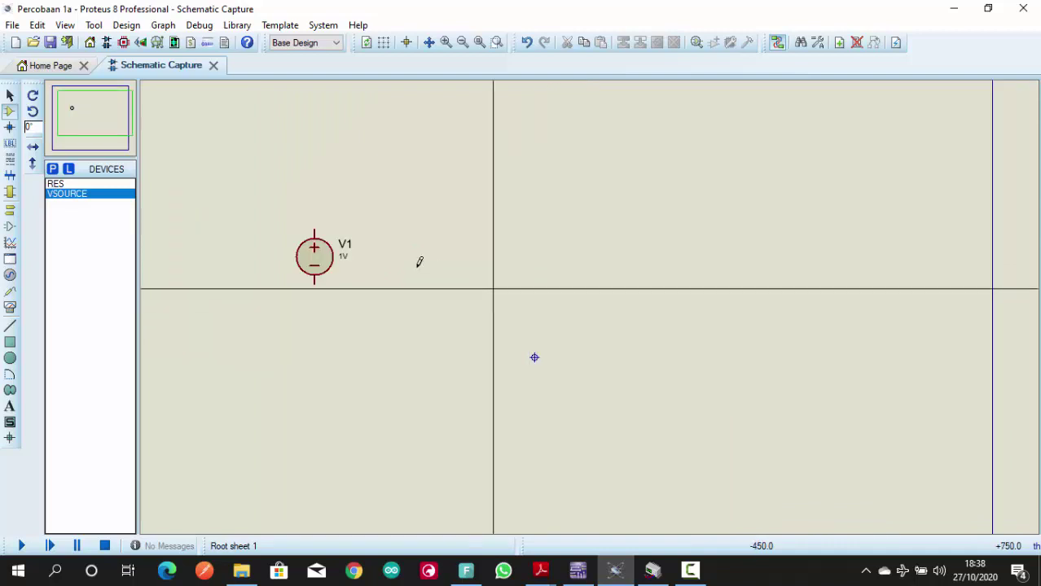
{"action": "left_click", "coordinate": [61, 184]}
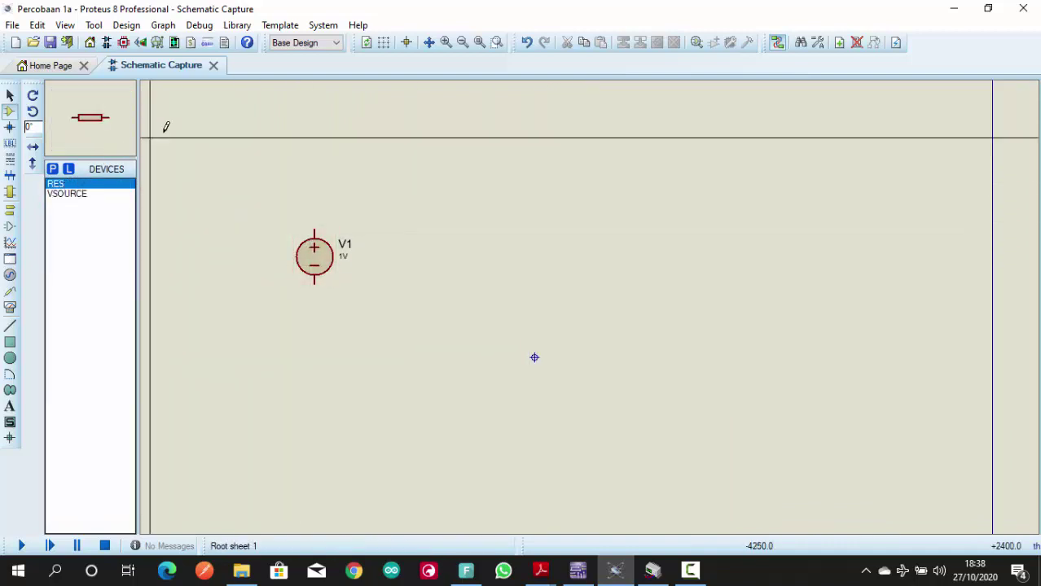
{"action": "left_click", "coordinate": [386, 159]}
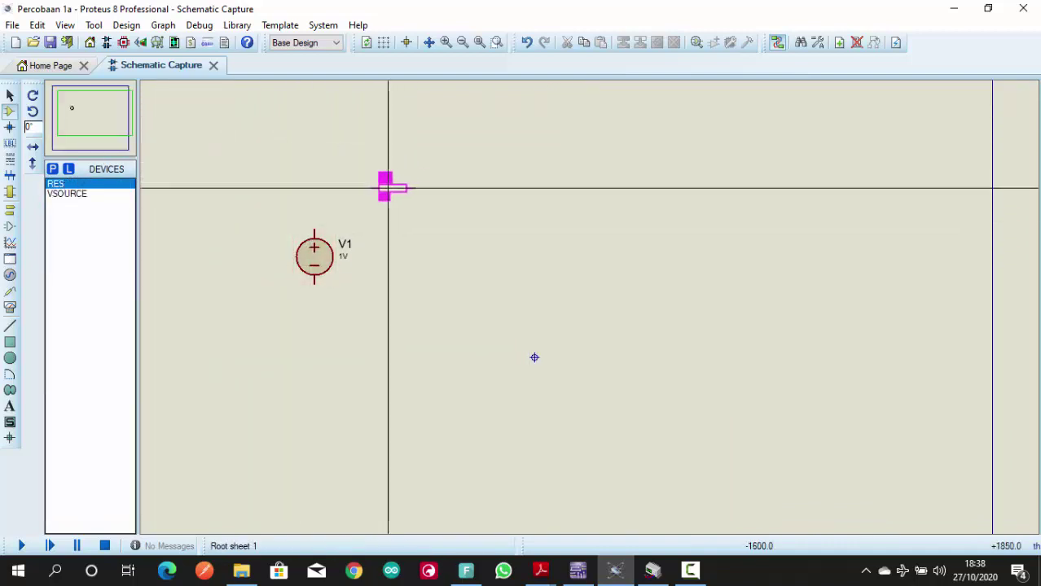
{"action": "left_click", "coordinate": [389, 187]}
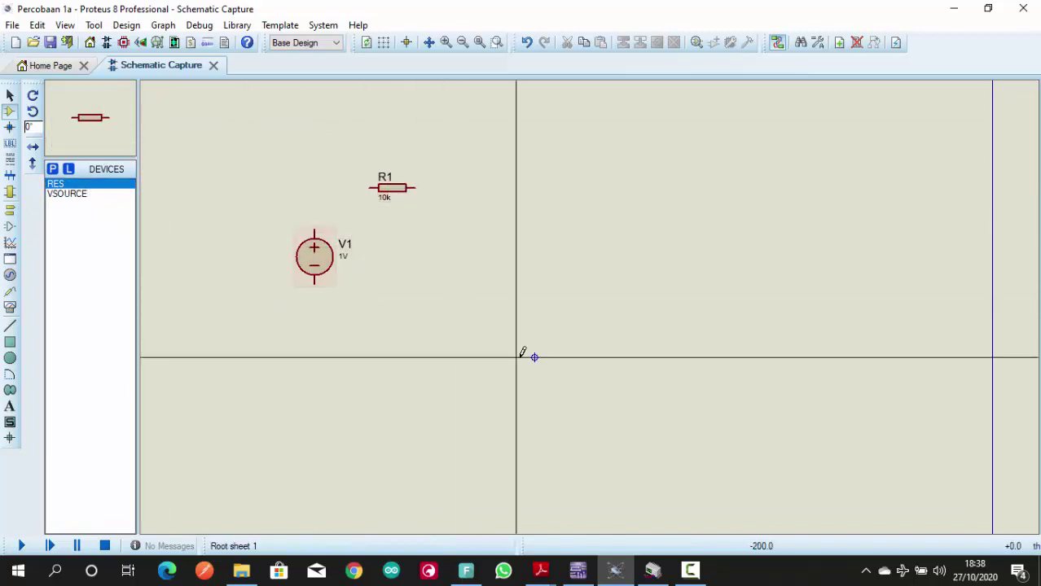
Step: Following the PDF circuit, place a vertical RES resistor R2 below and to the right of R1, and a horizontal R3 level with R1
{"action": "key", "text": "alt+Tab"}
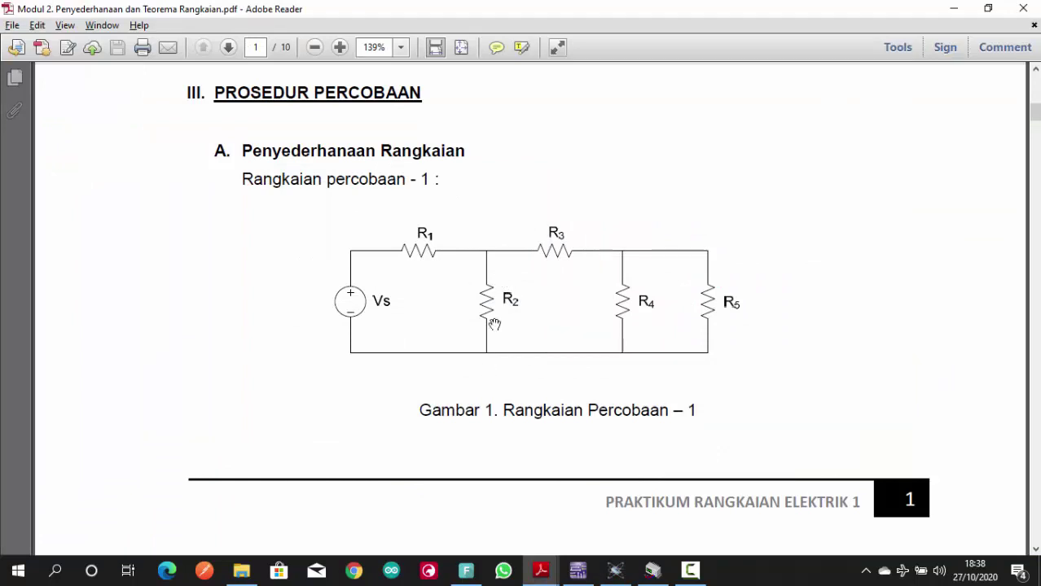
{"action": "key", "text": "alt+Tab"}
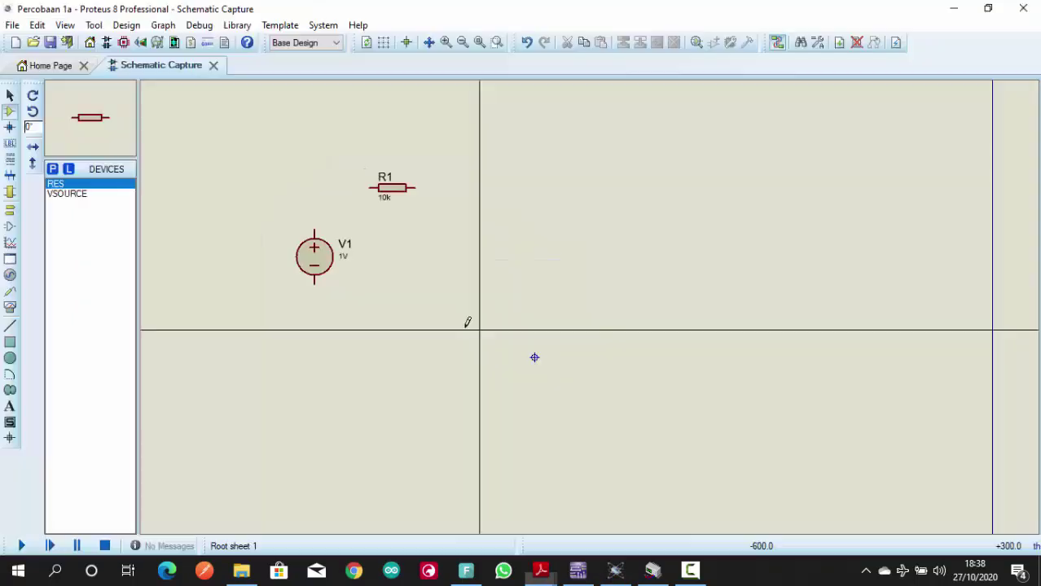
{"action": "left_click", "coordinate": [33, 98]}
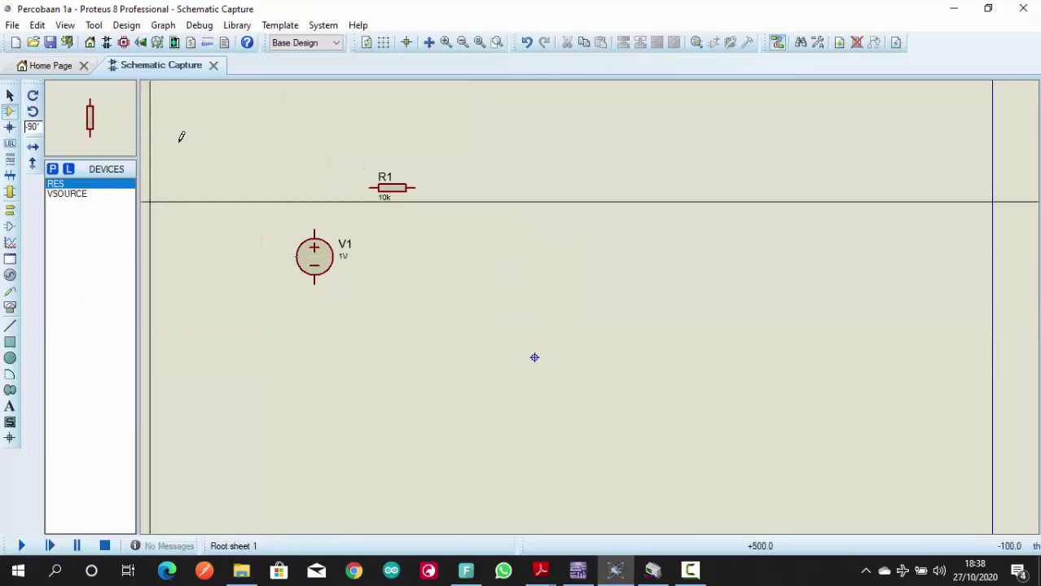
{"action": "left_click", "coordinate": [444, 247]}
{"action": "left_click", "coordinate": [444, 247]}
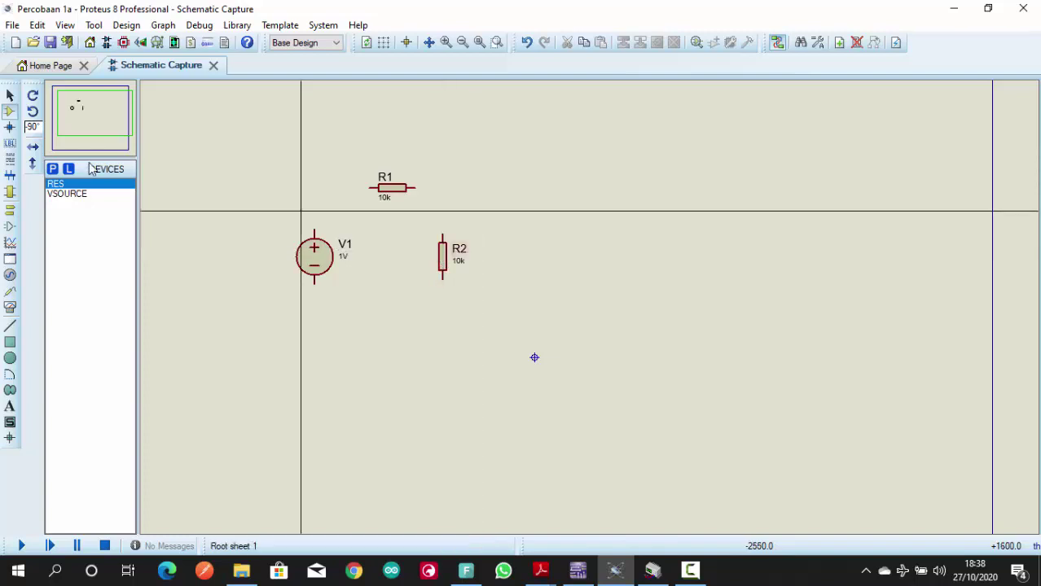
{"action": "left_click", "coordinate": [32, 112]}
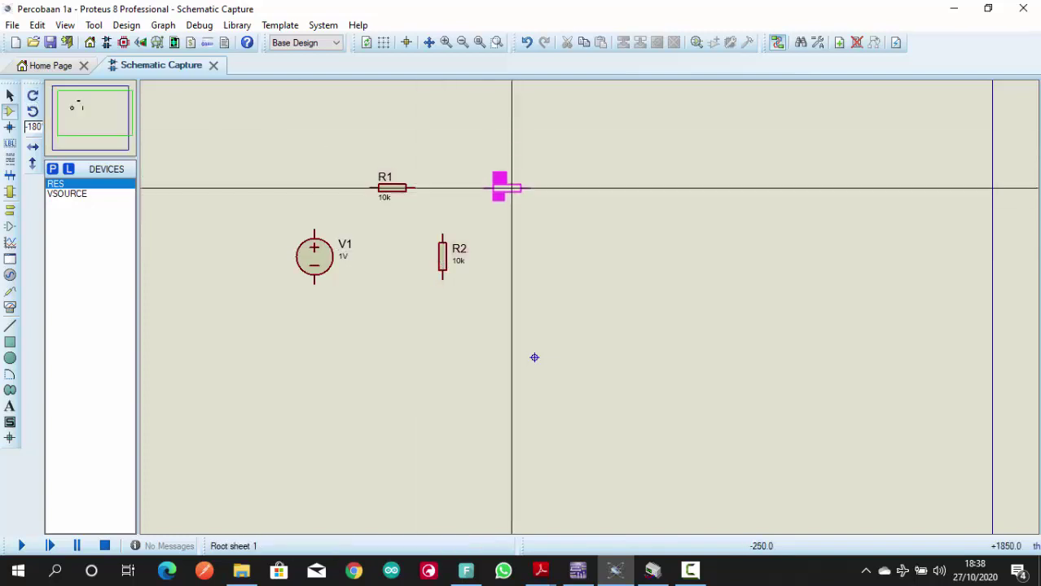
{"action": "left_click", "coordinate": [506, 189]}
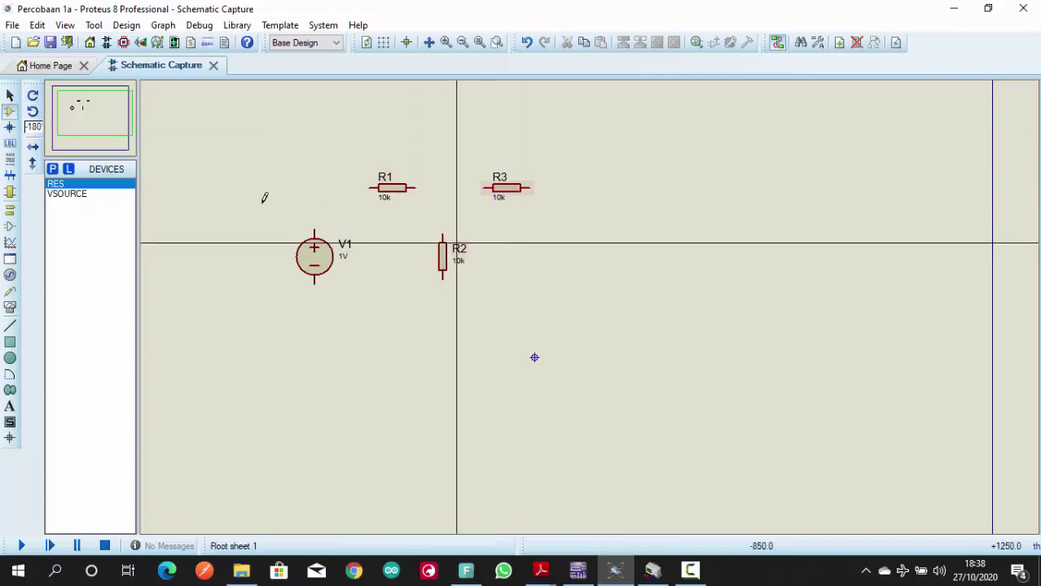
Step: Place two vertical RES resistors, R4 and R5, to the right of R2 and level with it
{"action": "left_click", "coordinate": [32, 113]}
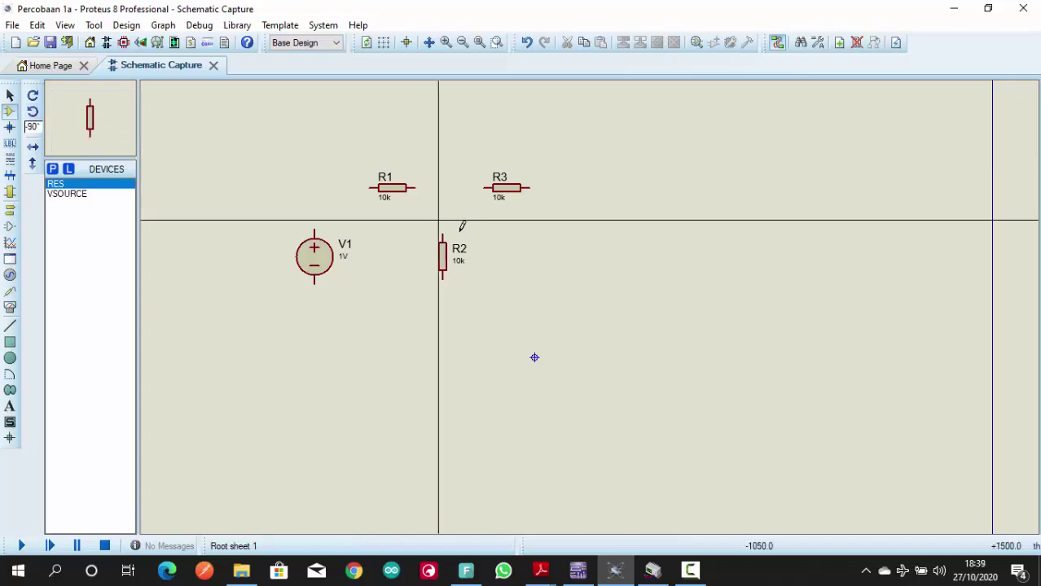
{"action": "left_click", "coordinate": [557, 257]}
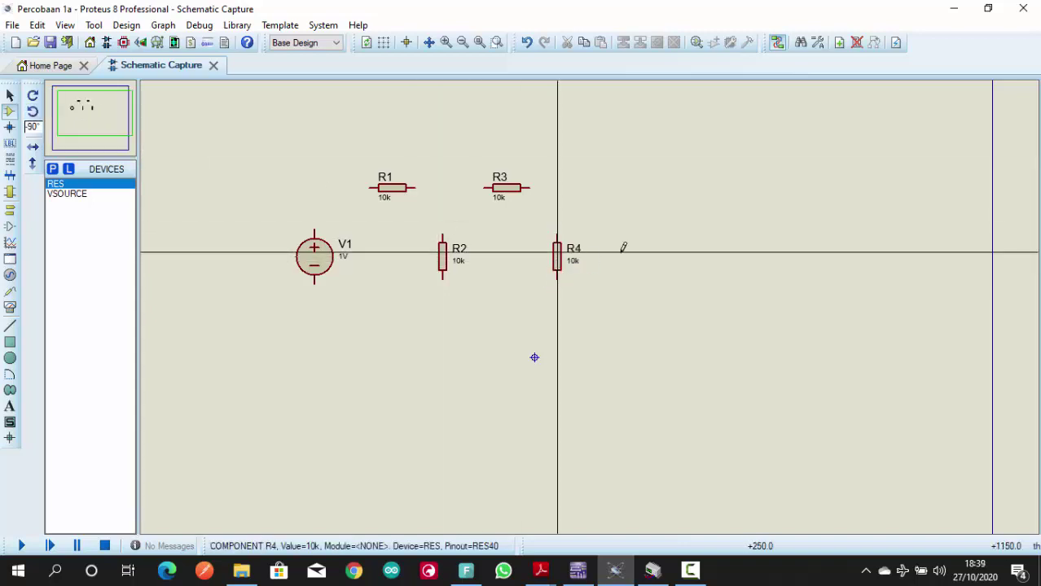
{"action": "left_click", "coordinate": [626, 254]}
Step: Check the layout against the Modul 2 PDF diagram and wire V1's positive terminal to the left end of R1
{"action": "key", "text": "alt+Tab"}
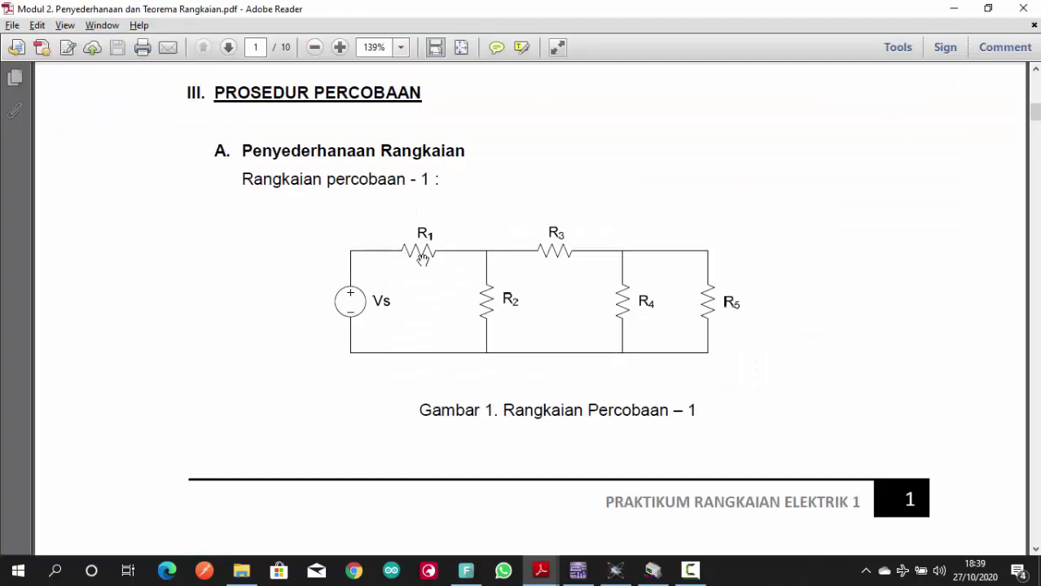
{"action": "key", "text": "alt+Tab"}
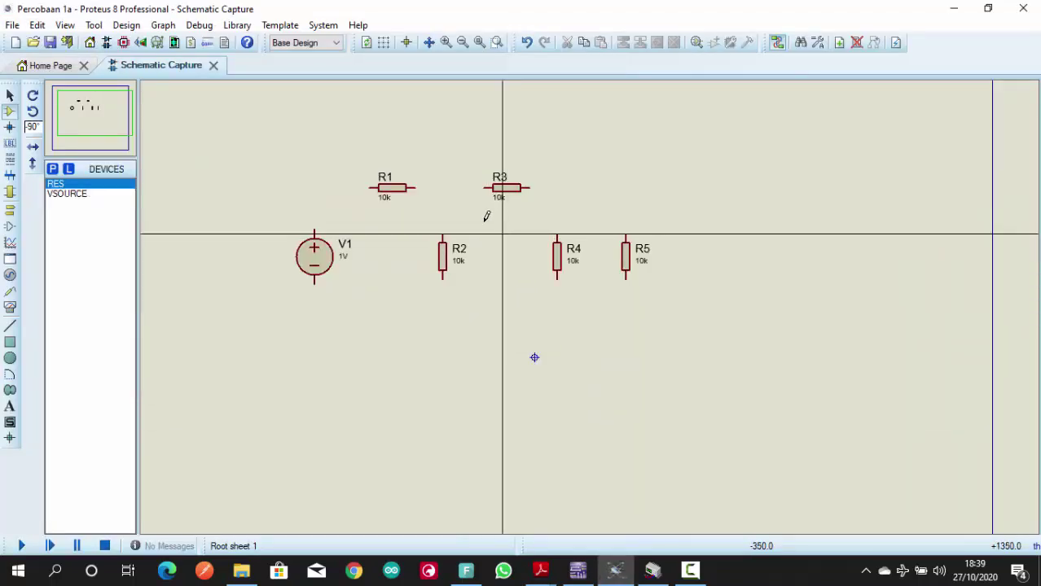
{"action": "scroll", "coordinate": [433, 193], "scroll_direction": "up", "scroll_amount": 1}
{"action": "scroll", "coordinate": [595, 306], "scroll_direction": "down", "scroll_amount": 1}
{"action": "scroll", "coordinate": [717, 386], "scroll_direction": "up", "scroll_amount": 1}
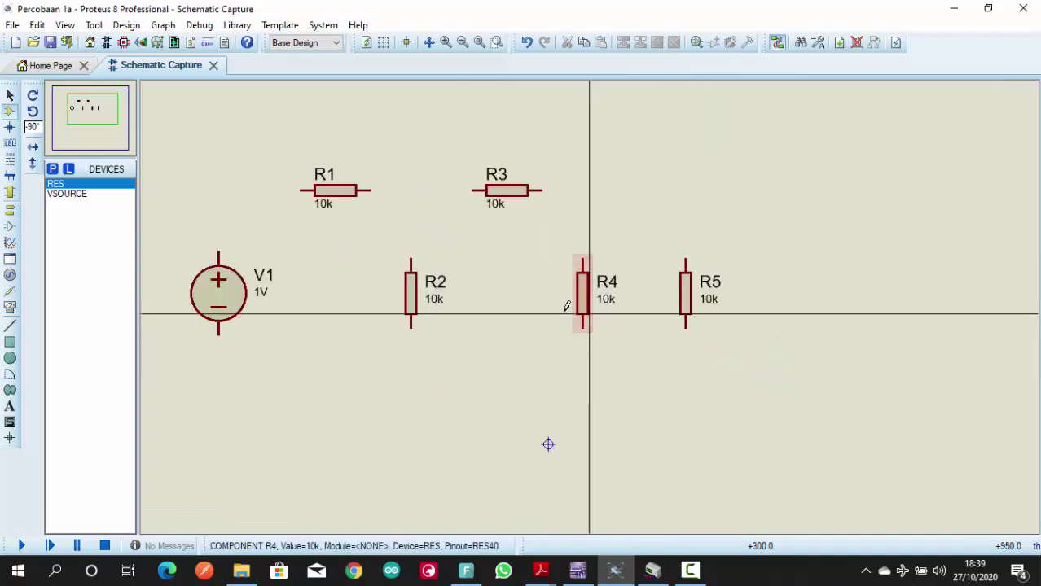
{"action": "left_click", "coordinate": [219, 244]}
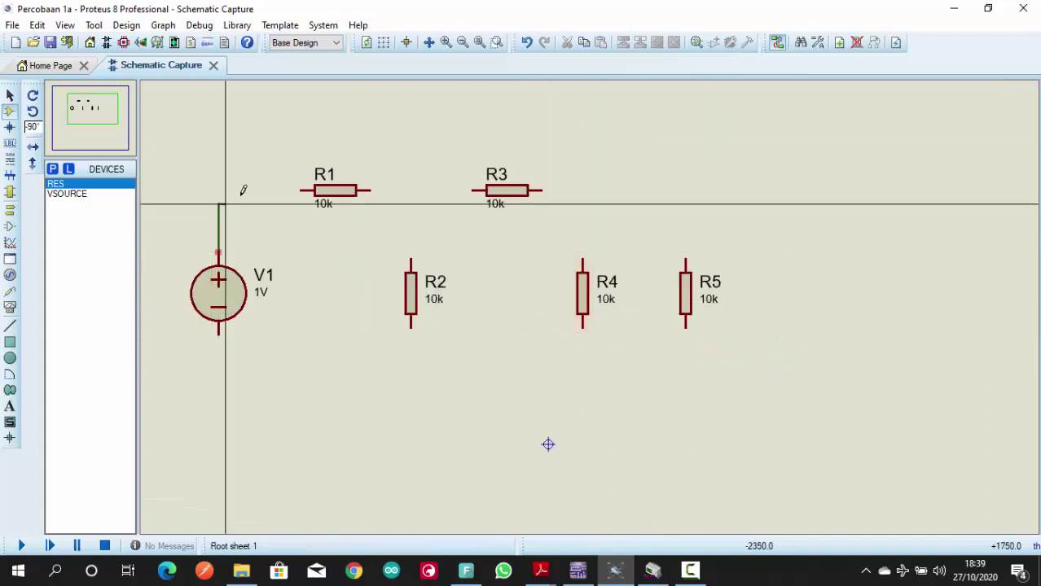
{"action": "left_click", "coordinate": [301, 189]}
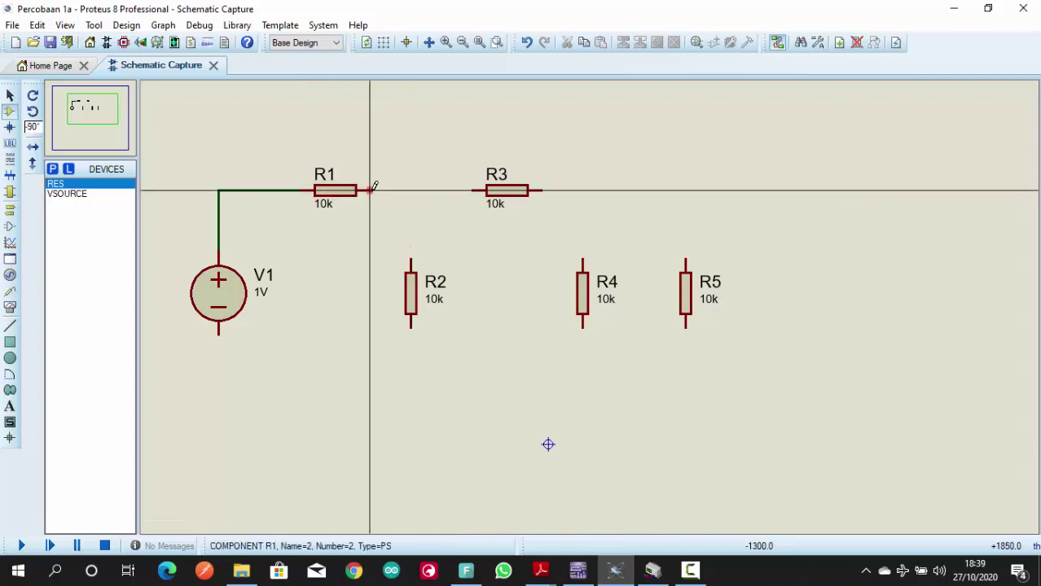
Step: Wire R1's right end to R3's left end and connect the top of R2 to that wire
{"action": "left_click", "coordinate": [377, 189]}
{"action": "left_click", "coordinate": [412, 246]}
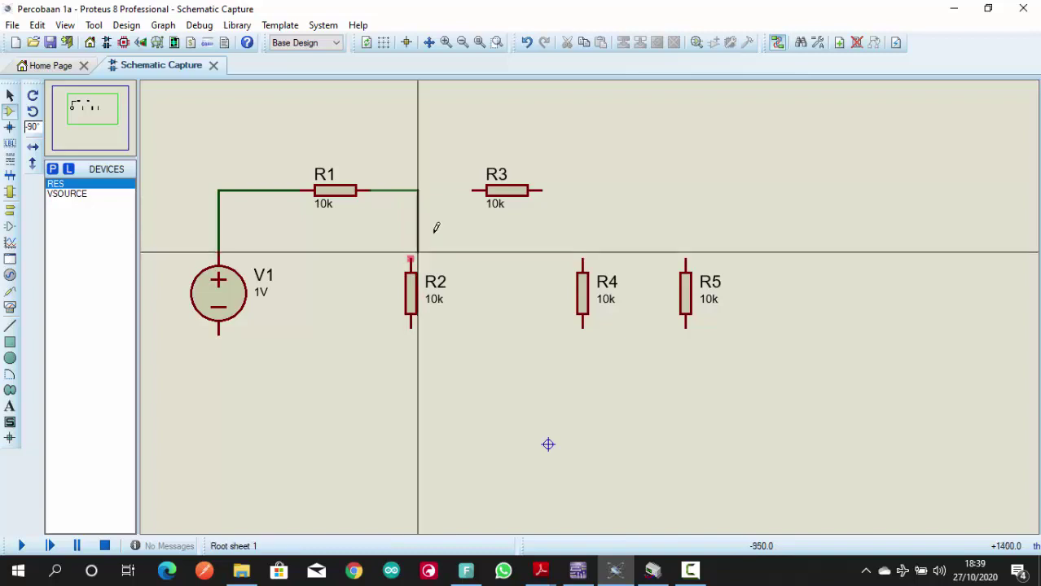
{"action": "left_click", "coordinate": [473, 190]}
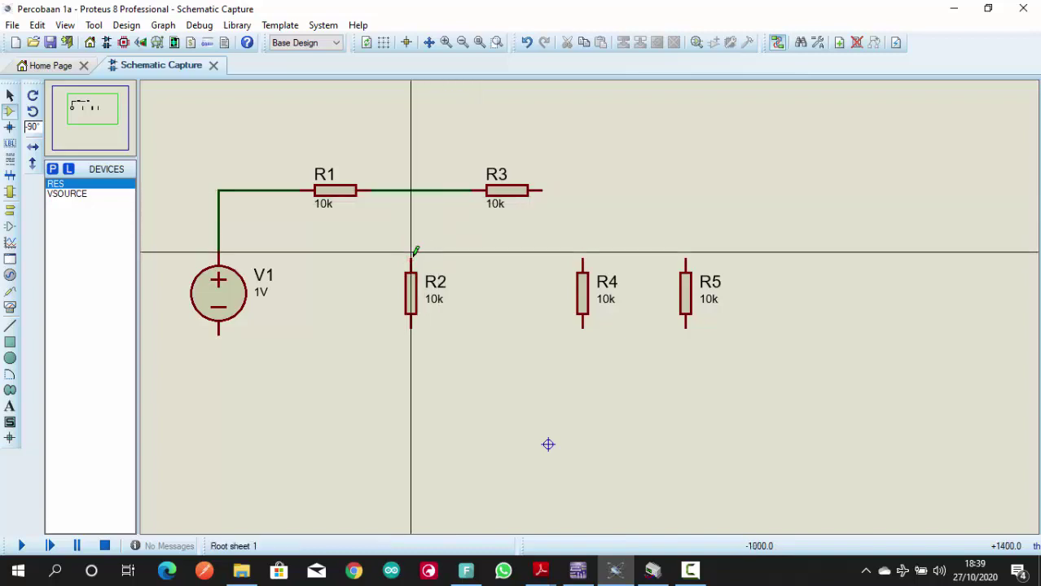
{"action": "left_click", "coordinate": [412, 254]}
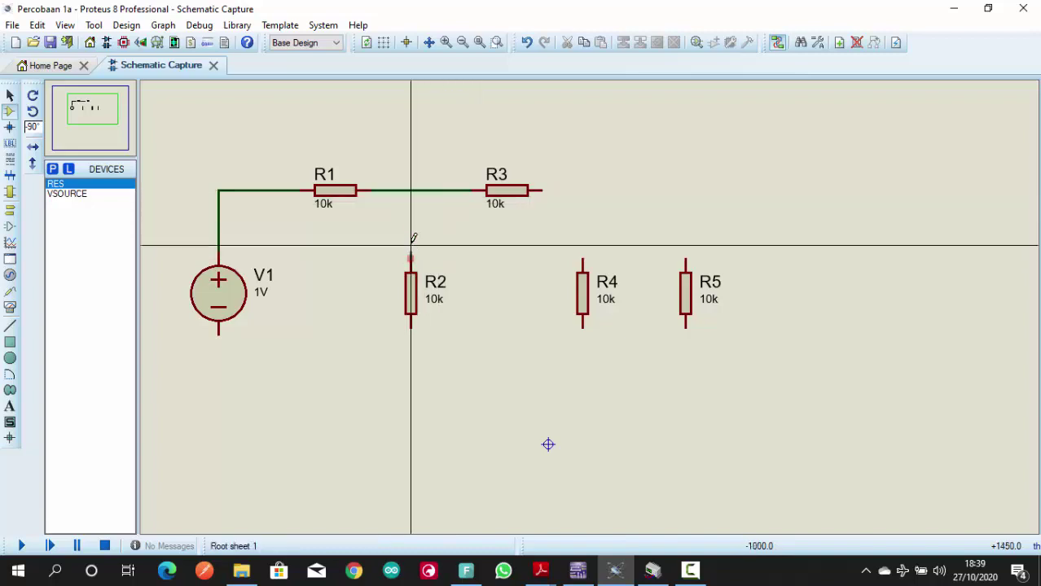
{"action": "left_click", "coordinate": [411, 190]}
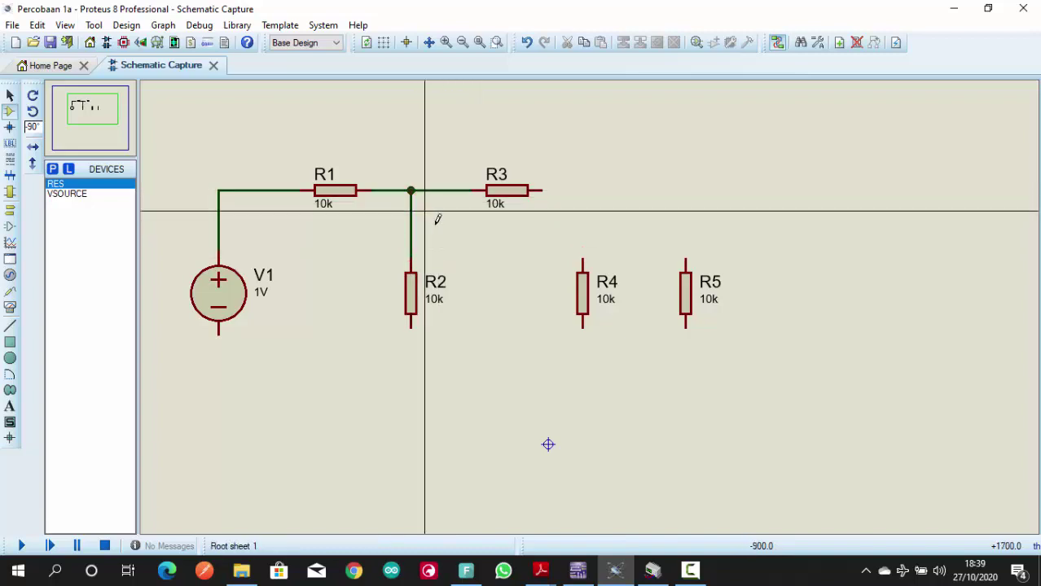
Step: Wire R3's right end to the top of R4 and connect the top of R5 to the wire corner above R4
{"action": "left_click", "coordinate": [542, 190]}
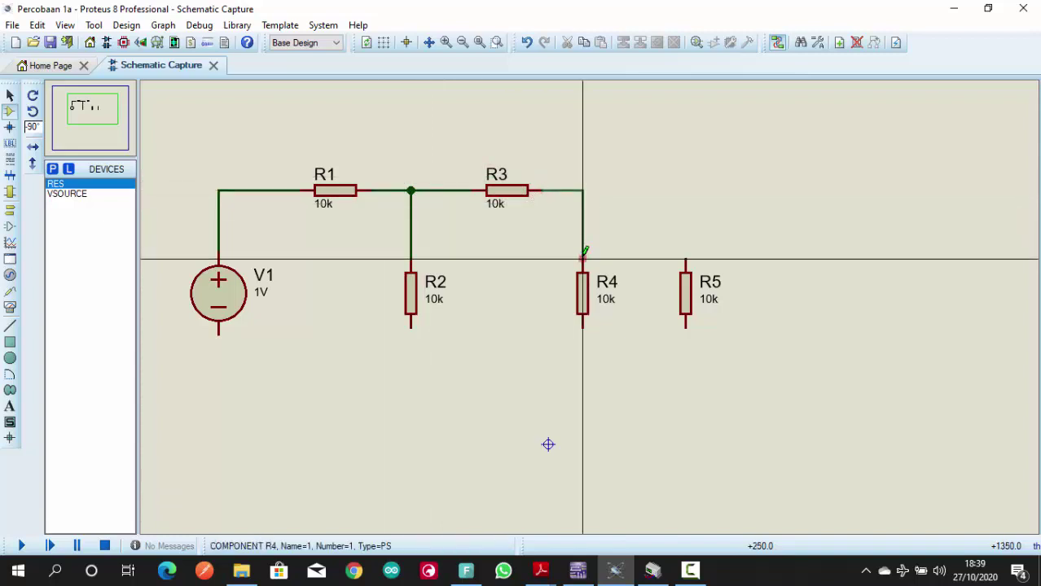
{"action": "left_click", "coordinate": [582, 258]}
{"action": "left_click", "coordinate": [685, 238]}
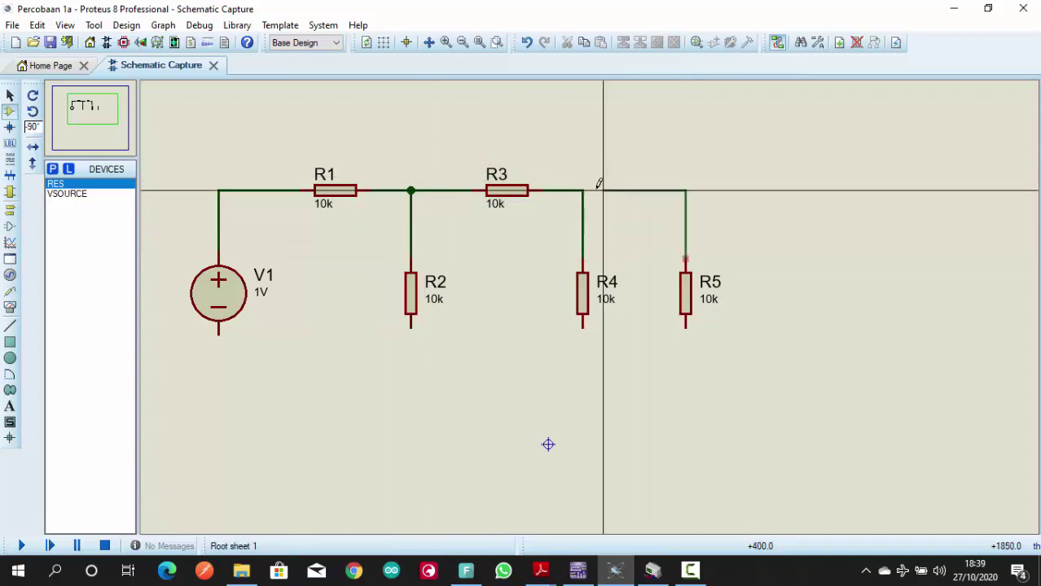
{"action": "left_click", "coordinate": [584, 190]}
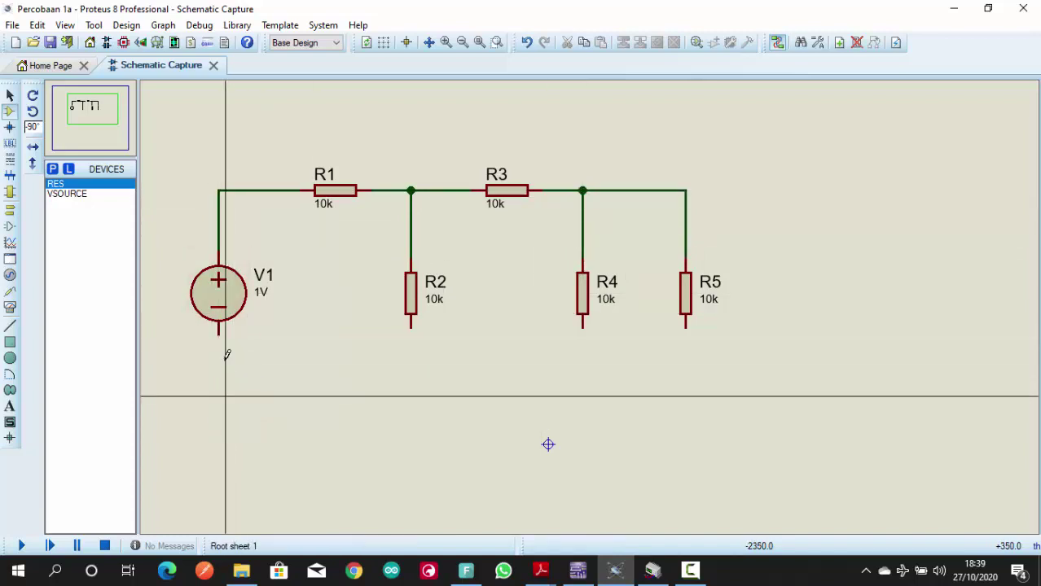
Step: Wire V1's negative terminal to the bottom of R2 and connect the bottom of R4 to the wire corner below R2
{"action": "left_click", "coordinate": [218, 334]}
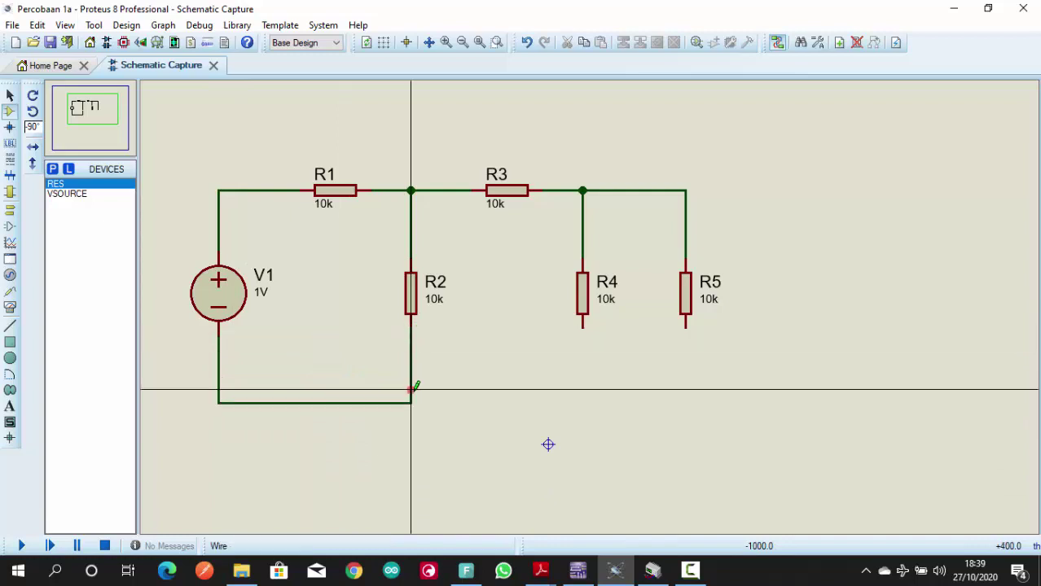
{"action": "left_click", "coordinate": [411, 326]}
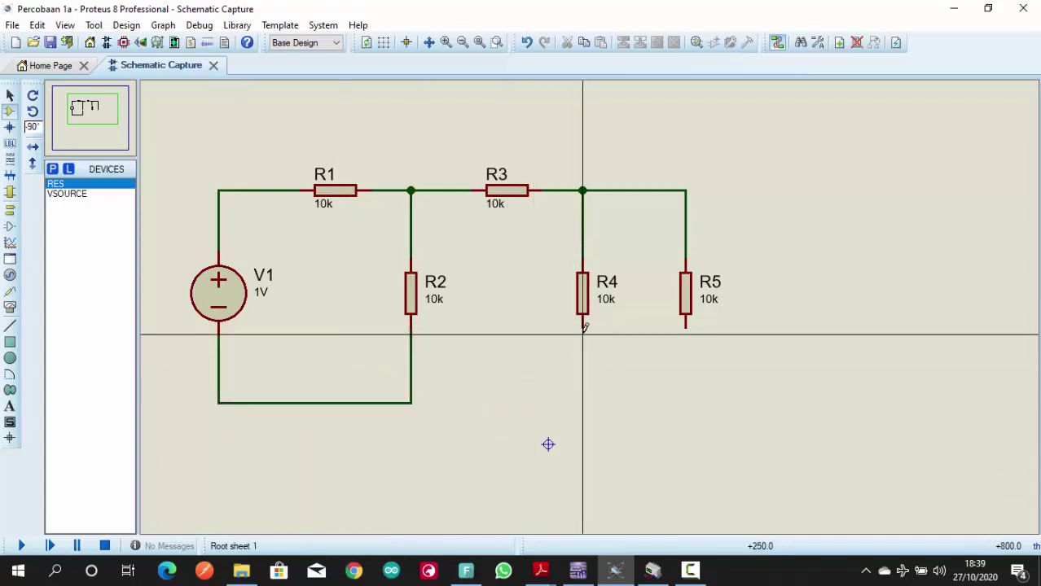
{"action": "left_click", "coordinate": [582, 326]}
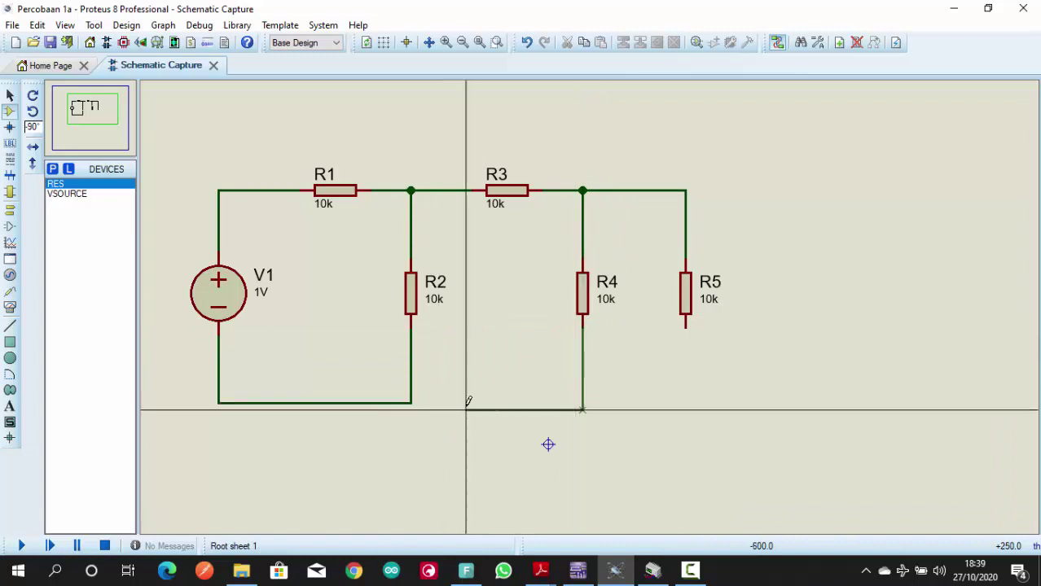
{"action": "left_click", "coordinate": [410, 403]}
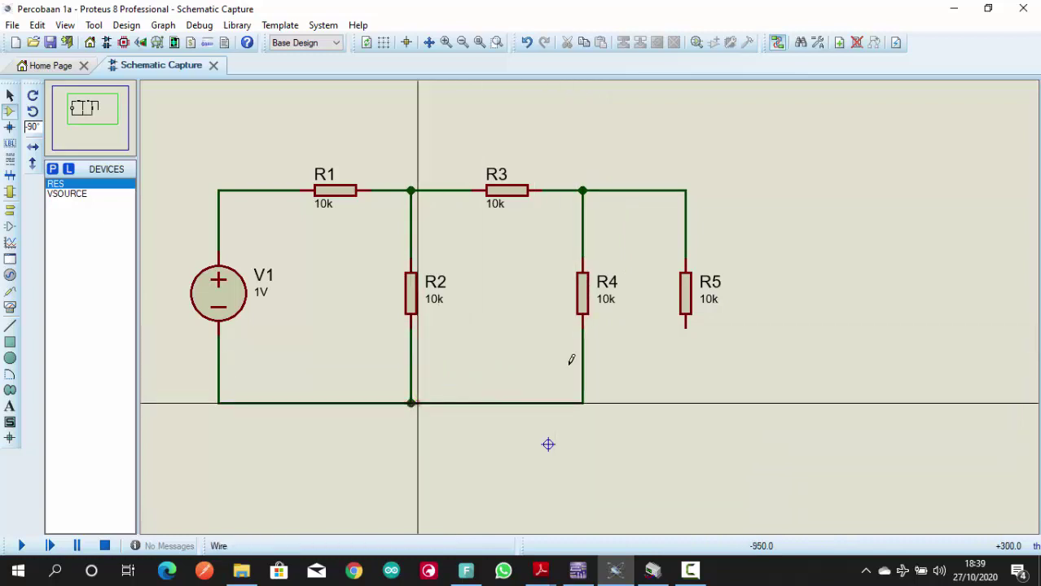
Step: Wire the bottom of R5 to the wire corner below R4 to close the circuit
{"action": "left_click", "coordinate": [685, 327]}
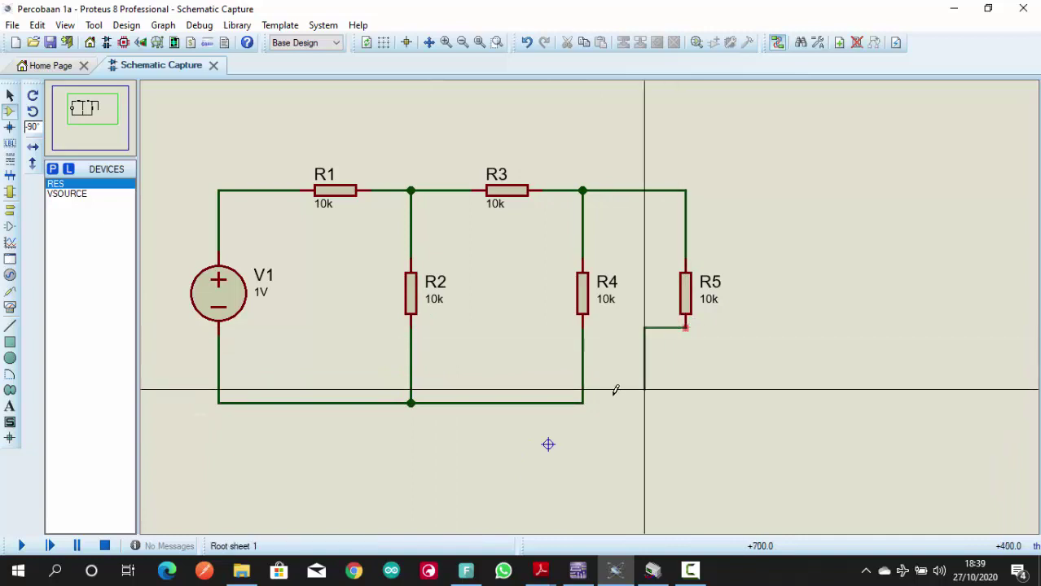
{"action": "left_click", "coordinate": [685, 402]}
{"action": "left_click", "coordinate": [584, 401]}
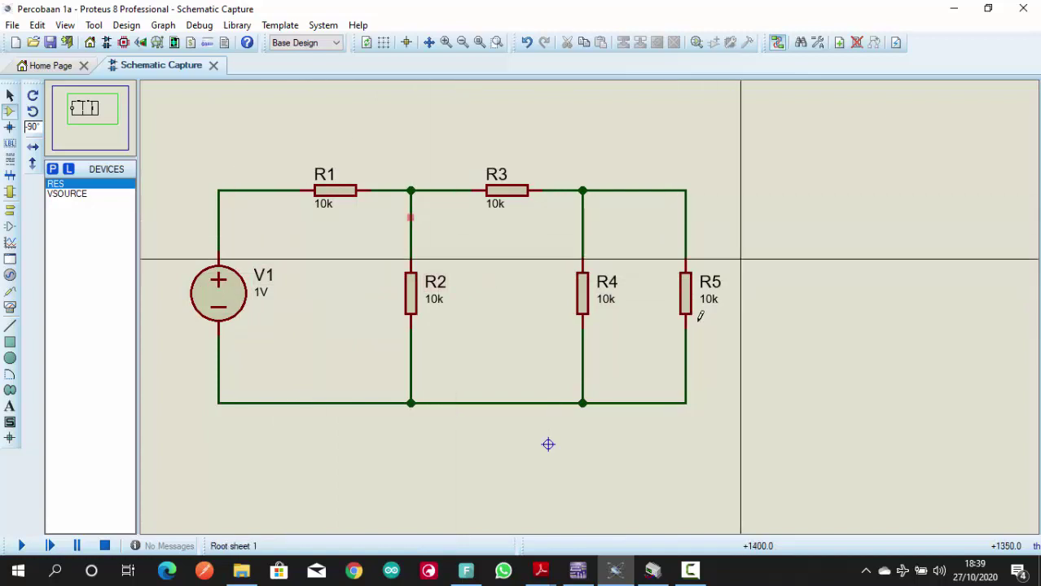
Step: Set the voltage of source V1 to 10V
{"action": "left_click", "coordinate": [232, 293]}
{"action": "double_click", "coordinate": [232, 293]}
{"action": "left_click", "coordinate": [445, 188]}
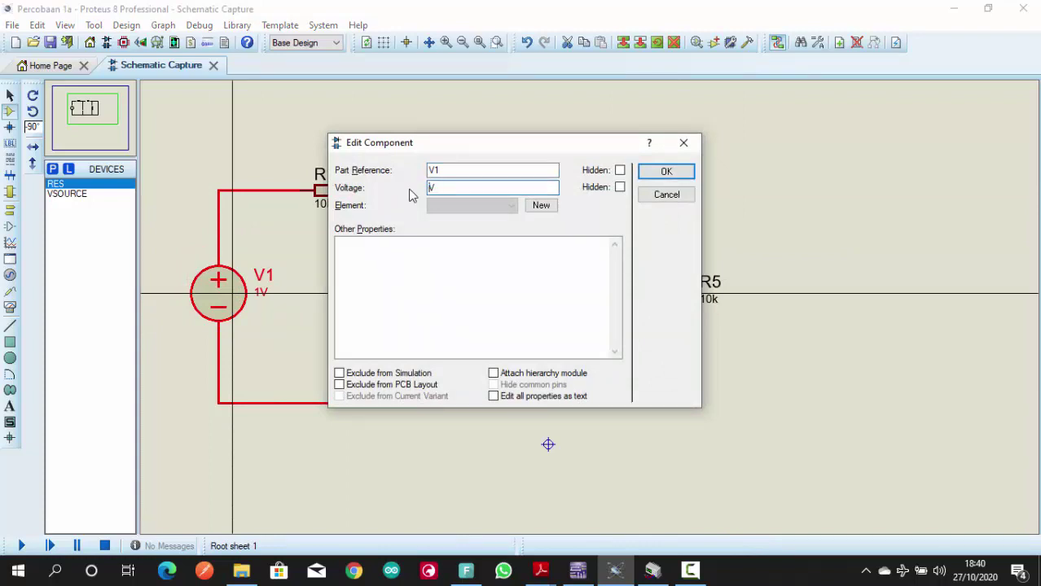
{"action": "type", "text": "0"}
{"action": "key", "text": "Return"}
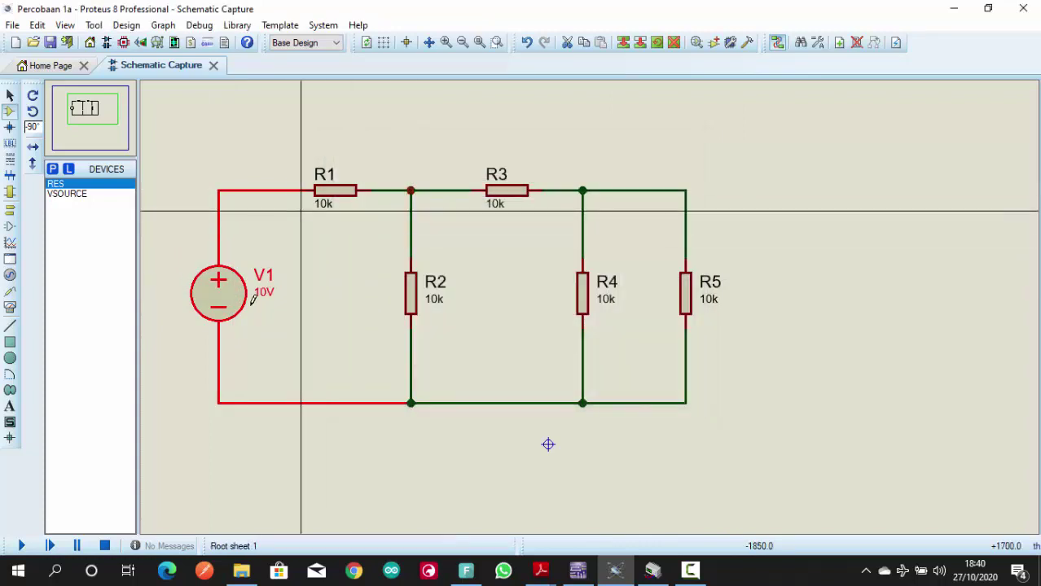
Step: Set the resistance of R1 to 1k
{"action": "double_click", "coordinate": [337, 194]}
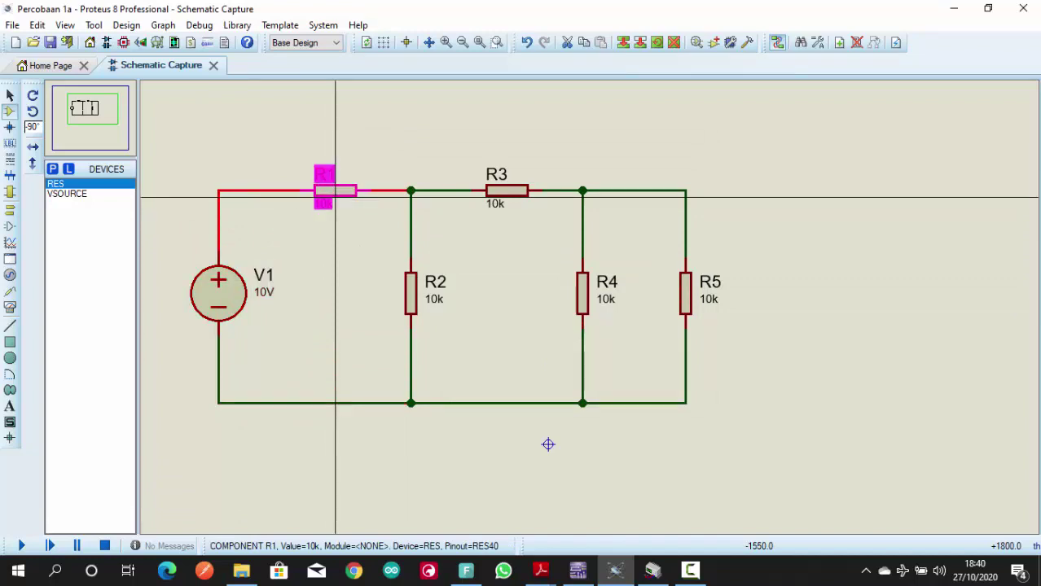
{"action": "left_click", "coordinate": [457, 184]}
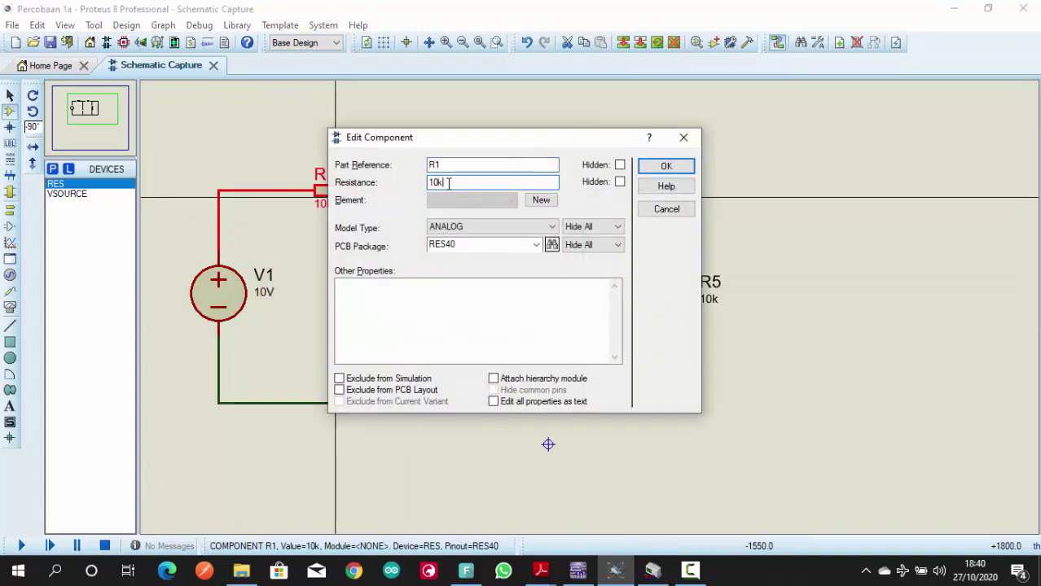
{"action": "key", "text": "Return"}
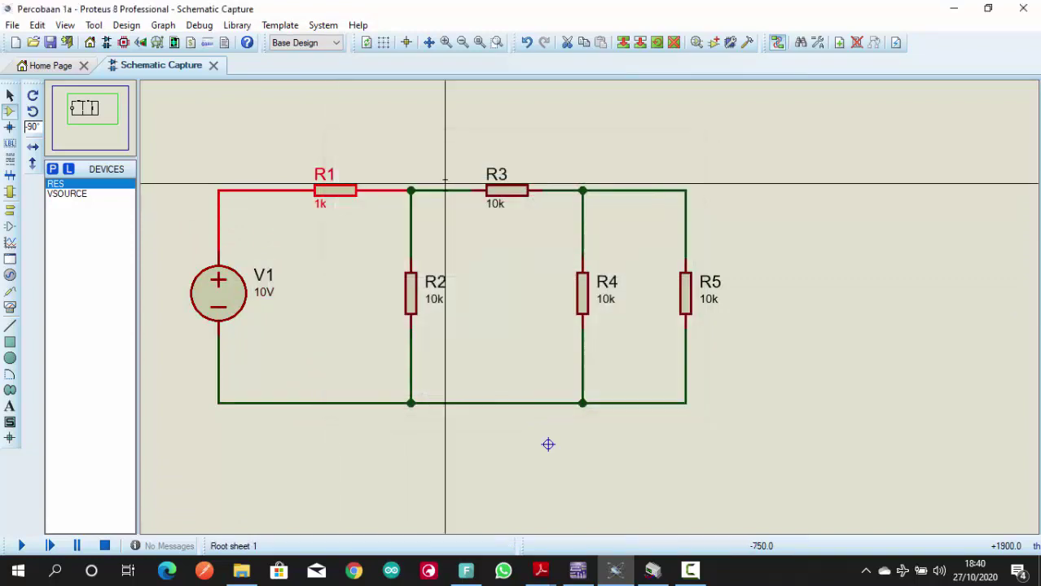
Step: Set the value of resistor R2 to 2k
{"action": "double_click", "coordinate": [436, 302]}
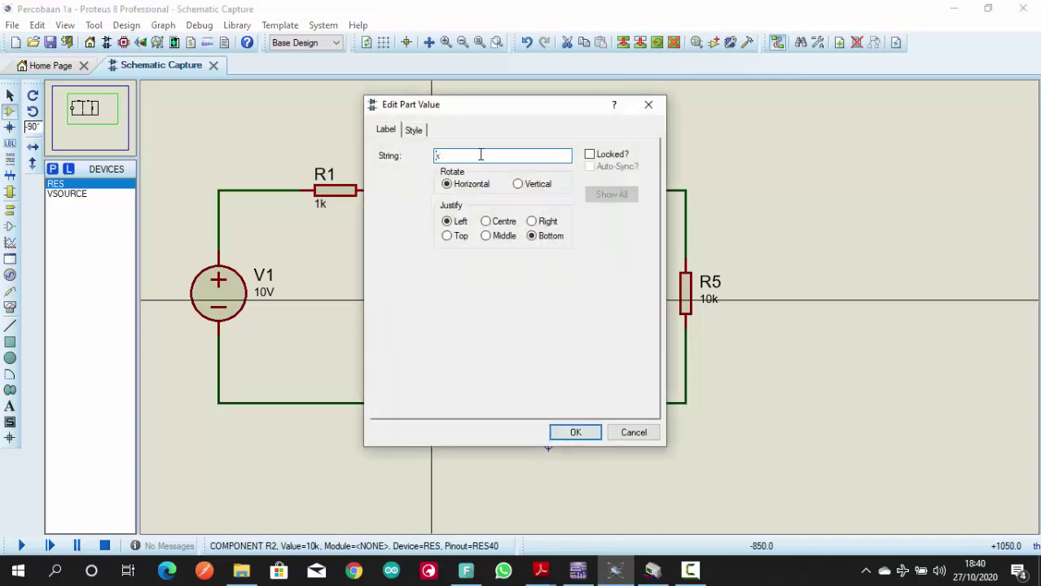
{"action": "type", "text": "2k"}
{"action": "key", "text": "Return"}
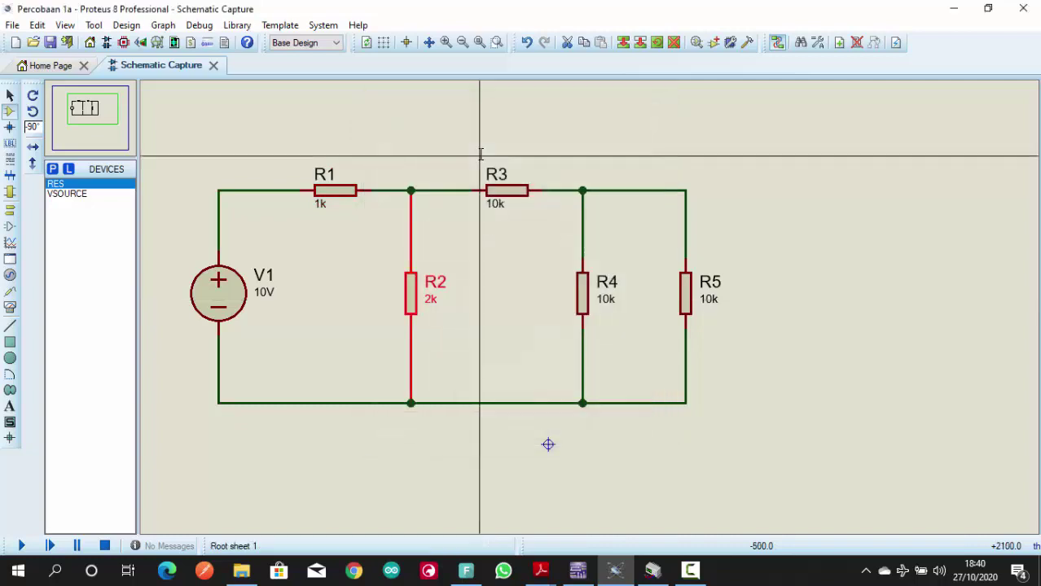
Step: Set the value of resistor R3 to 4.7k
{"action": "double_click", "coordinate": [495, 202]}
{"action": "left_click", "coordinate": [468, 157]}
{"action": "type", "text": "4.7k"}
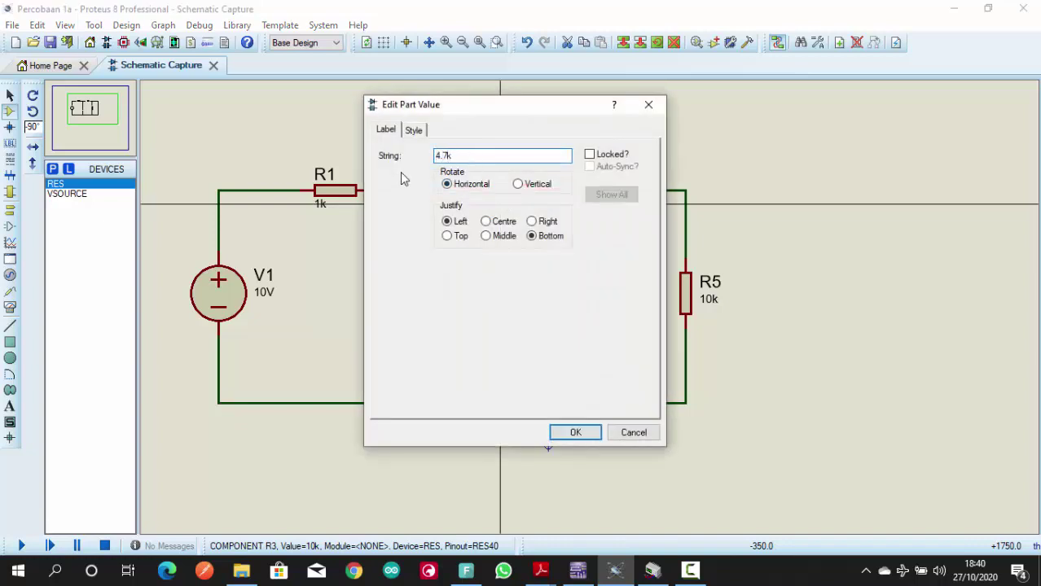
{"action": "key", "text": "Return"}
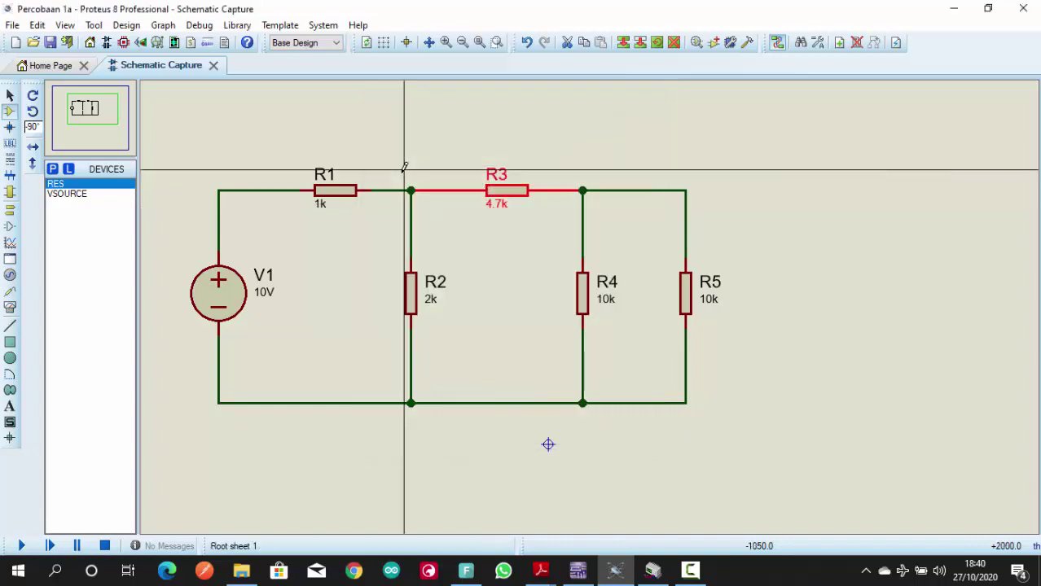
Step: Set the value of resistor R4 to 2.2k and the value of resistor R5 to 5k
{"action": "double_click", "coordinate": [604, 299]}
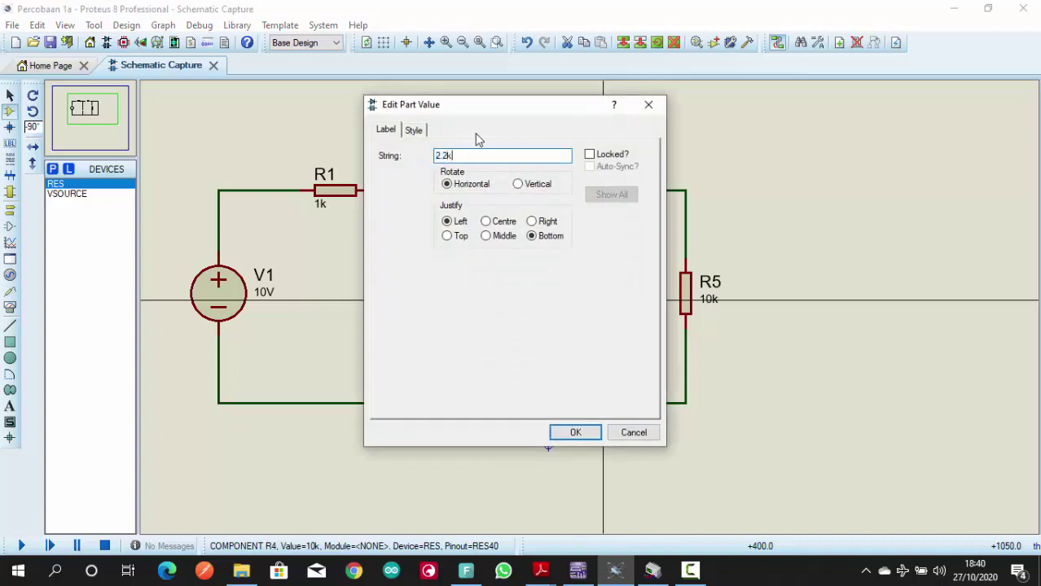
{"action": "key", "text": "Return"}
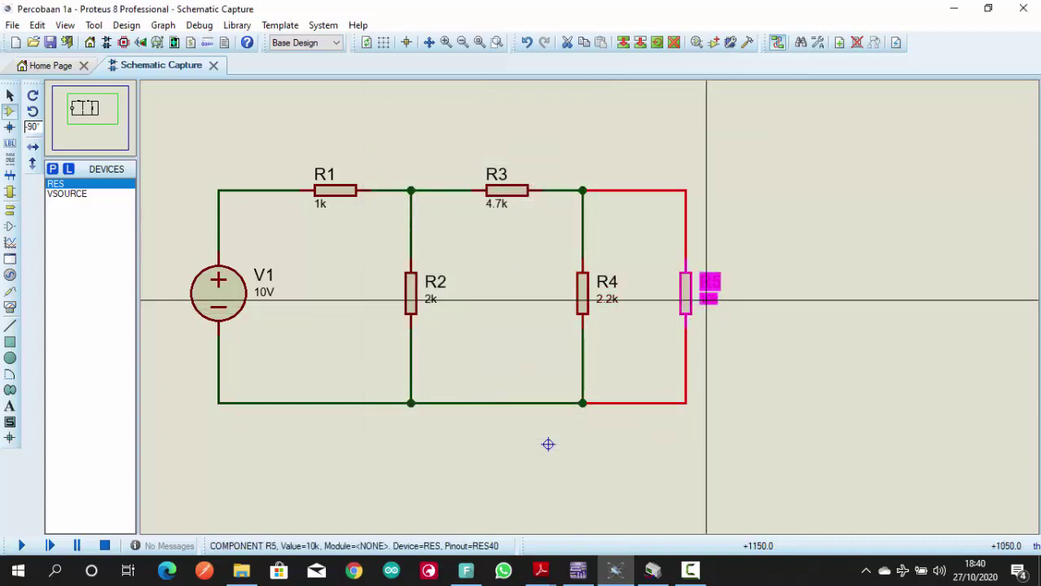
{"action": "double_click", "coordinate": [709, 299]}
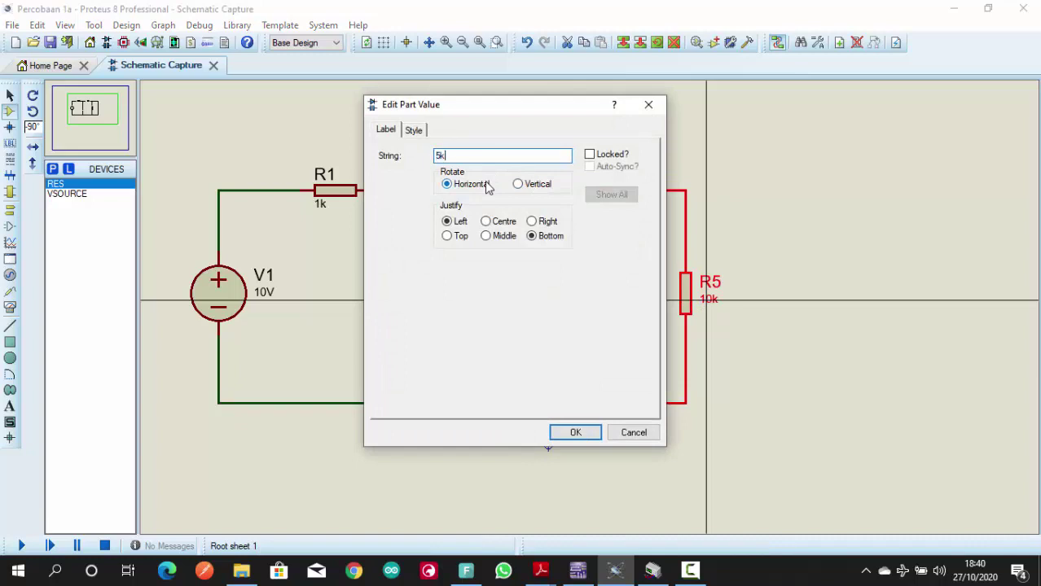
{"action": "key", "text": "Return"}
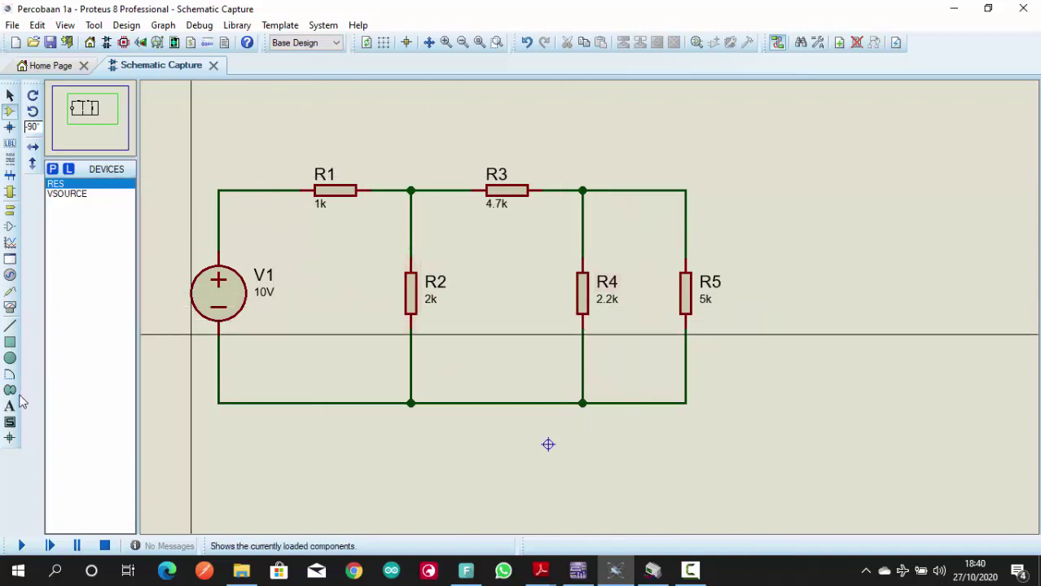
Step: Place a DC voltmeter above R1, rotated so its positive terminal faces the V1 side and its negative terminal faces R3
{"action": "left_click", "coordinate": [11, 310]}
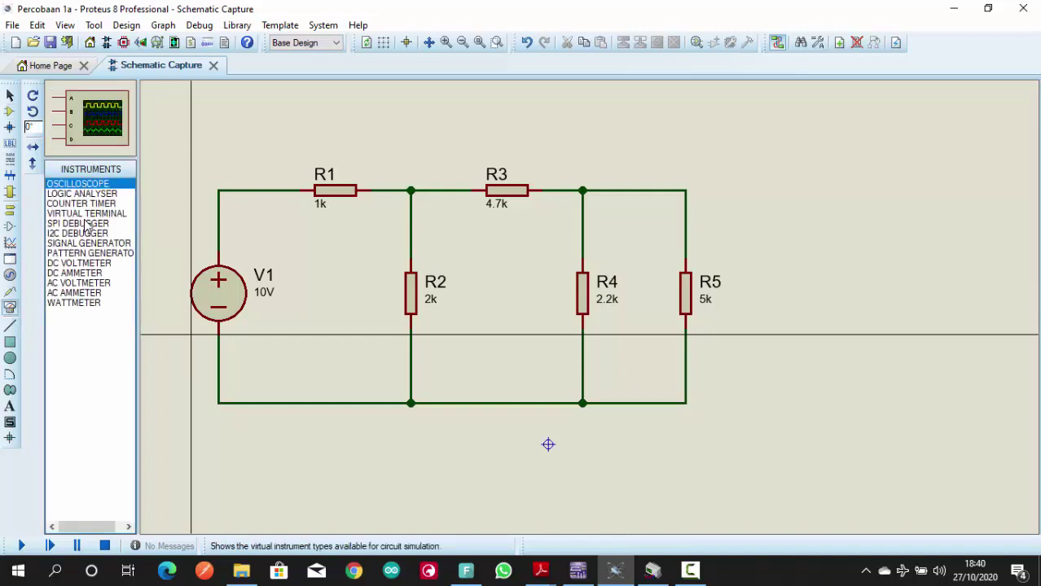
{"action": "left_click", "coordinate": [91, 194]}
{"action": "left_click", "coordinate": [95, 185]}
{"action": "left_click", "coordinate": [104, 264]}
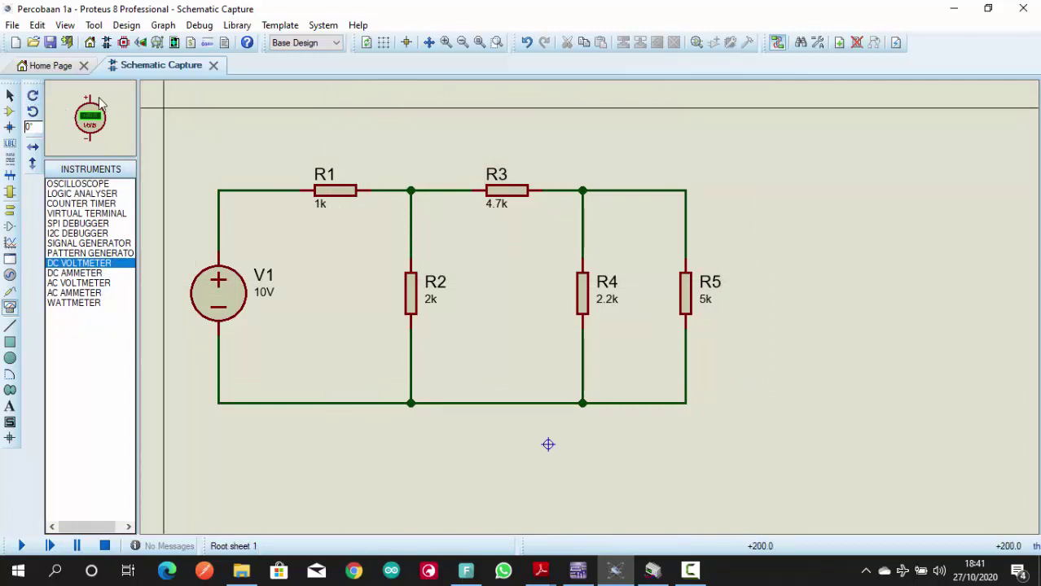
{"action": "left_click", "coordinate": [33, 97]}
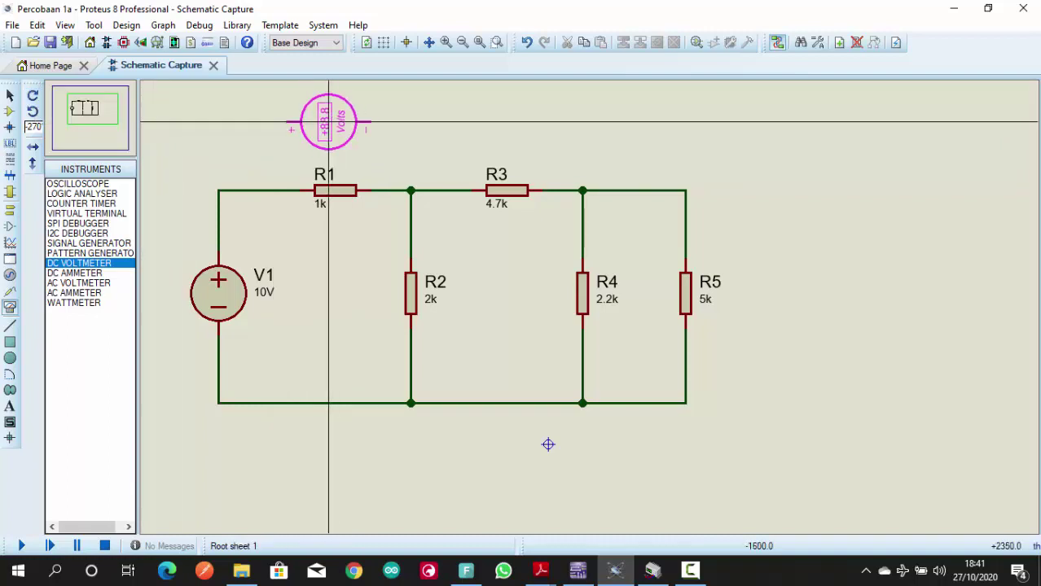
{"action": "left_click", "coordinate": [328, 122]}
Step: Wire the voltmeter in parallel with R1, from the corner above V1 to the node joining R1, R2 and R3
{"action": "left_click", "coordinate": [286, 122]}
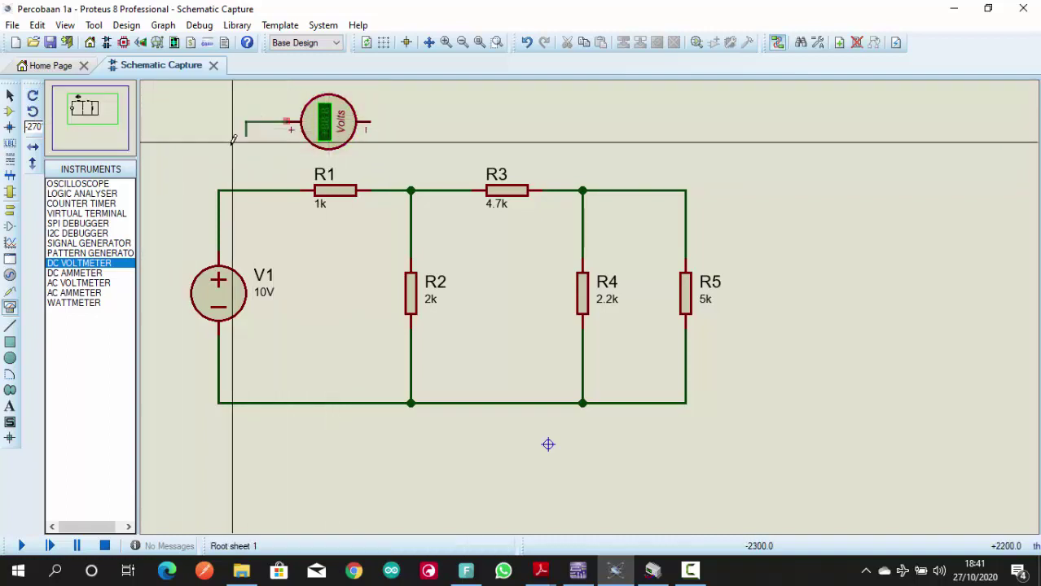
{"action": "left_click", "coordinate": [218, 191]}
{"action": "left_click", "coordinate": [377, 123]}
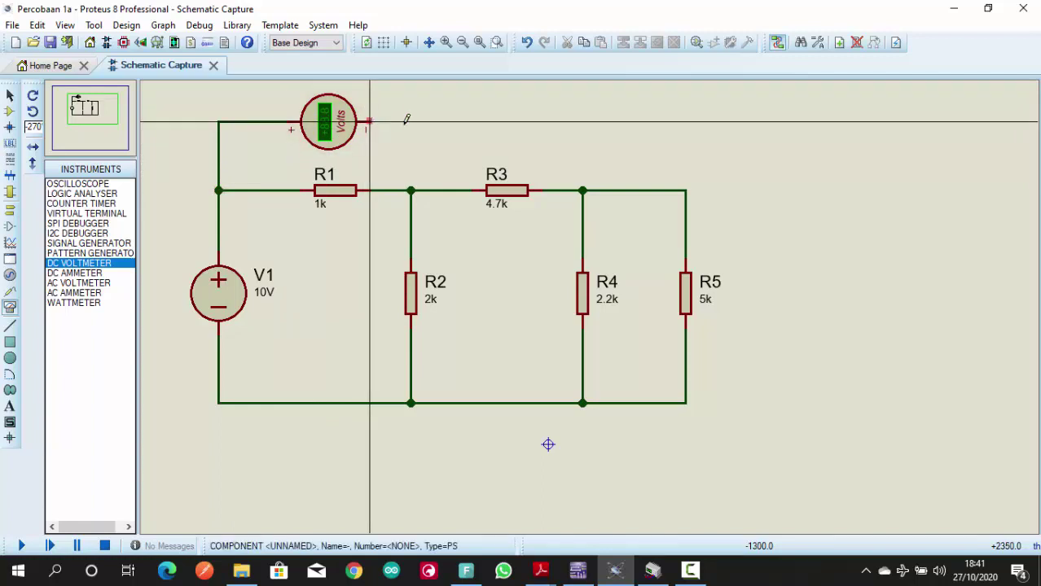
{"action": "left_click", "coordinate": [411, 191]}
Step: Shift the voltmeter slightly toward the V1 side so it sits centred between its two wires above R1
{"action": "scroll", "coordinate": [592, 297], "scroll_direction": "down", "scroll_amount": 2}
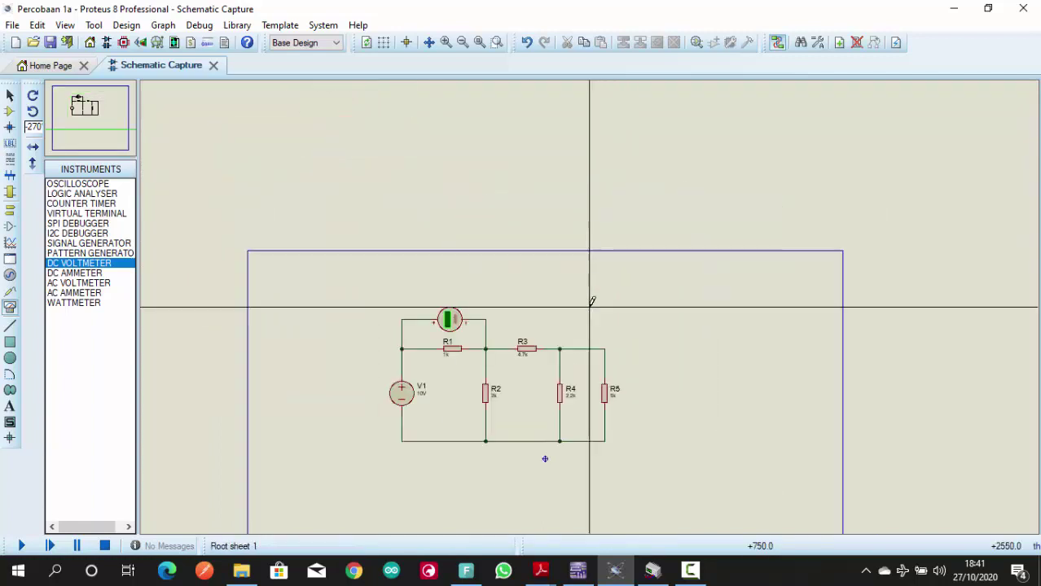
{"action": "scroll", "coordinate": [588, 290], "scroll_direction": "up", "scroll_amount": 1}
{"action": "scroll", "coordinate": [562, 244], "scroll_direction": "down", "scroll_amount": 2}
{"action": "scroll", "coordinate": [533, 213], "scroll_direction": "up", "scroll_amount": 1}
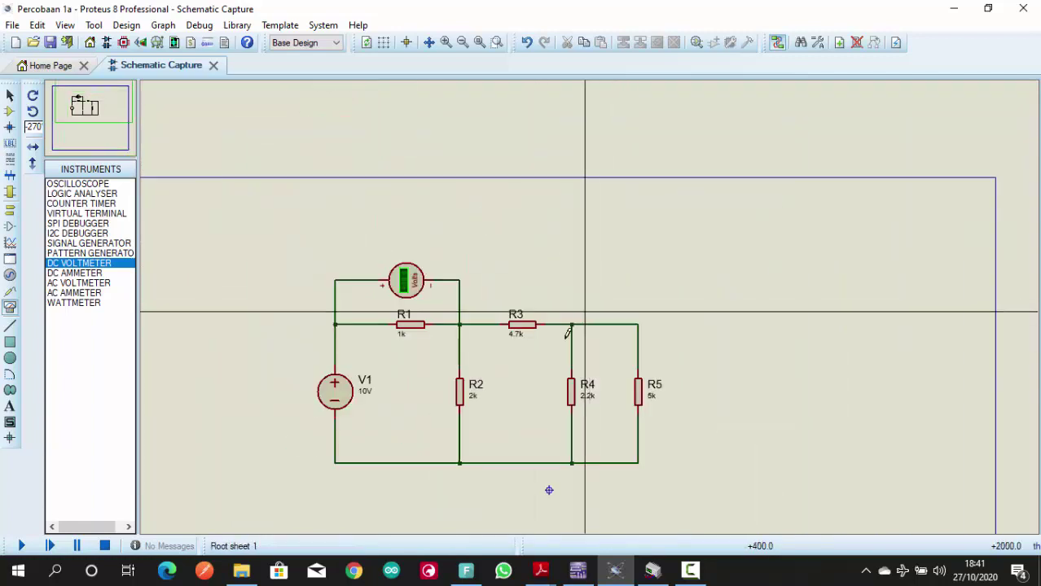
{"action": "left_click", "coordinate": [410, 286]}
{"action": "left_click_drag", "start_coordinate": [411, 286], "coordinate": [402, 285]}
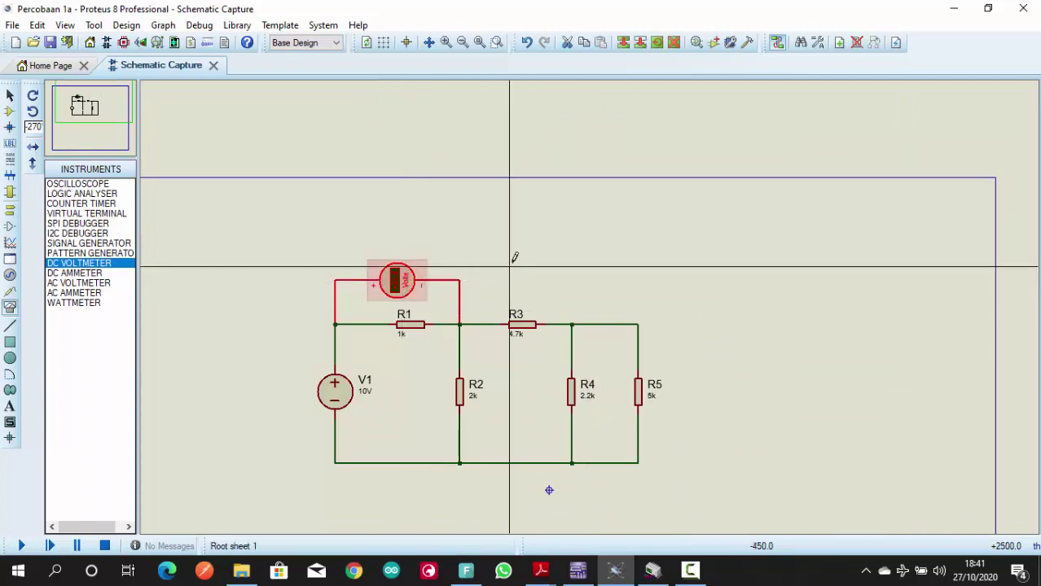
{"action": "left_click", "coordinate": [615, 290]}
{"action": "scroll", "coordinate": [652, 376], "scroll_direction": "up", "scroll_amount": 1}
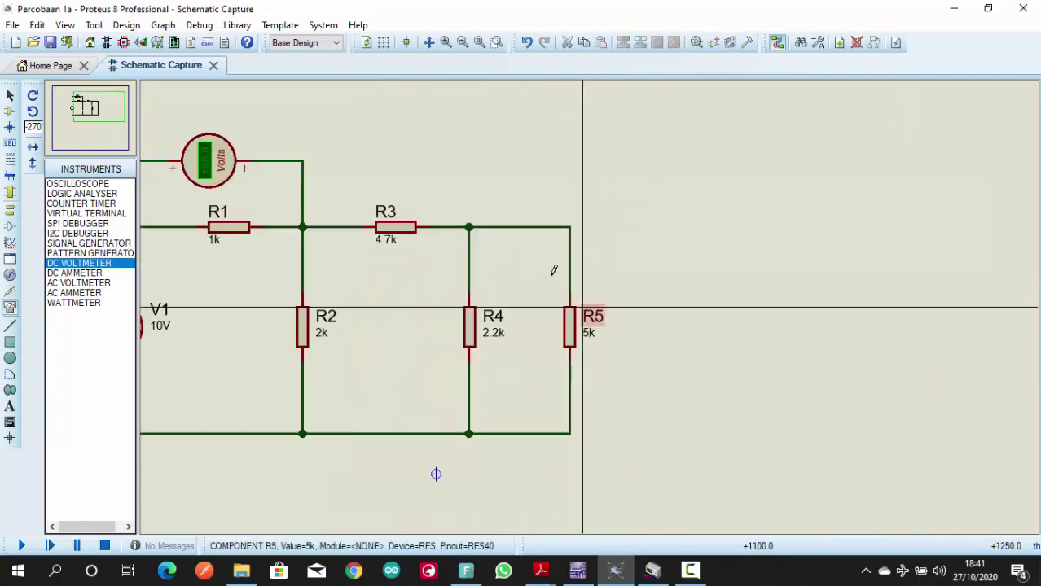
{"action": "left_click", "coordinate": [530, 226]}
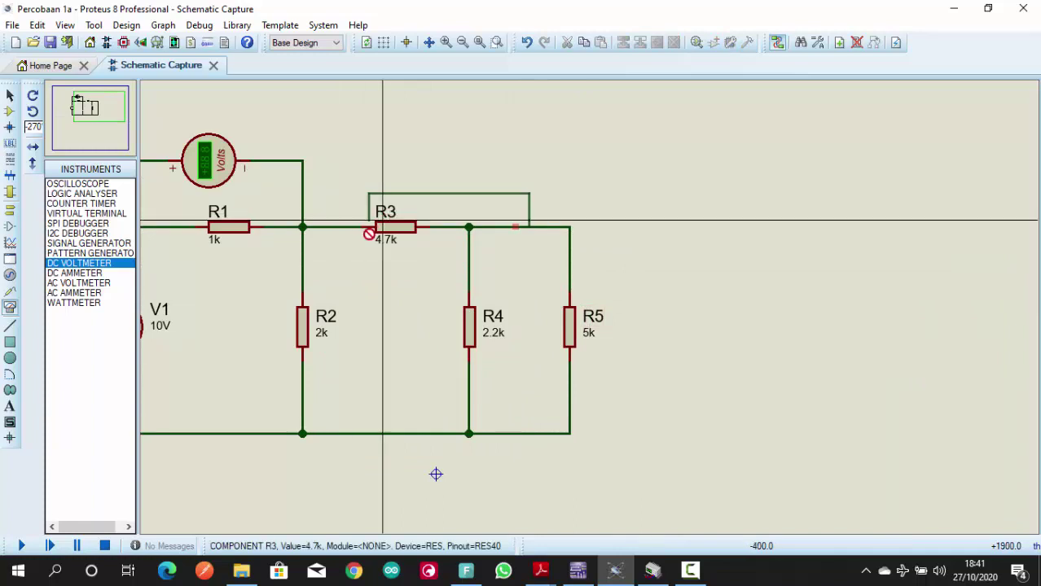
{"action": "key", "text": "Escape"}
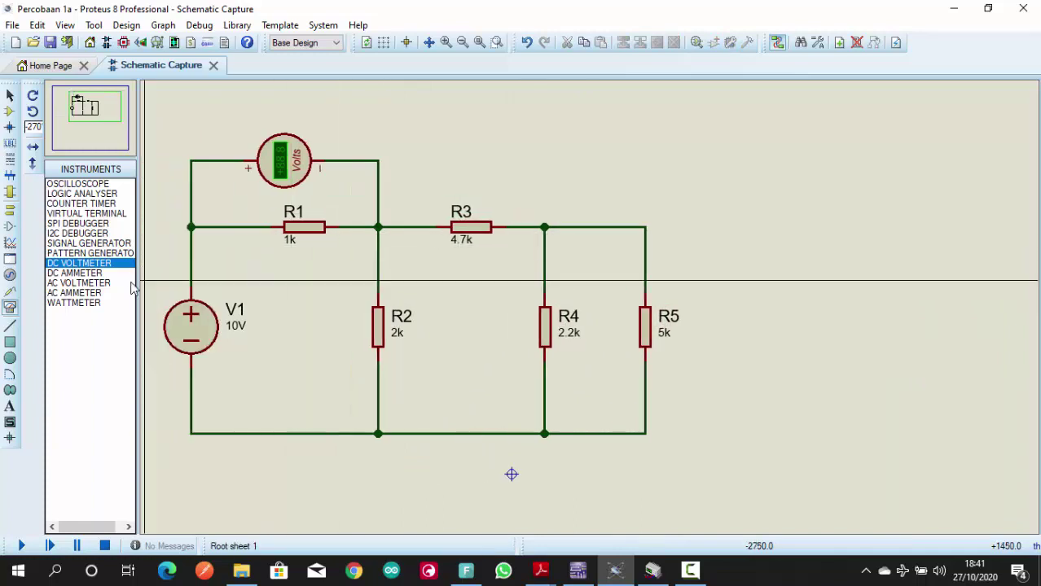
Step: Delete the wire connecting the R3–R4 node to the upper end of R5
{"action": "left_click", "coordinate": [67, 274]}
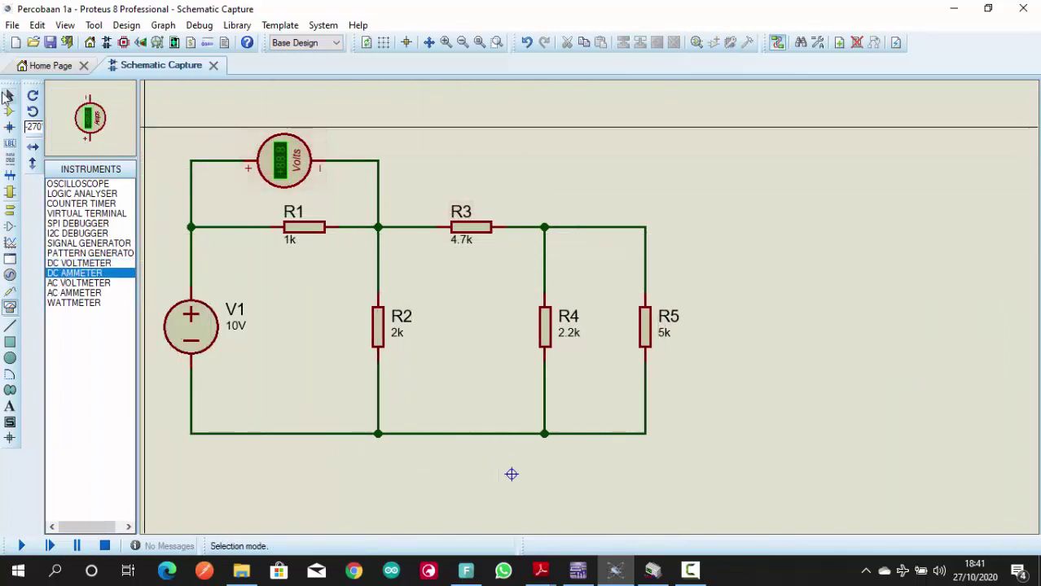
{"action": "left_click", "coordinate": [8, 96]}
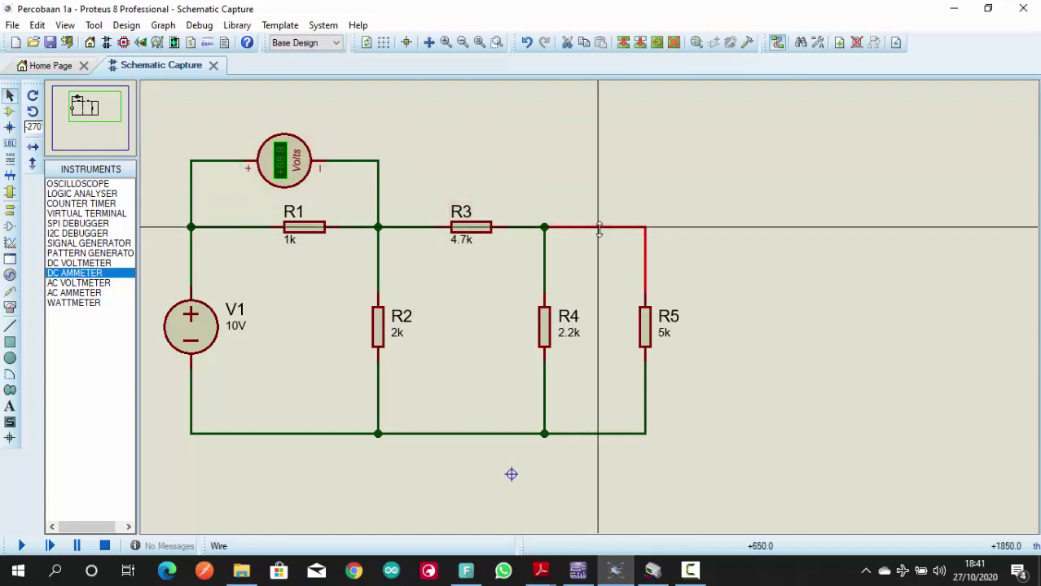
{"action": "key", "text": "Delete"}
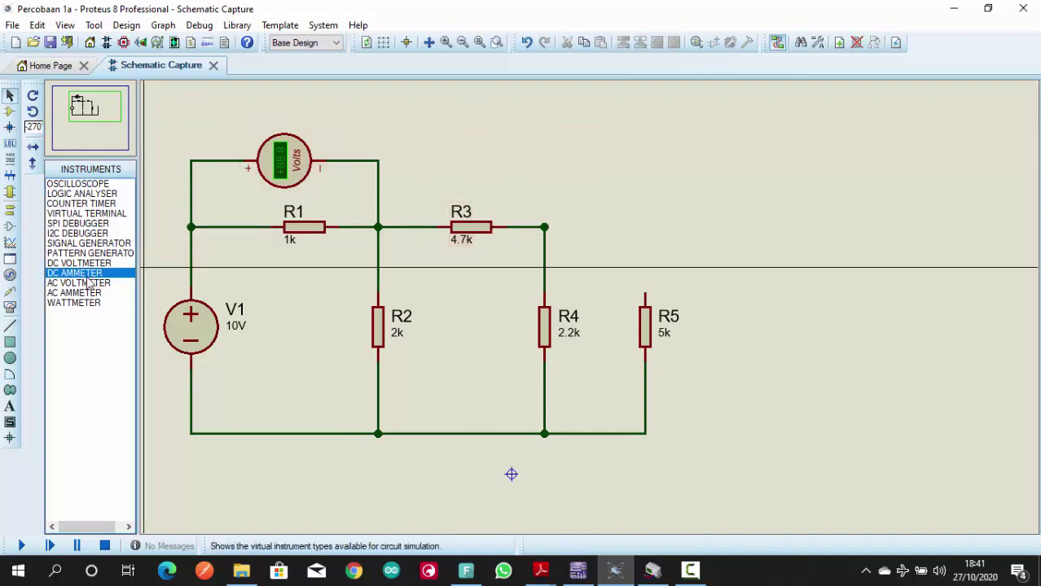
Step: Place a horizontal DC ammeter in the gap between the R3–R4 node and R5, with its positive terminal facing R3
{"action": "left_click", "coordinate": [32, 113]}
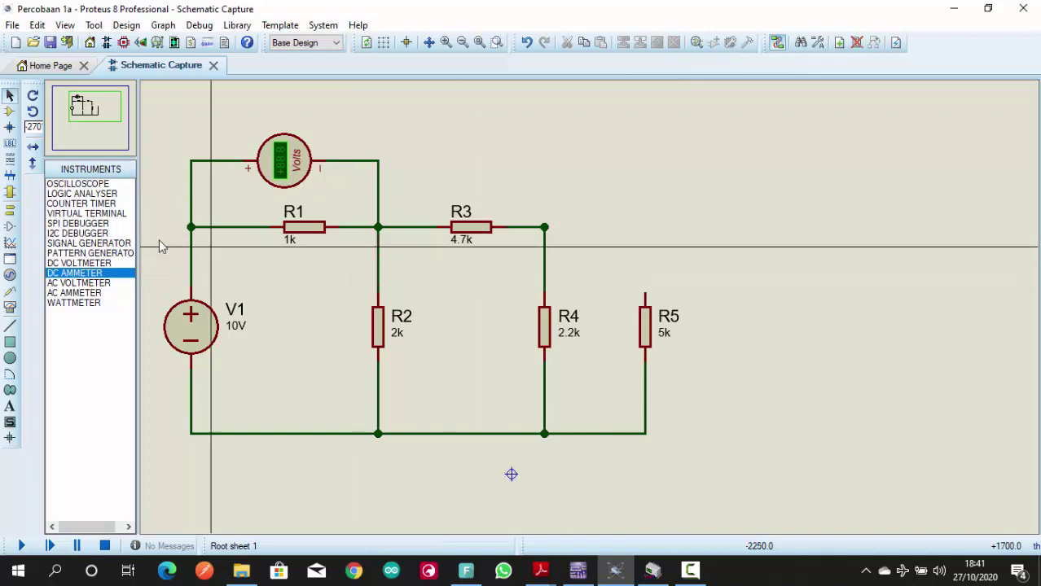
{"action": "left_click", "coordinate": [92, 284]}
{"action": "left_click", "coordinate": [108, 274]}
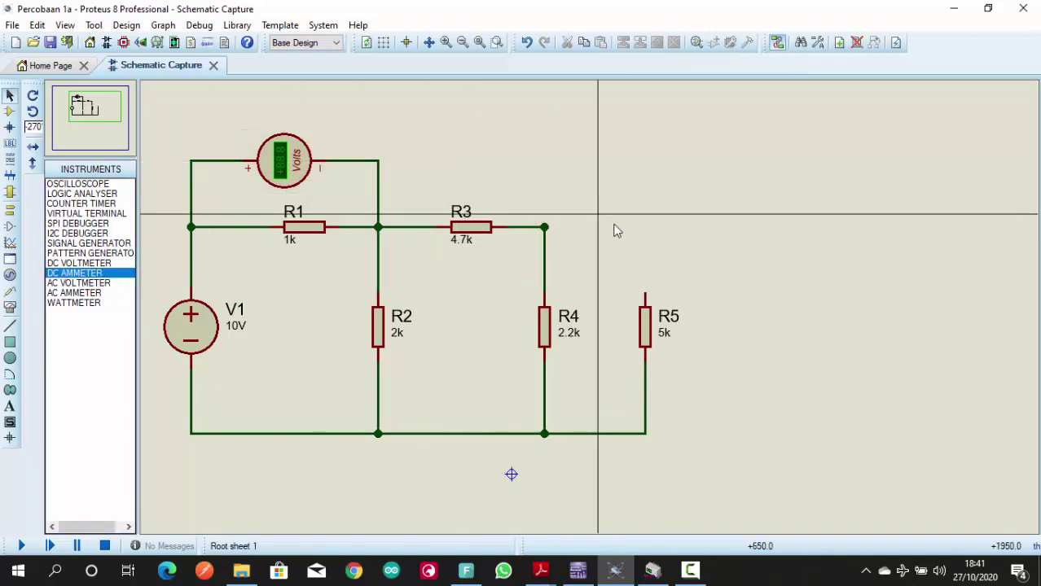
{"action": "left_click", "coordinate": [15, 306]}
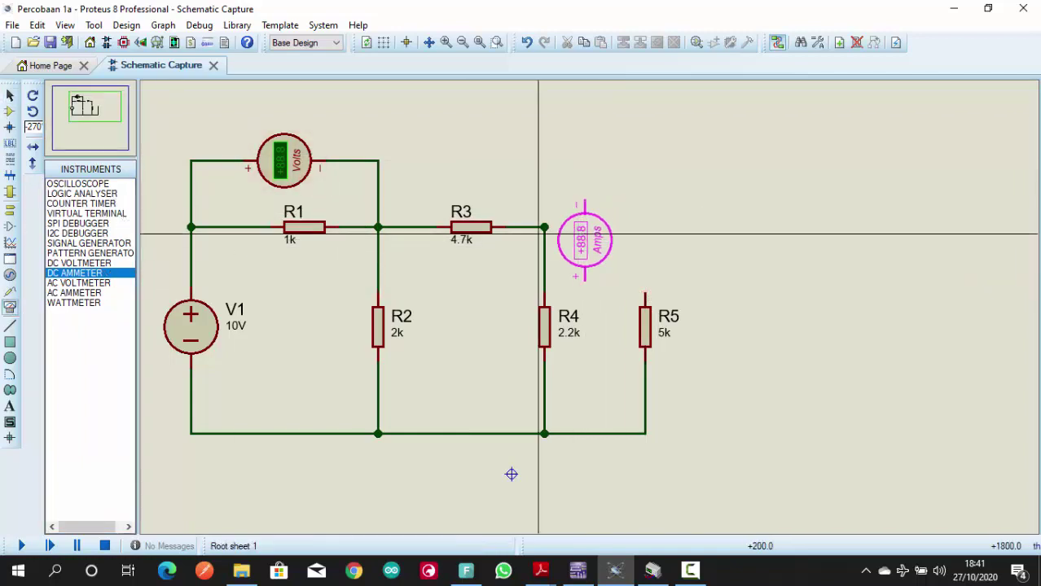
{"action": "left_click", "coordinate": [31, 97]}
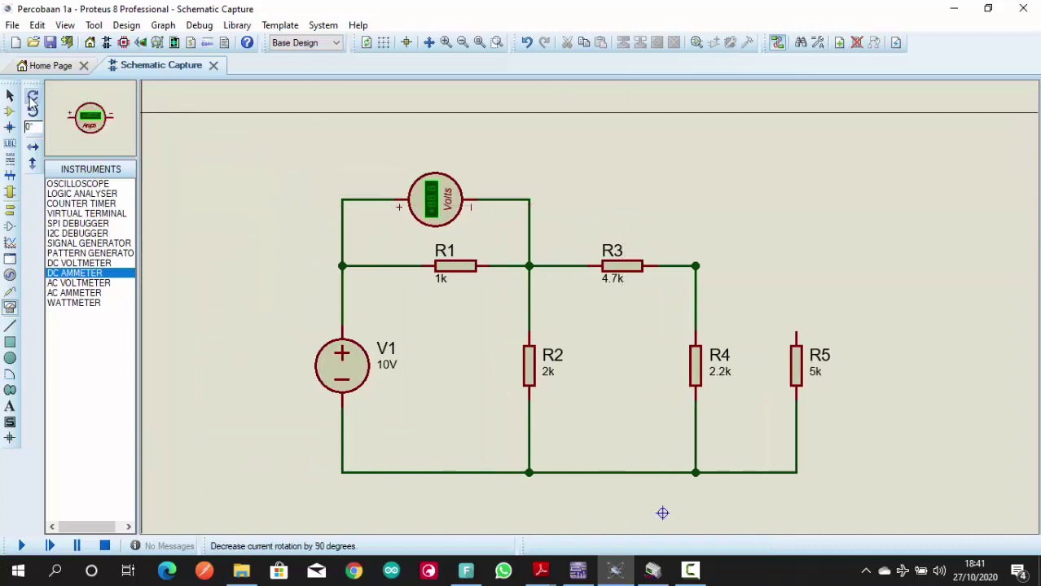
{"action": "left_click", "coordinate": [763, 265]}
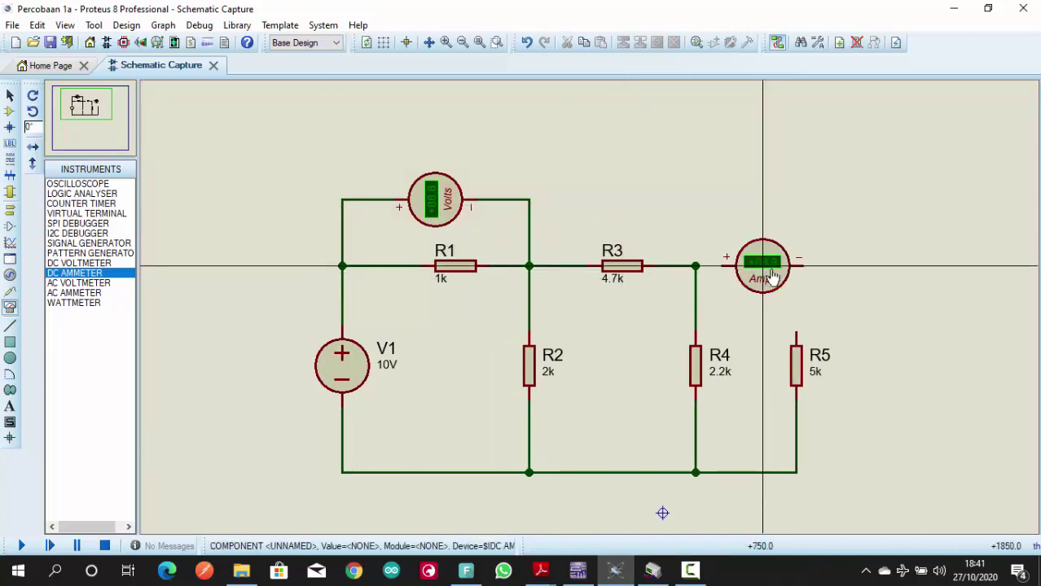
{"action": "left_click_drag", "start_coordinate": [762, 266], "coordinate": [748, 265]}
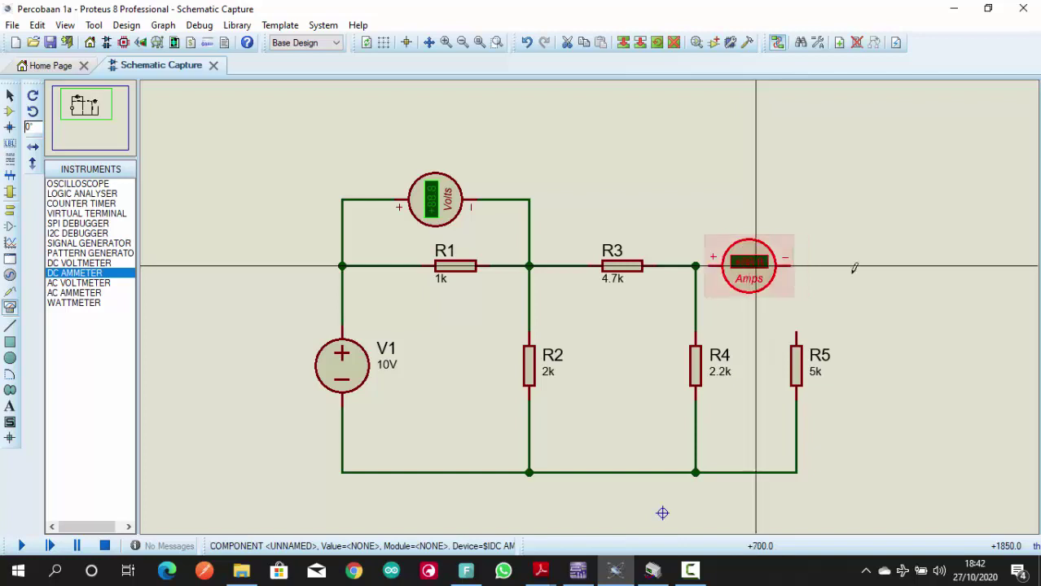
{"action": "left_click", "coordinate": [854, 267]}
Step: Wire the ammeter in series, its negative terminal to the upper end of R5 and its positive terminal to the R3–R4 node
{"action": "left_click", "coordinate": [797, 332]}
{"action": "left_click", "coordinate": [794, 265]}
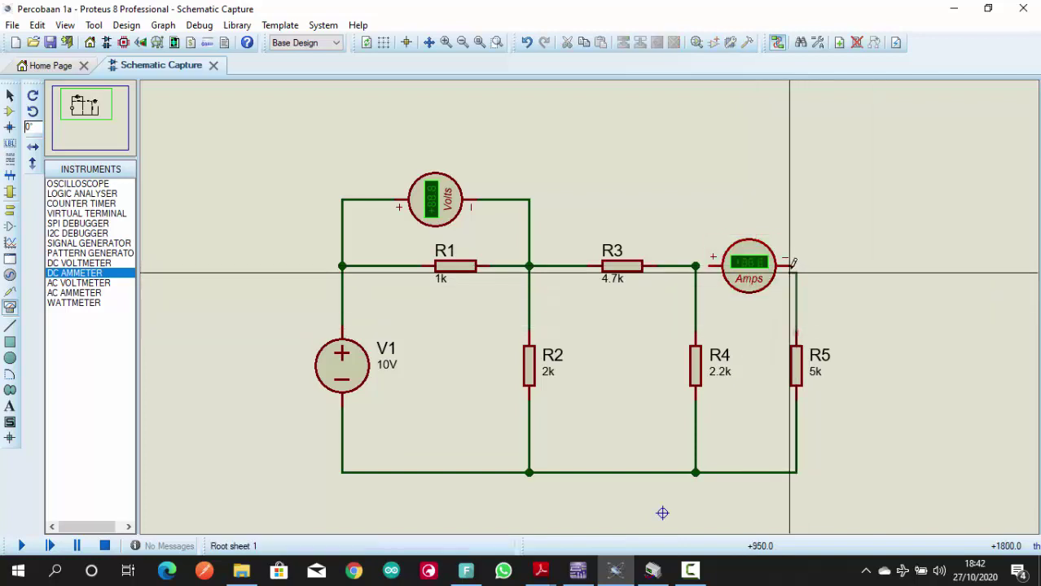
{"action": "left_click", "coordinate": [706, 264]}
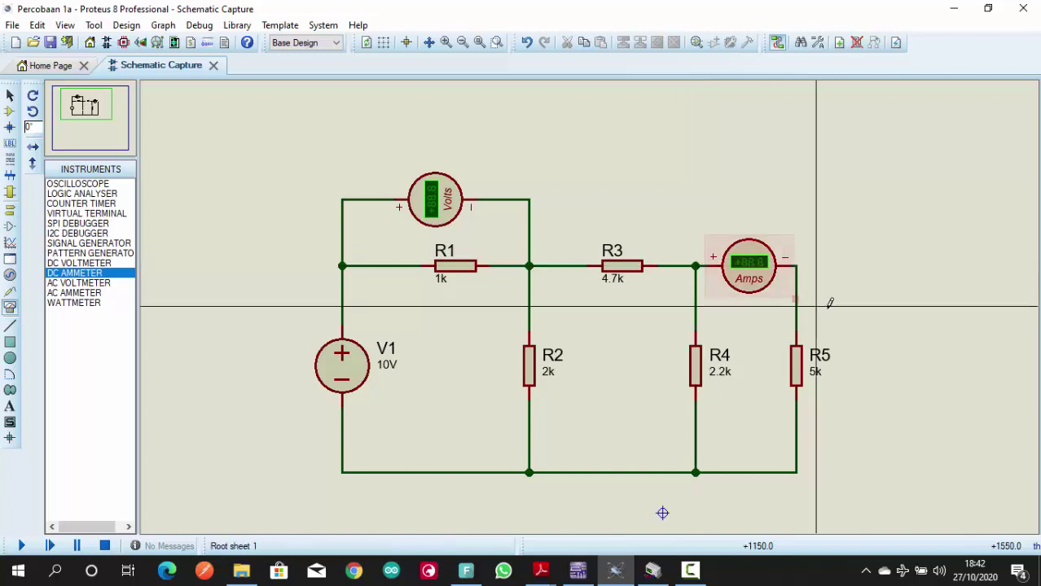
Step: Review the voltmeter's display range options and keep the range on Volts
{"action": "left_click", "coordinate": [440, 195]}
{"action": "left_click", "coordinate": [442, 193]}
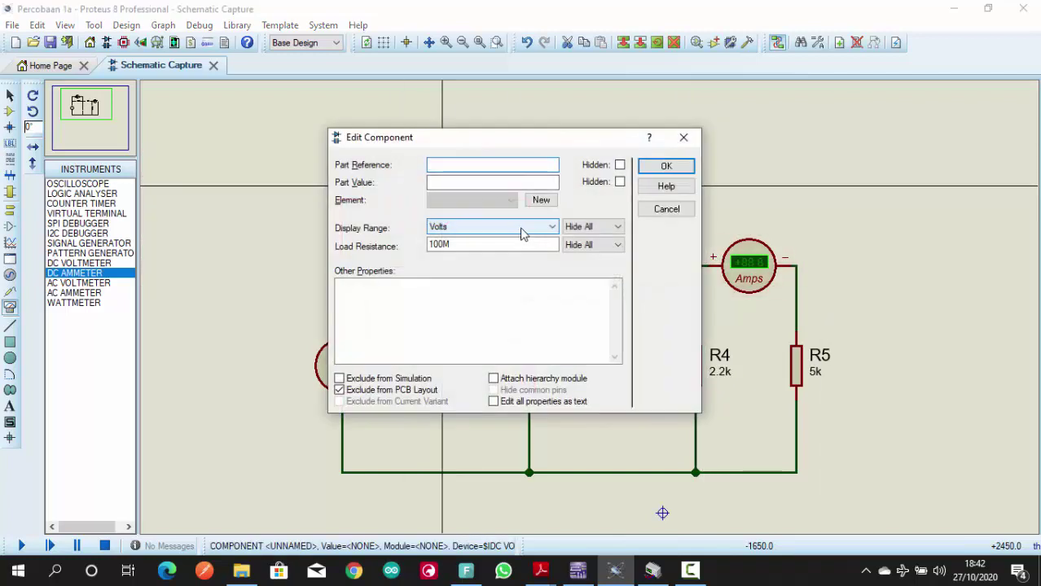
{"action": "left_click", "coordinate": [521, 232]}
{"action": "key", "text": "Up"}
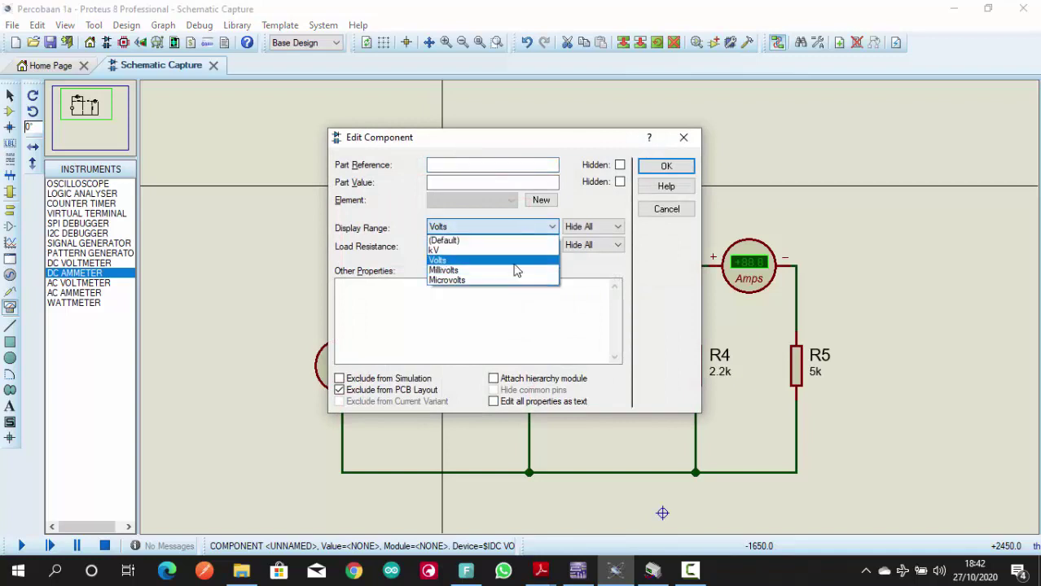
{"action": "key", "text": "Return"}
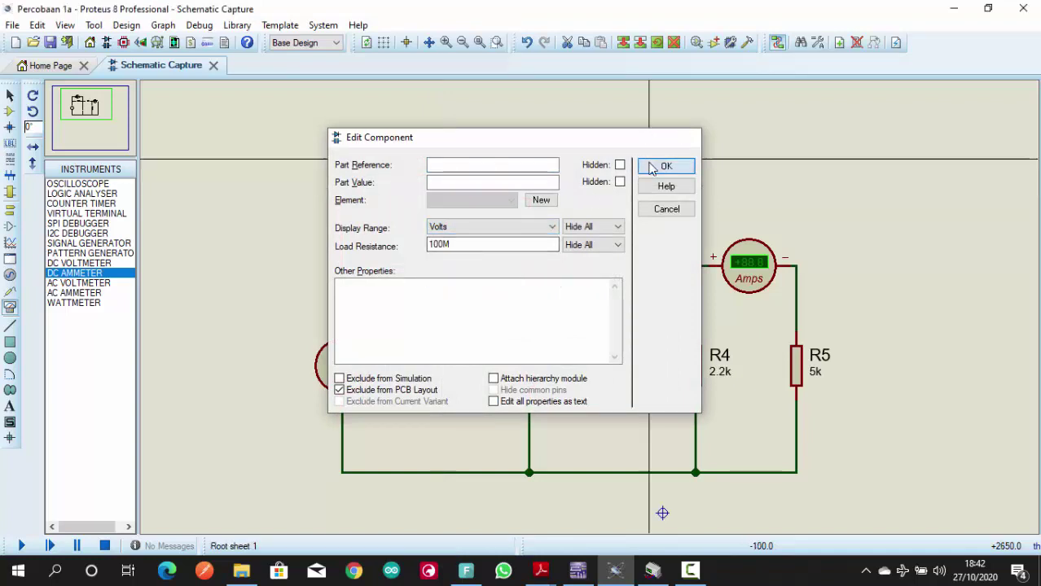
{"action": "left_click", "coordinate": [666, 167]}
Step: Set the ammeter's display range to Milliamps
{"action": "double_click", "coordinate": [747, 281]}
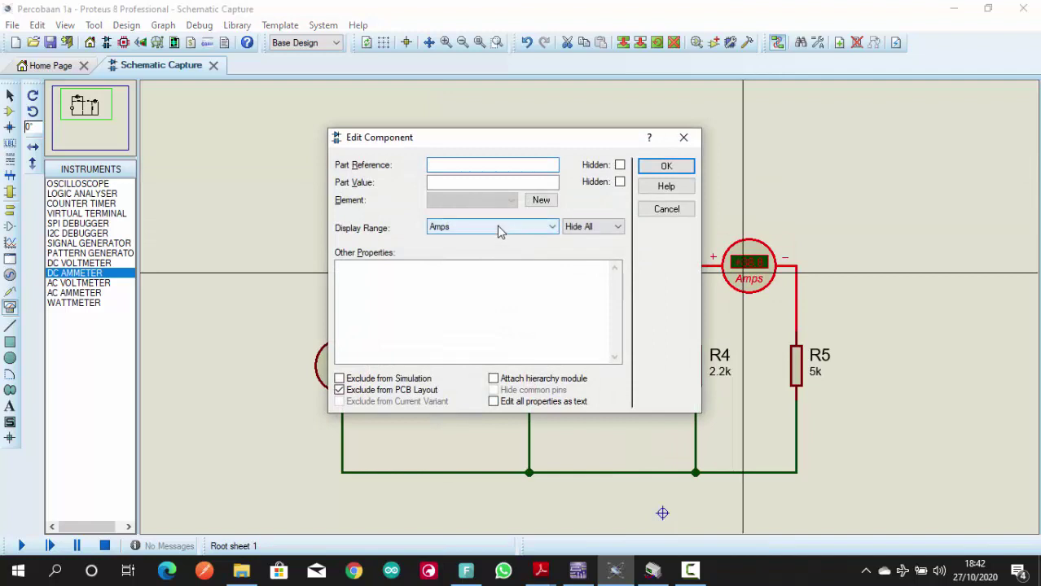
{"action": "left_click", "coordinate": [500, 228]}
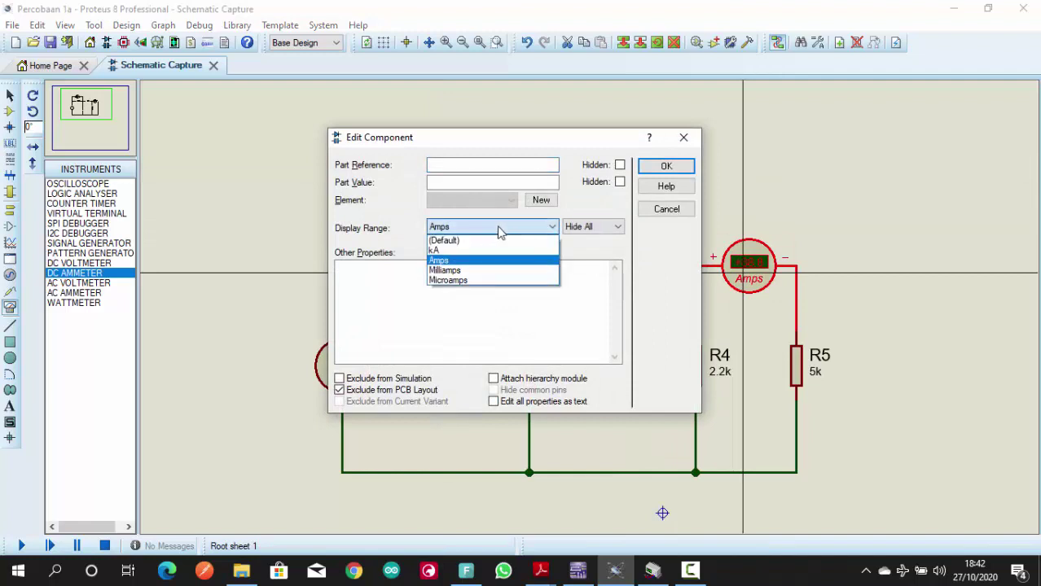
{"action": "left_click", "coordinate": [482, 272]}
{"action": "left_click", "coordinate": [657, 166]}
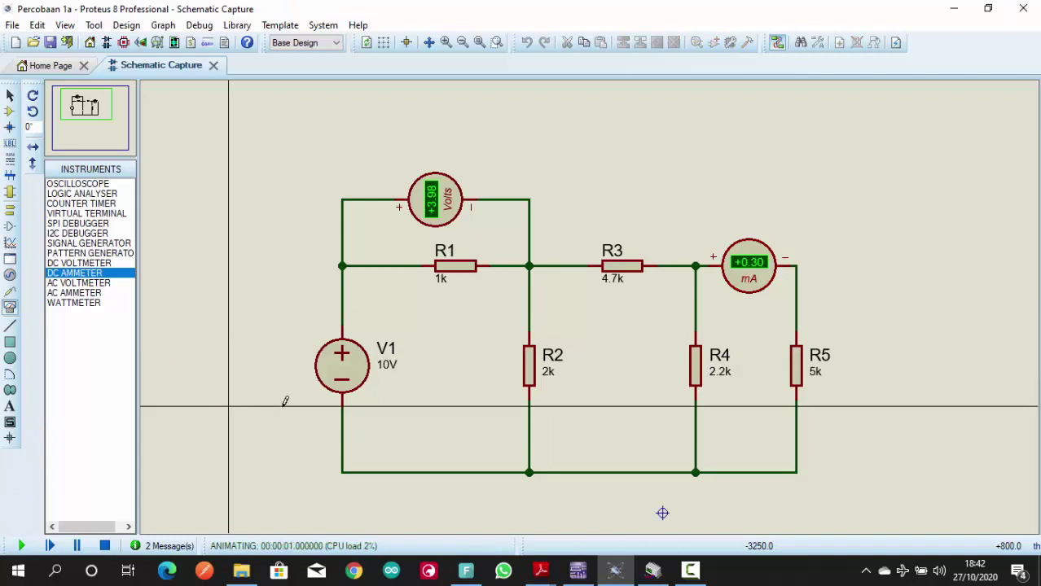
Step: Examine the R1 voltmeter and R5 ammeter readings in the circuit simulation, and stop the simulation
{"action": "scroll", "coordinate": [665, 328], "scroll_direction": "up", "scroll_amount": 2}
{"action": "scroll", "coordinate": [589, 425], "scroll_direction": "down", "scroll_amount": 3}
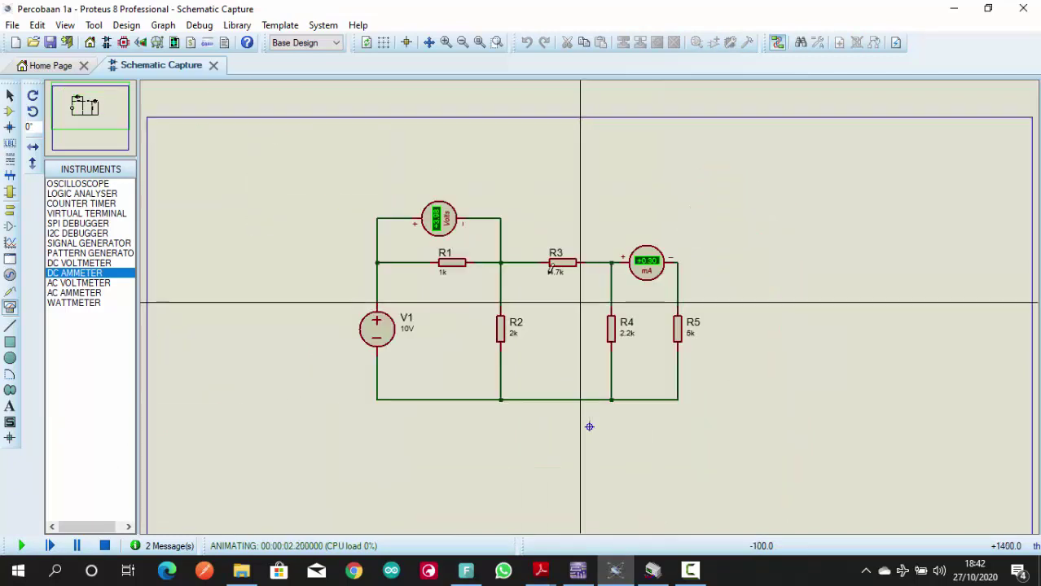
{"action": "scroll", "coordinate": [590, 319], "scroll_direction": "up", "scroll_amount": 2}
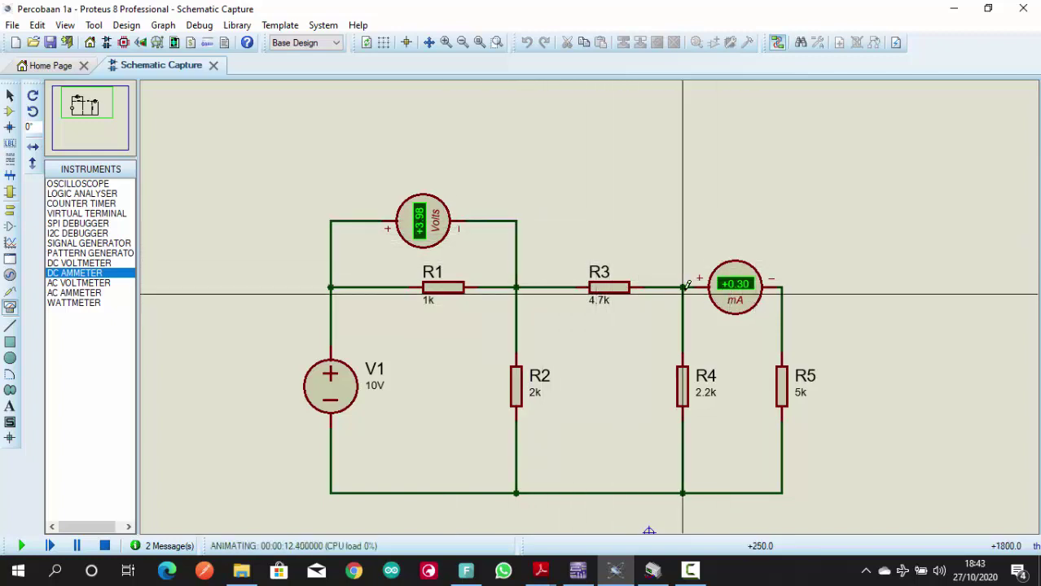
{"action": "left_click", "coordinate": [101, 549]}
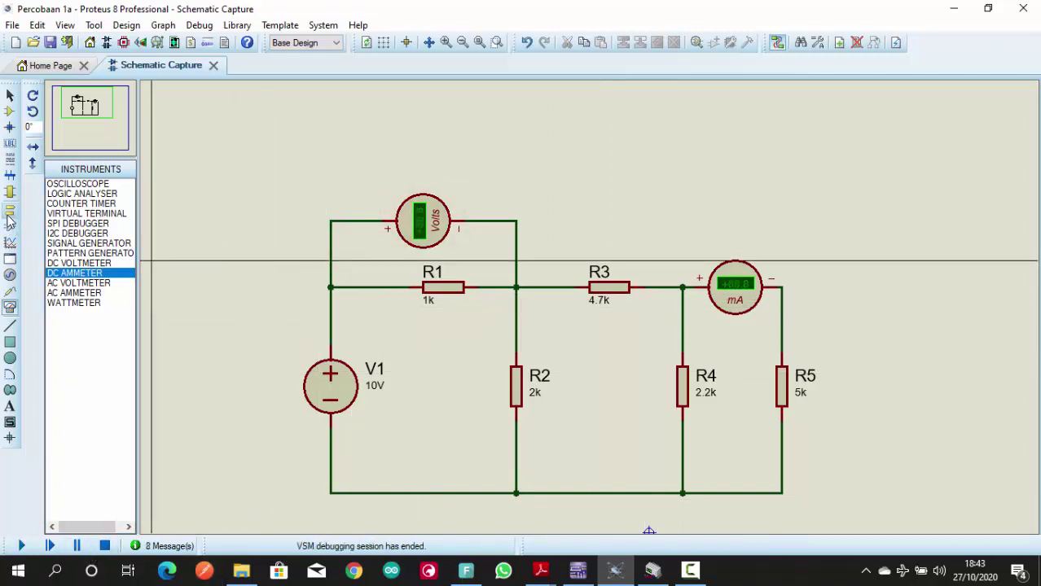
Step: Place a voltage probe on the wire between R1 and R3, and connect a ground terminal to the lower wire beneath V1
{"action": "left_click", "coordinate": [9, 293]}
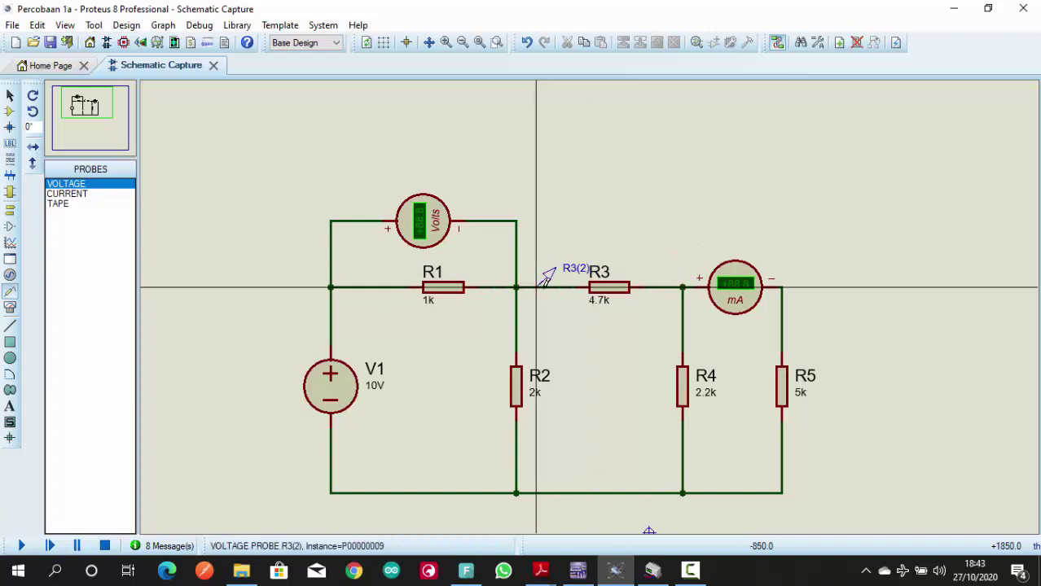
{"action": "left_click", "coordinate": [541, 284]}
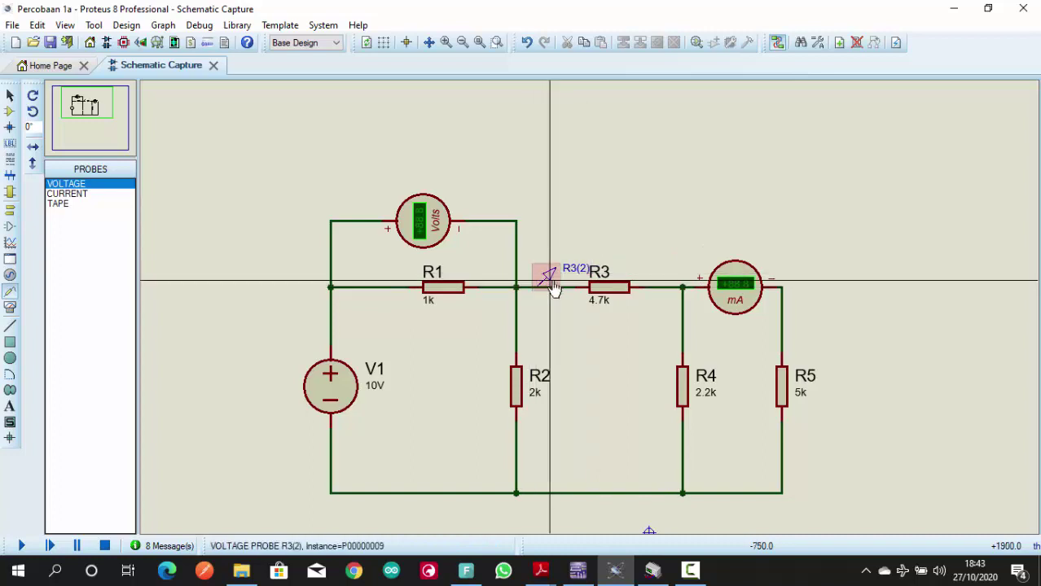
{"action": "left_click", "coordinate": [11, 210]}
{"action": "left_click", "coordinate": [66, 233]}
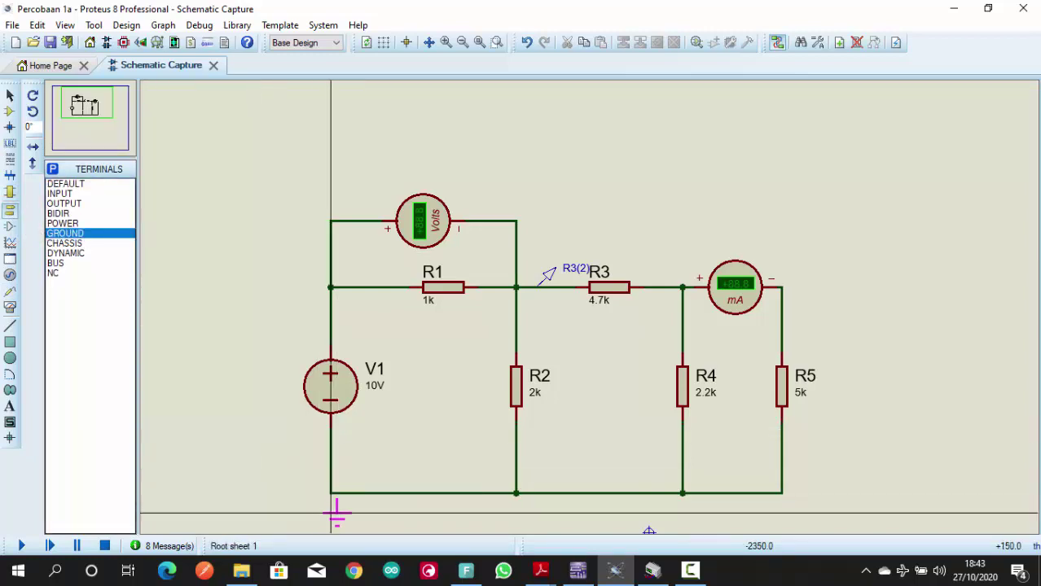
{"action": "left_click", "coordinate": [331, 511]}
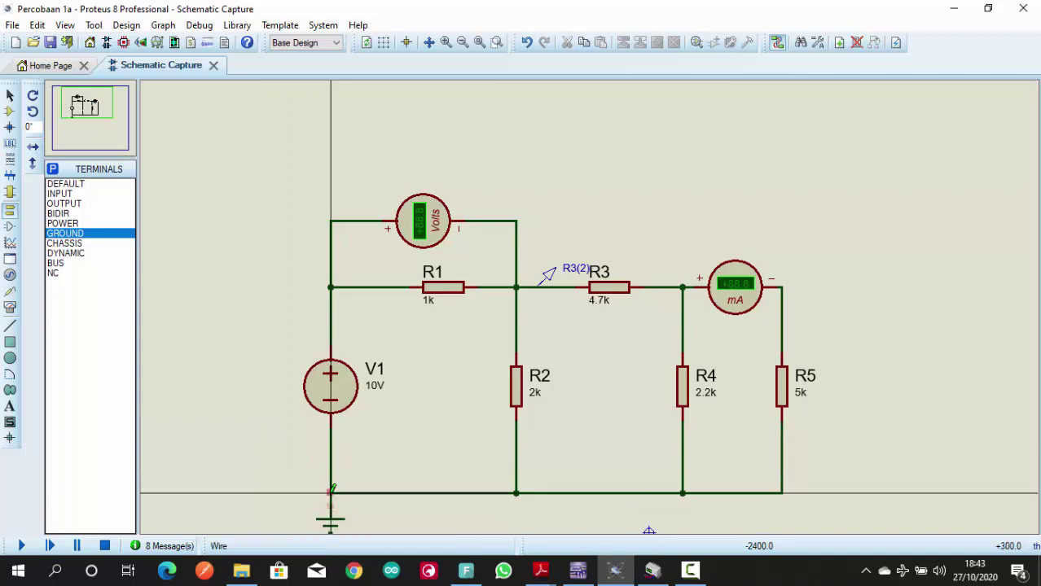
{"action": "left_click", "coordinate": [331, 492]}
Step: Run the simulation, examine the voltage probe's reading beside R3, and stop the simulation
{"action": "left_click", "coordinate": [22, 546]}
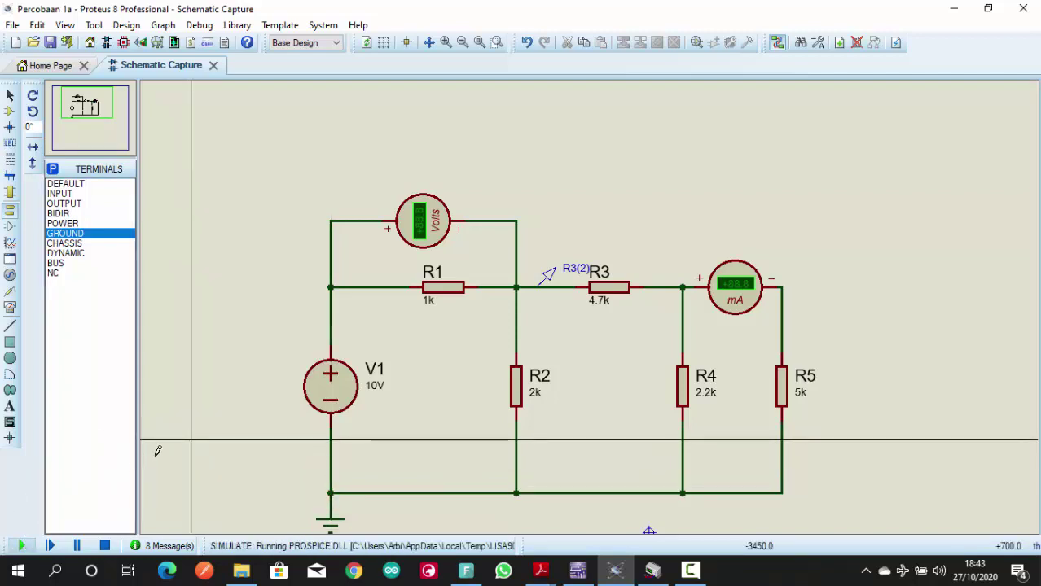
{"action": "scroll", "coordinate": [625, 301], "scroll_direction": "up", "scroll_amount": 3}
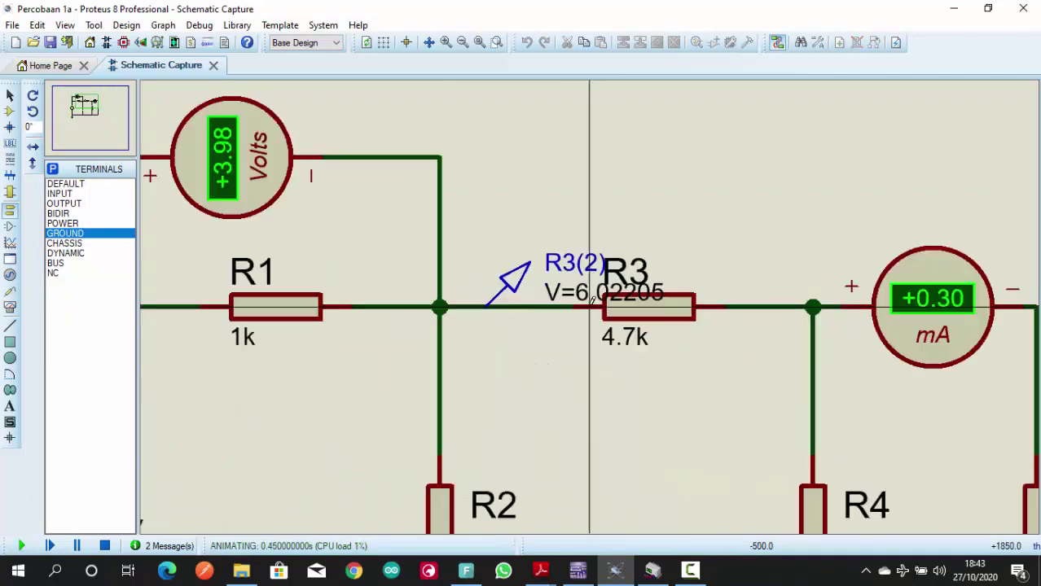
{"action": "scroll", "coordinate": [625, 301], "scroll_direction": "down", "scroll_amount": 3}
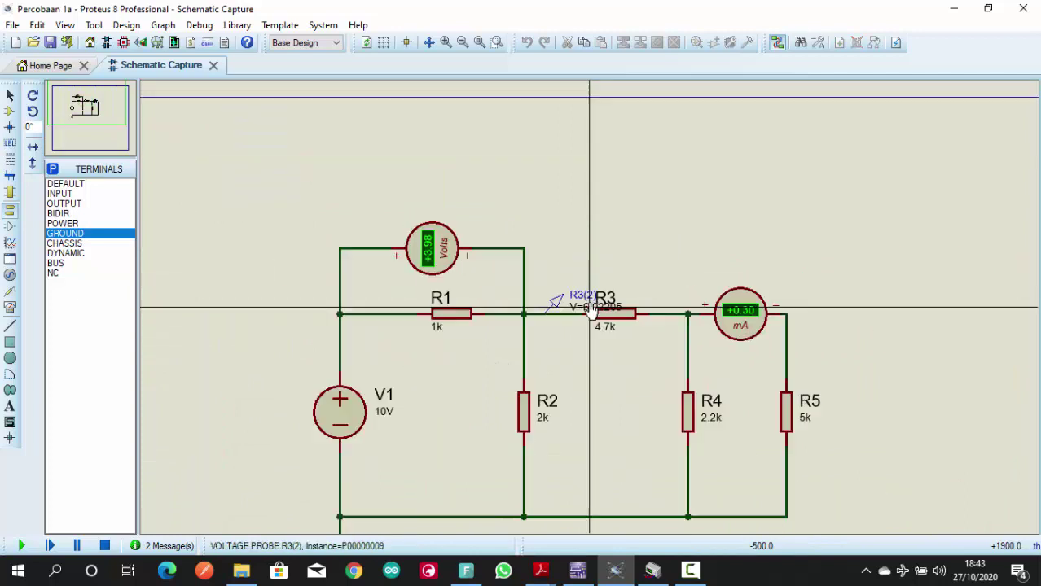
{"action": "left_click", "coordinate": [104, 547]}
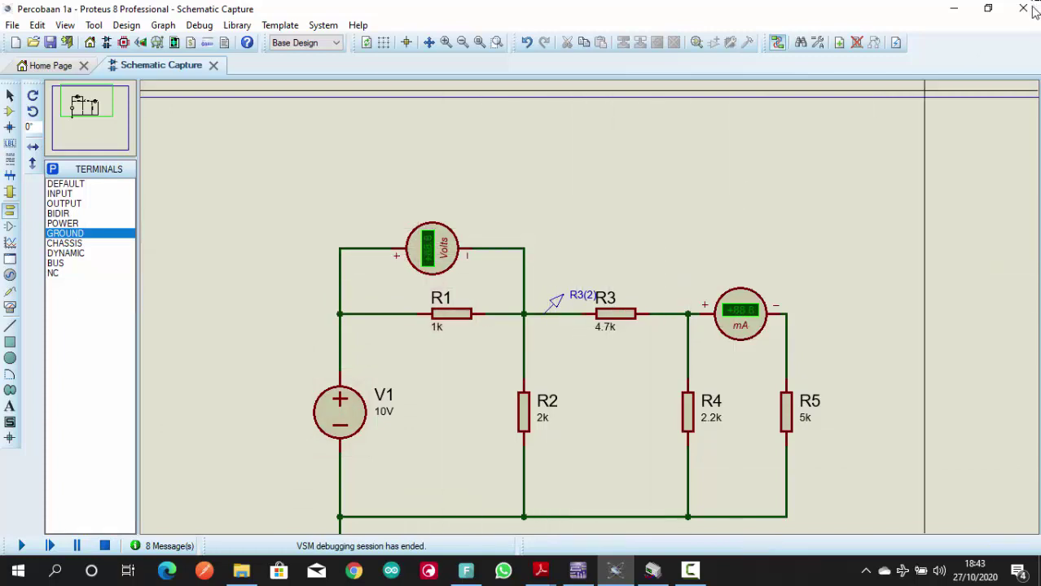
Step: Switch to Circuit Wizard and create a new project from the Electronics Project template
{"action": "left_click", "coordinate": [652, 571]}
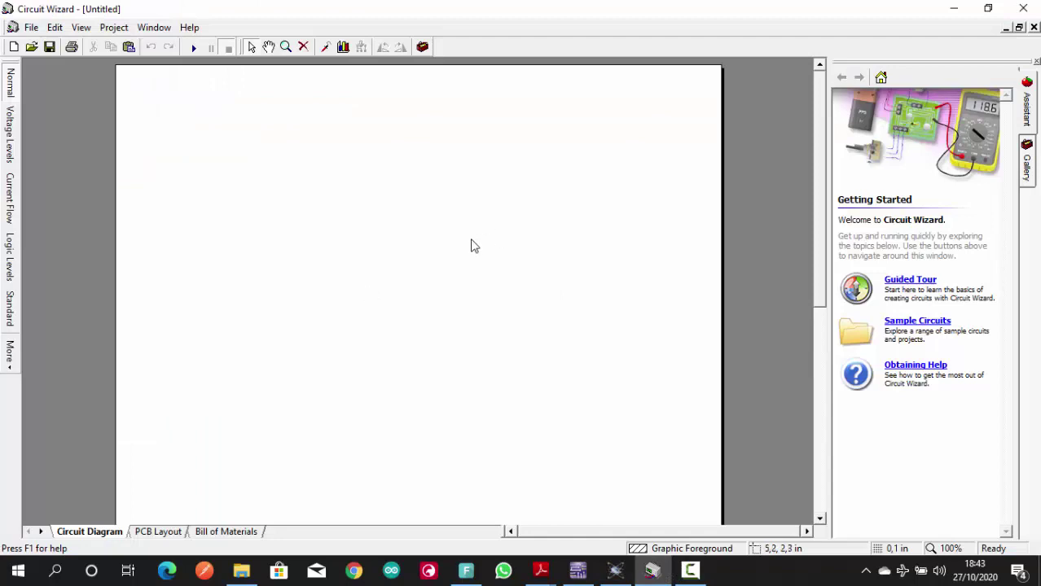
{"action": "left_click", "coordinate": [34, 30]}
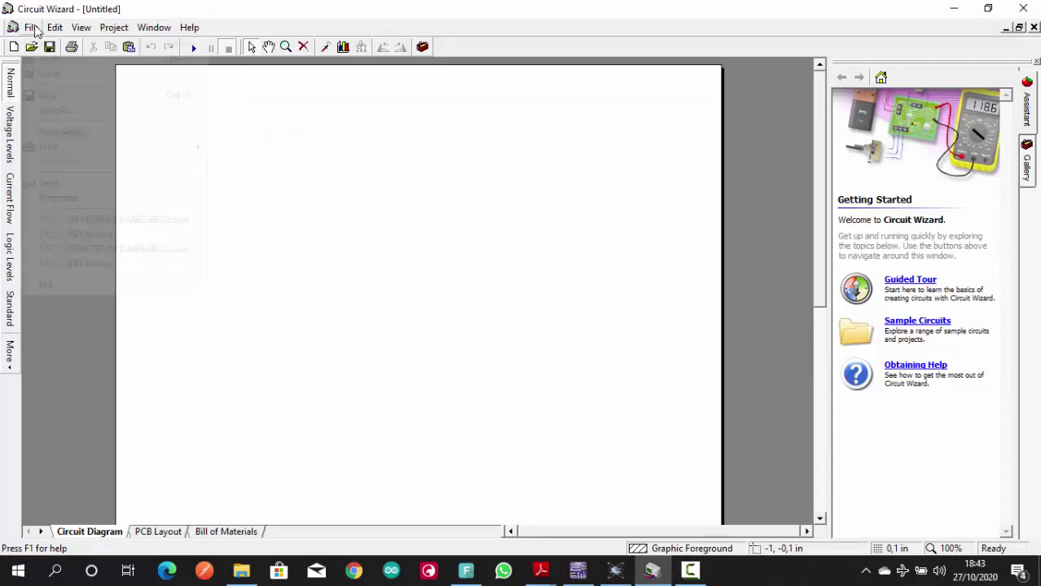
{"action": "left_click", "coordinate": [42, 40]}
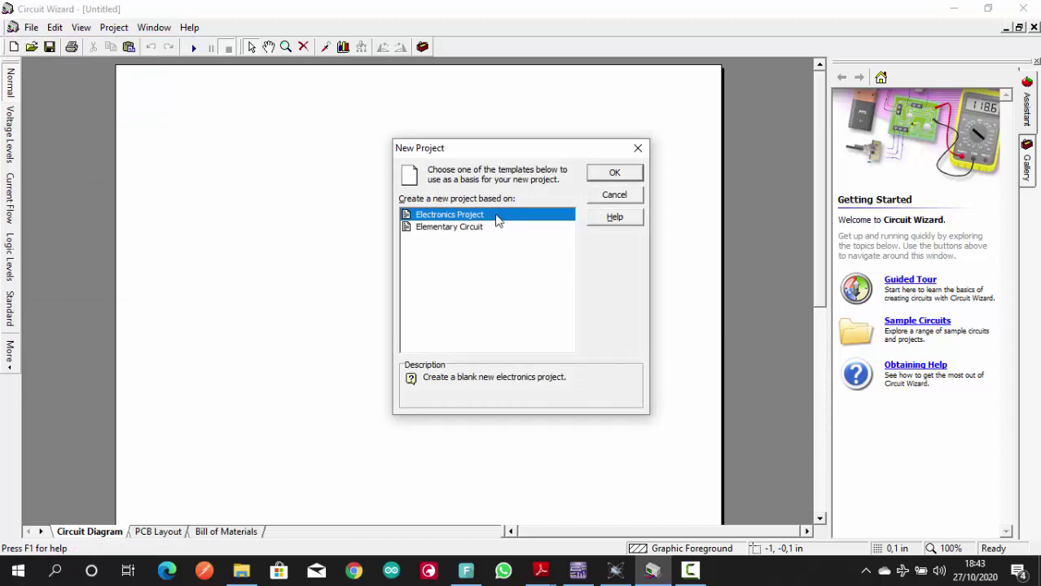
{"action": "left_click", "coordinate": [615, 171]}
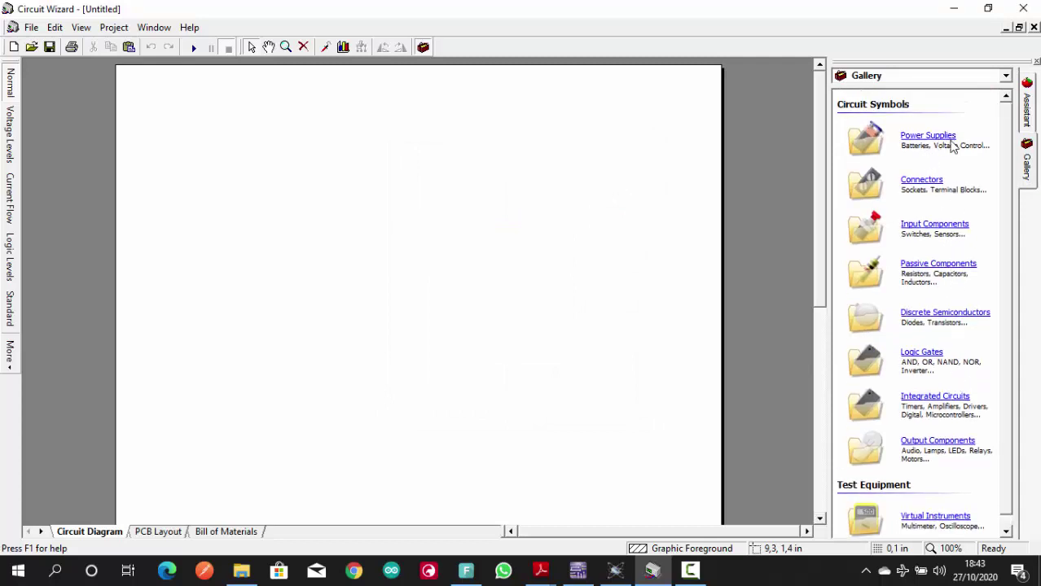
Step: Place a 9V battery on the circuit diagram and a vertical 1K resistor beside it
{"action": "left_click", "coordinate": [944, 142]}
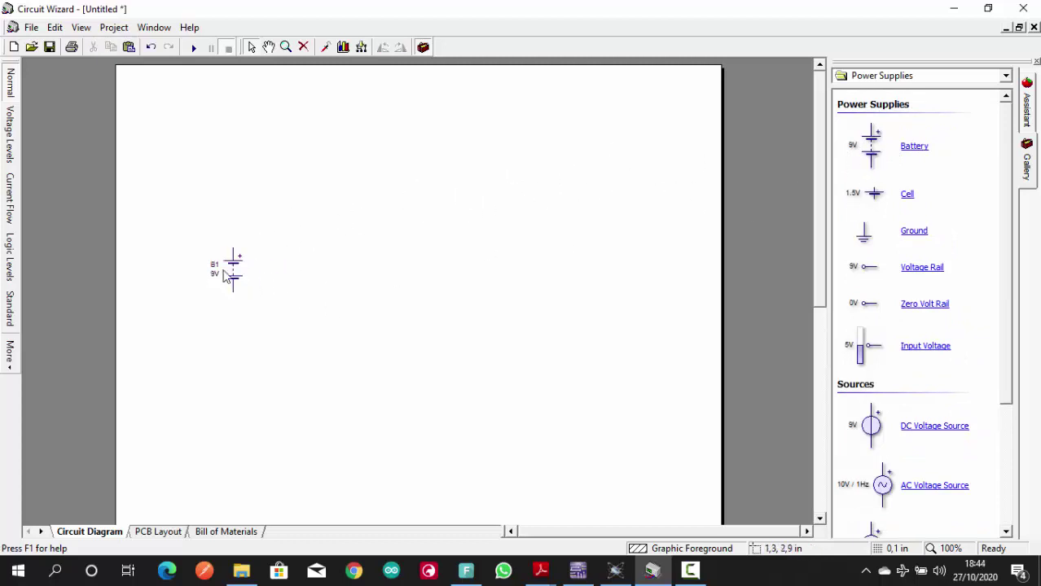
{"action": "scroll", "coordinate": [277, 246], "scroll_direction": "up", "scroll_amount": 2}
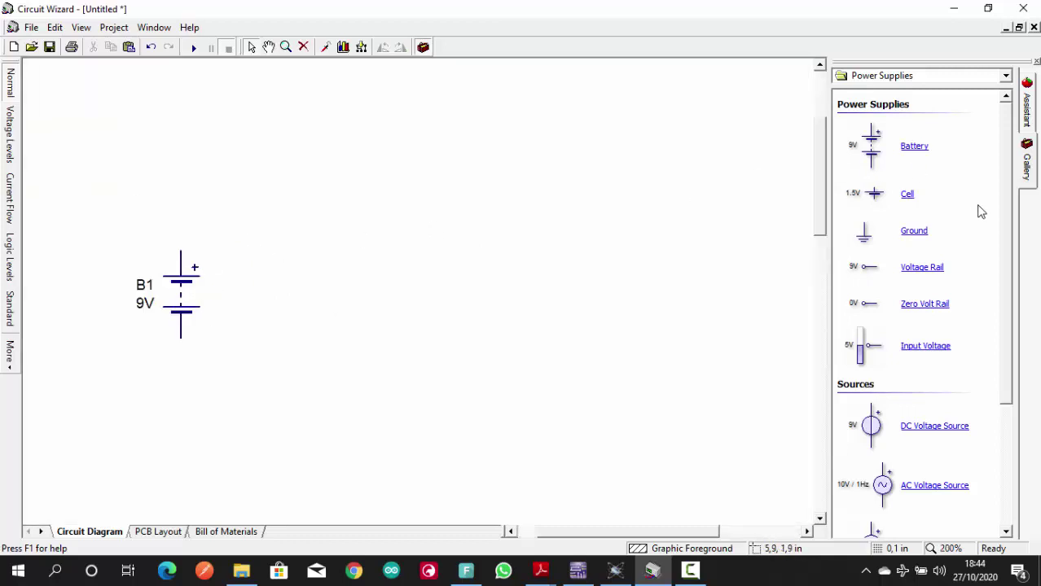
{"action": "left_click", "coordinate": [956, 73]}
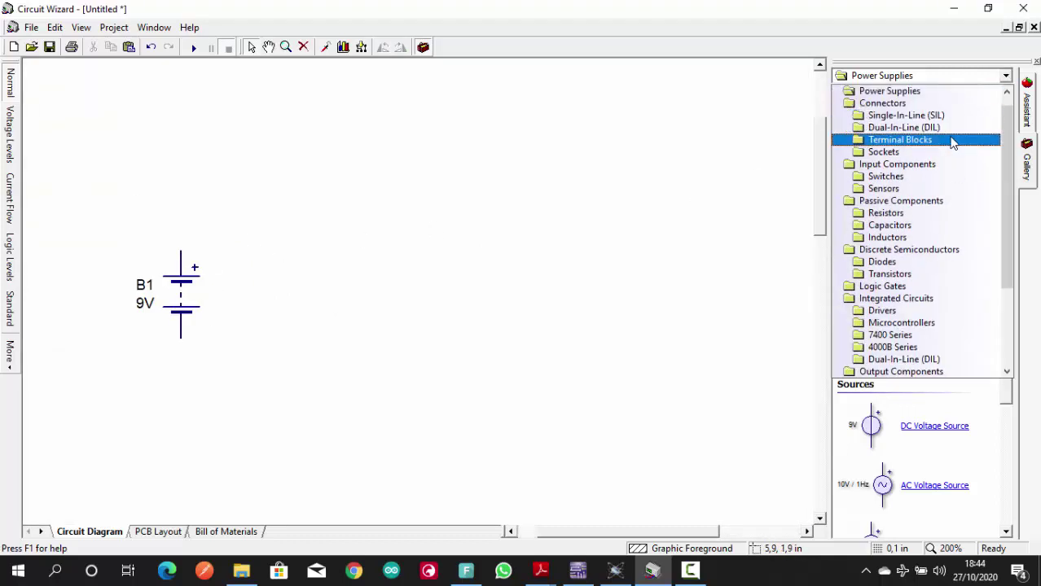
{"action": "left_click", "coordinate": [931, 212]}
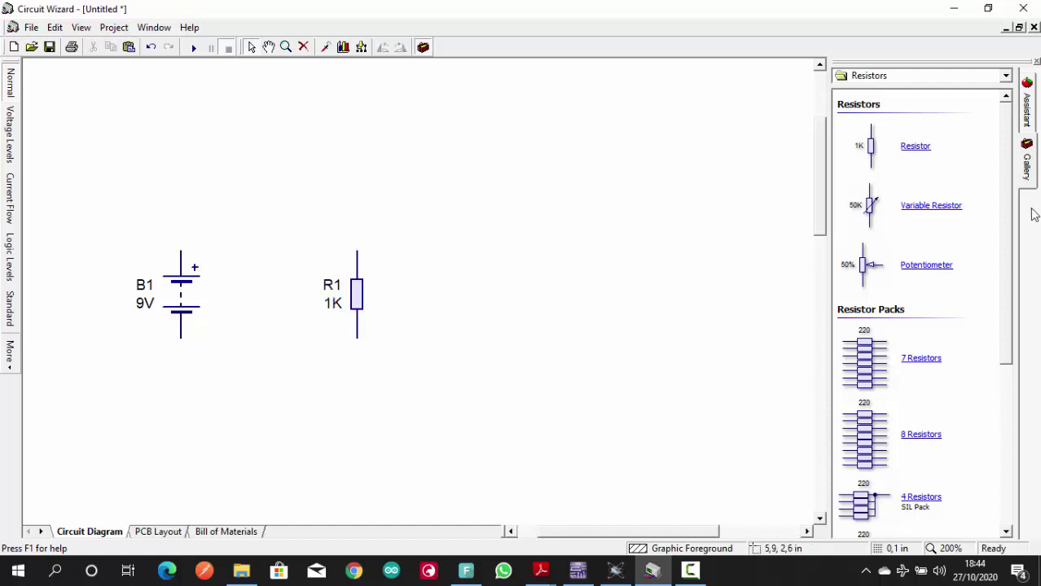
{"action": "scroll", "coordinate": [985, 248], "scroll_direction": "down", "scroll_amount": 6}
{"action": "scroll", "coordinate": [982, 247], "scroll_direction": "up", "scroll_amount": 6}
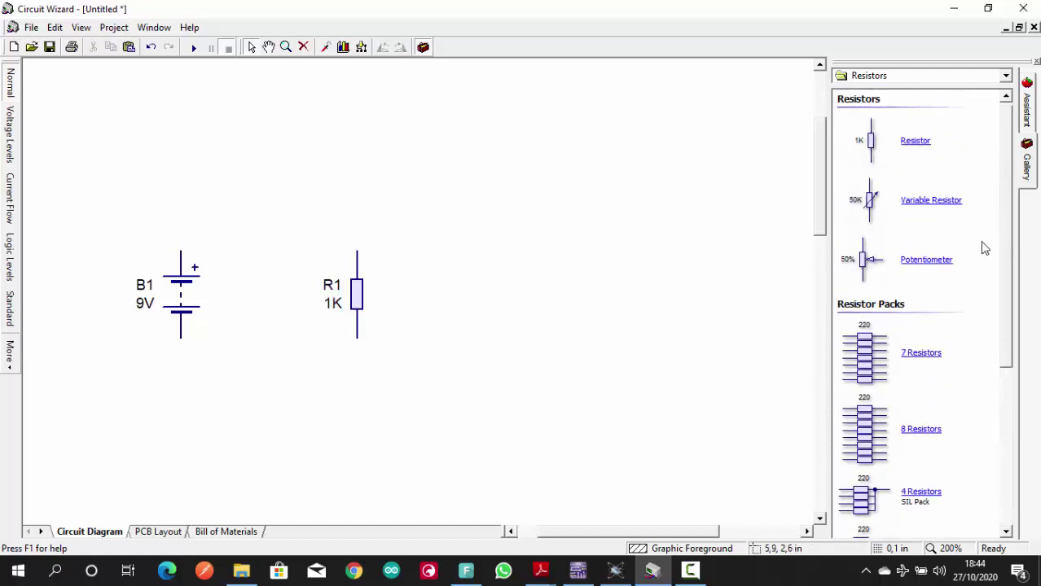
{"action": "left_click", "coordinate": [954, 78]}
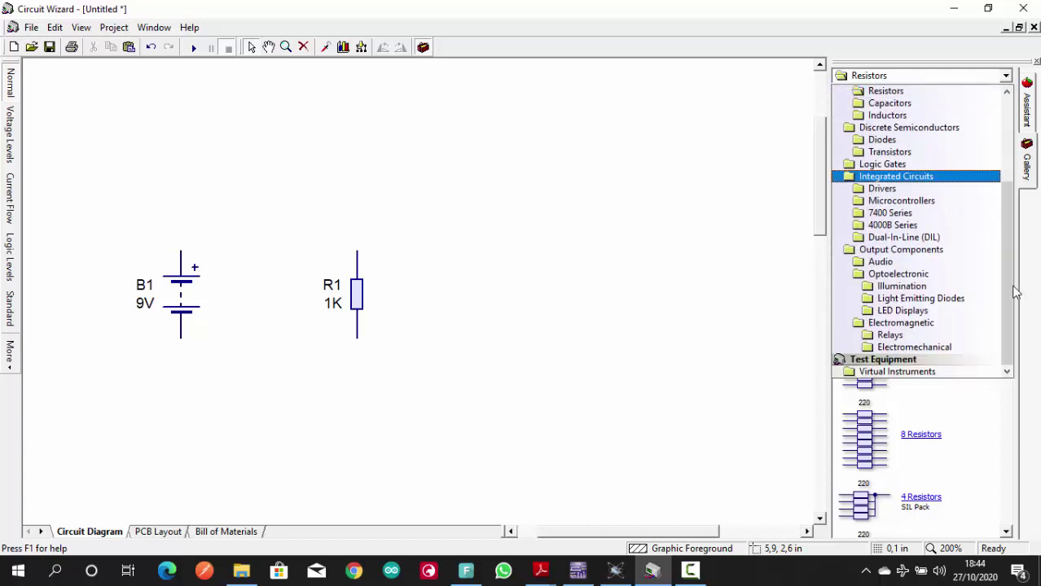
{"action": "left_click", "coordinate": [698, 309]}
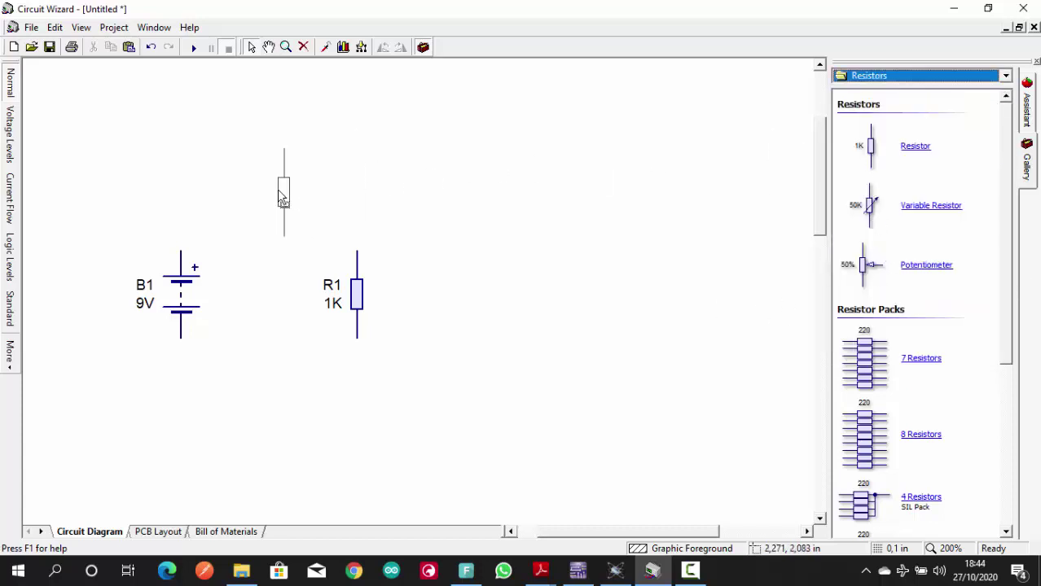
Step: Add a second resistor, rotate it left to lie horizontally, and position it above the gap between battery B1 and R1
{"action": "left_click_drag", "start_coordinate": [316, 208], "coordinate": [322, 204]}
{"action": "left_click", "coordinate": [493, 226]}
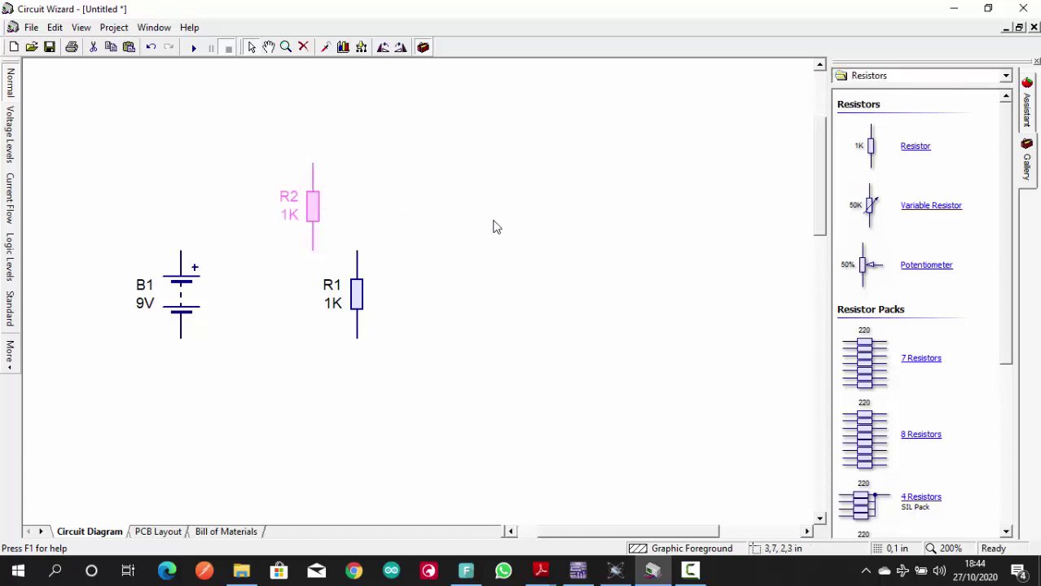
{"action": "left_click", "coordinate": [323, 210]}
{"action": "right_click", "coordinate": [324, 211]}
{"action": "left_click", "coordinate": [315, 207]}
{"action": "right_click", "coordinate": [316, 208]}
{"action": "mouse_move", "coordinate": [362, 275]}
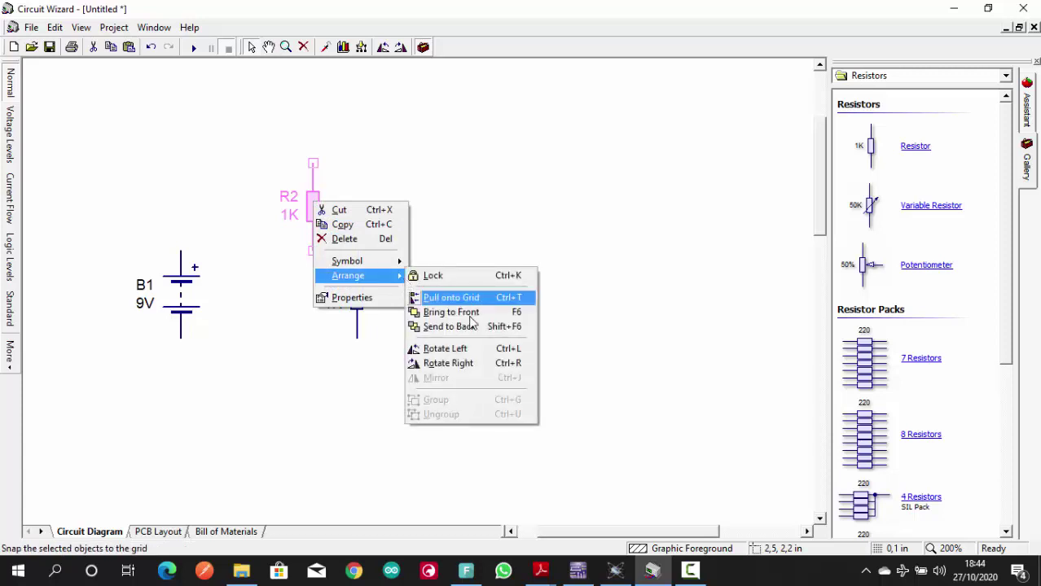
{"action": "left_click", "coordinate": [520, 350]}
{"action": "left_click_drag", "start_coordinate": [330, 235], "coordinate": [285, 216]}
{"action": "left_click", "coordinate": [400, 226]}
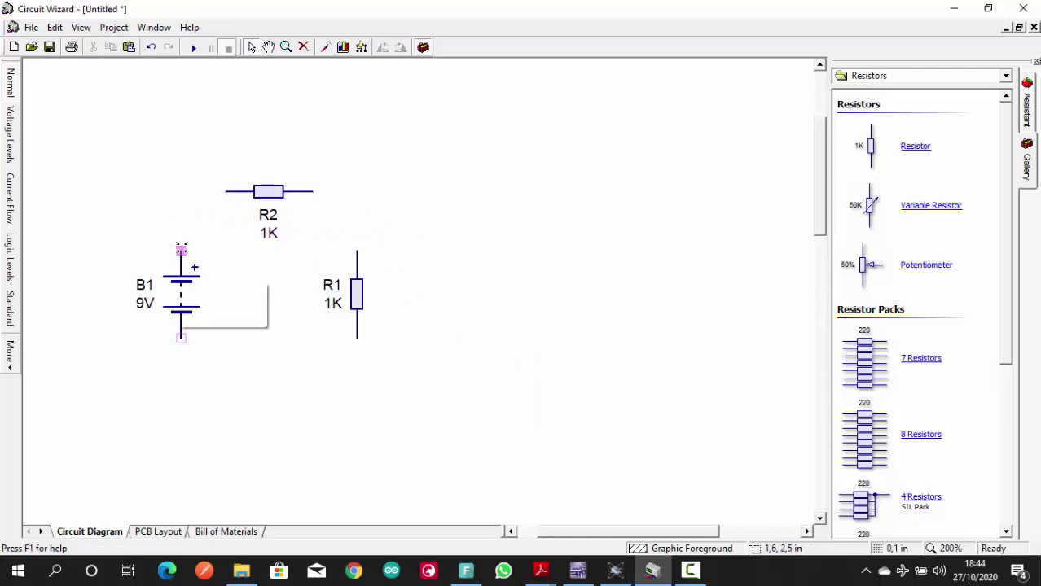
Step: Wire battery B1, R2 and R1 into a closed series loop, from the positive terminal through both resistors back to the negative terminal
{"action": "mouse_move", "coordinate": [181, 250]}
{"action": "left_mouse_down"}
{"action": "mouse_move", "coordinate": [181, 214]}
{"action": "mouse_move", "coordinate": [225, 192]}
{"action": "left_mouse_up"}
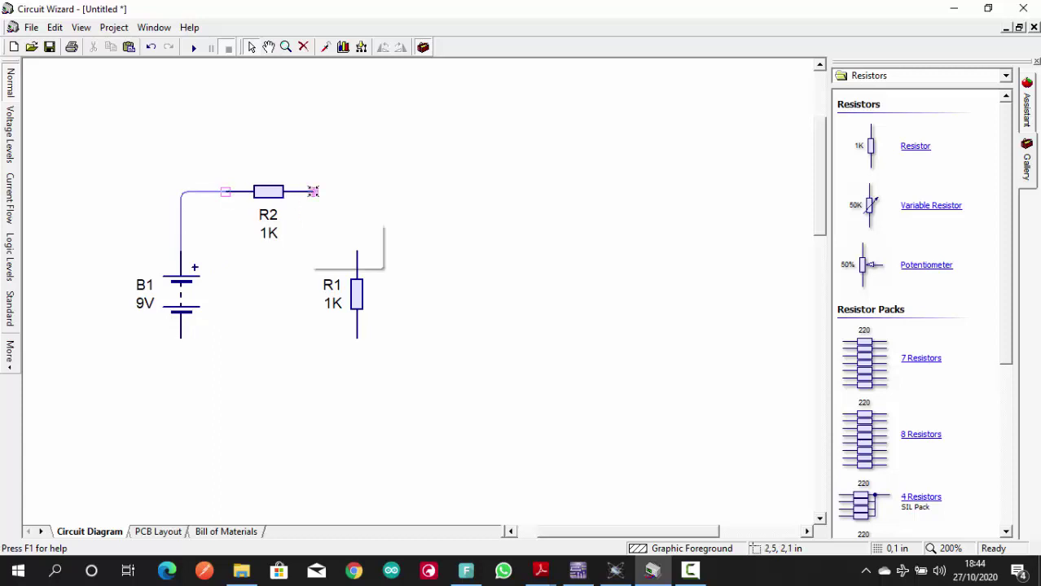
{"action": "left_click_drag", "start_coordinate": [313, 192], "coordinate": [356, 252]}
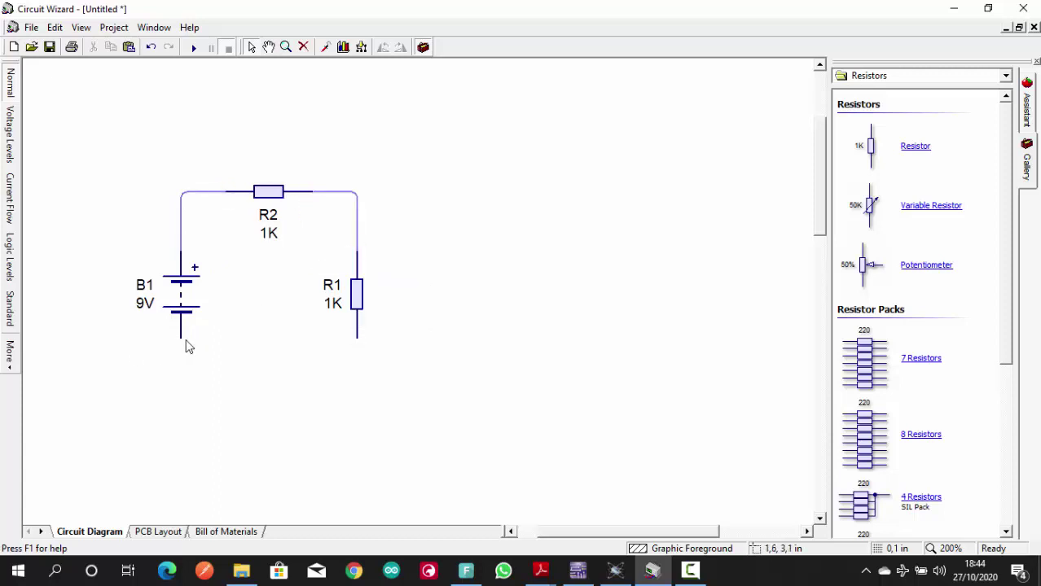
{"action": "left_click_drag", "start_coordinate": [182, 338], "coordinate": [354, 397]}
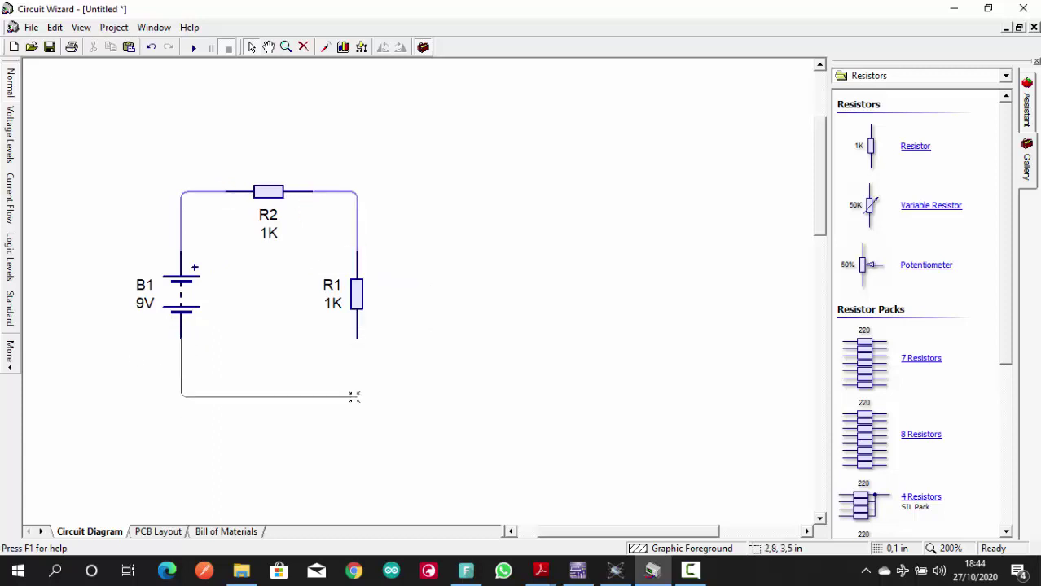
{"action": "left_click_drag", "start_coordinate": [360, 348], "coordinate": [357, 336]}
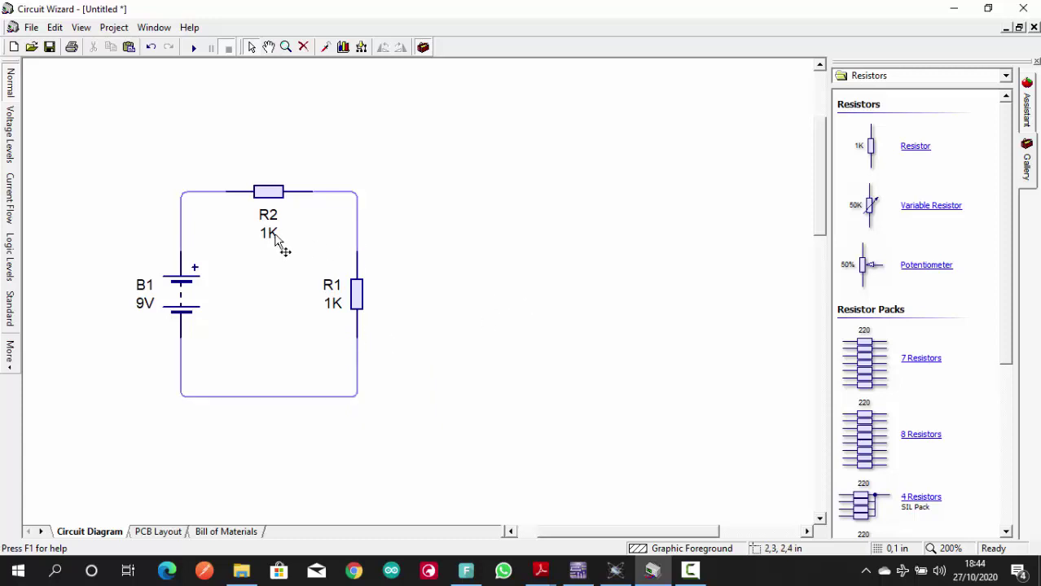
Step: Set R2's value to 2.2 K ohms and keep the 1/4W model
{"action": "double_click", "coordinate": [281, 204]}
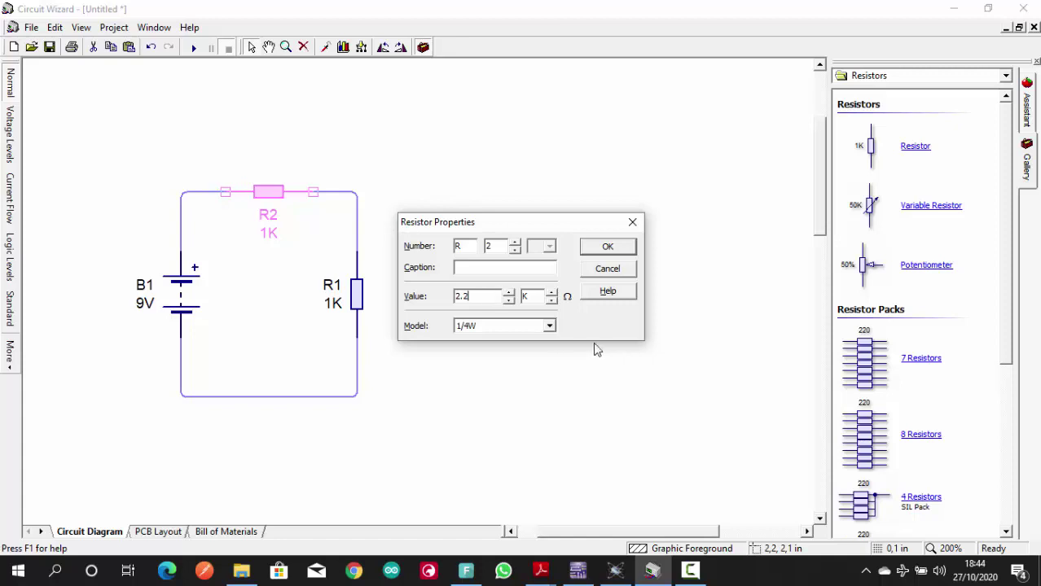
{"action": "left_click", "coordinate": [550, 325]}
{"action": "left_click", "coordinate": [499, 334]}
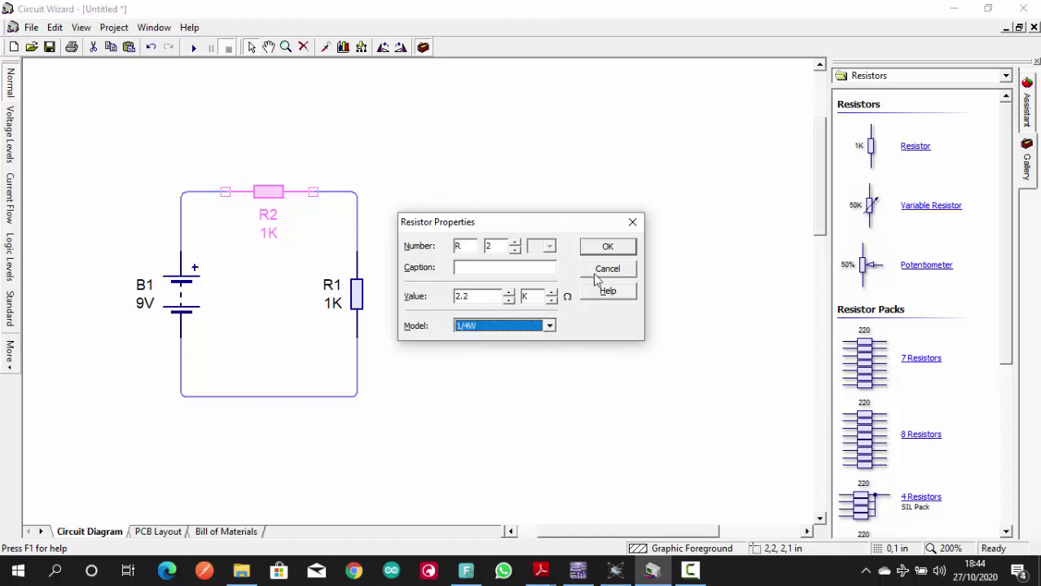
{"action": "left_click", "coordinate": [607, 246]}
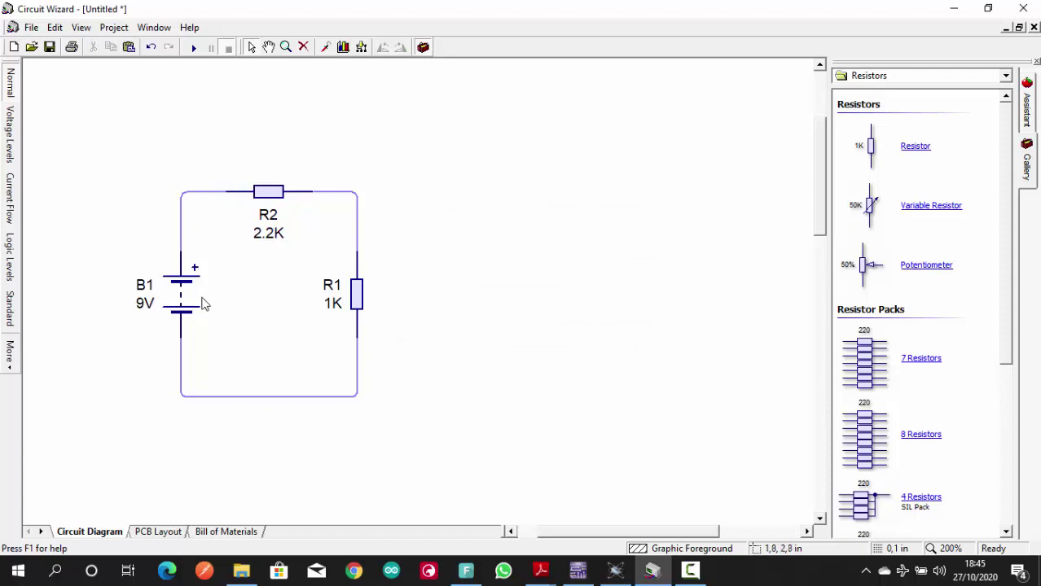
Step: Place two voltmeters from the Virtual Instruments gallery, one beside R1 and one above it
{"action": "left_click", "coordinate": [1001, 78]}
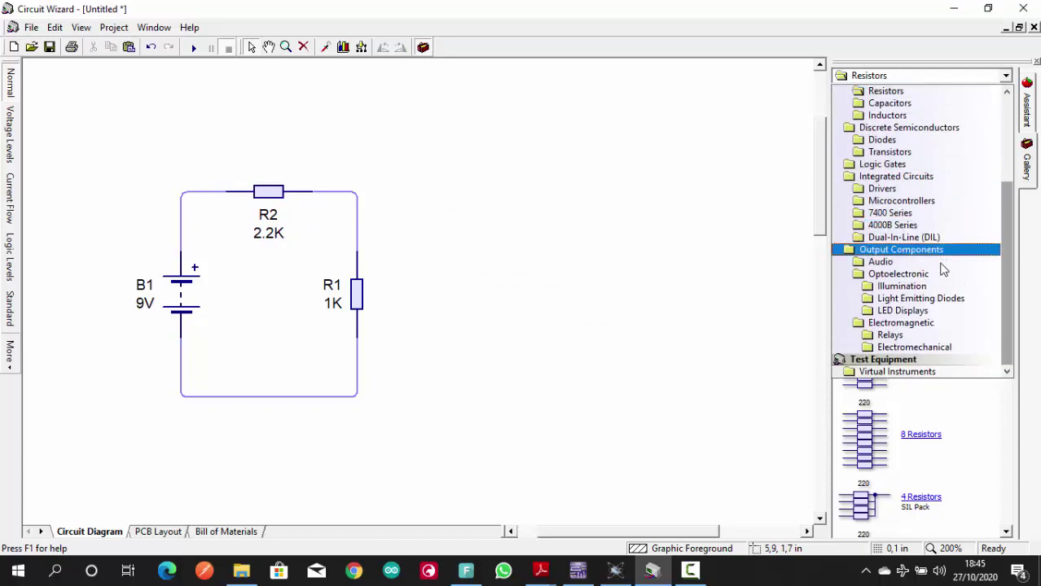
{"action": "left_click", "coordinate": [894, 373]}
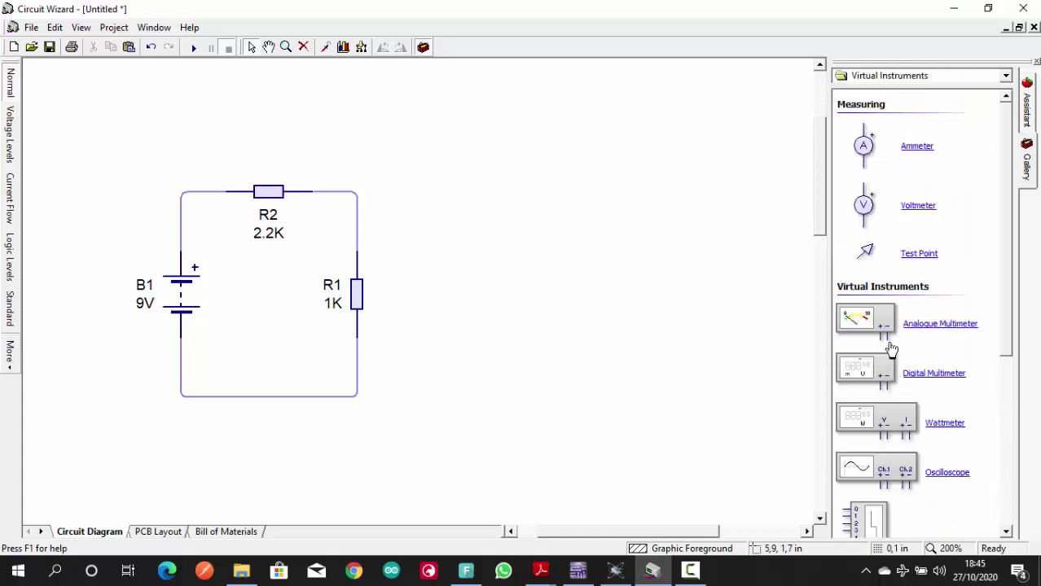
{"action": "scroll", "coordinate": [902, 246], "scroll_direction": "down", "scroll_amount": 4}
{"action": "scroll", "coordinate": [907, 285], "scroll_direction": "up", "scroll_amount": 3}
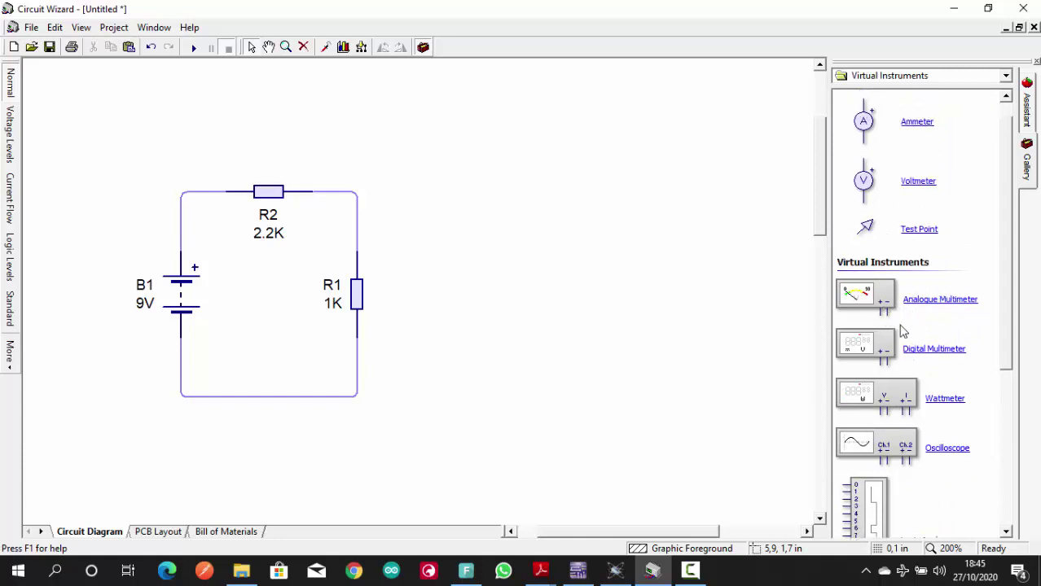
{"action": "scroll", "coordinate": [860, 352], "scroll_direction": "up", "scroll_amount": 1}
{"action": "left_click_drag", "start_coordinate": [863, 205], "coordinate": [421, 287]}
{"action": "left_click_drag", "start_coordinate": [874, 196], "coordinate": [427, 160]}
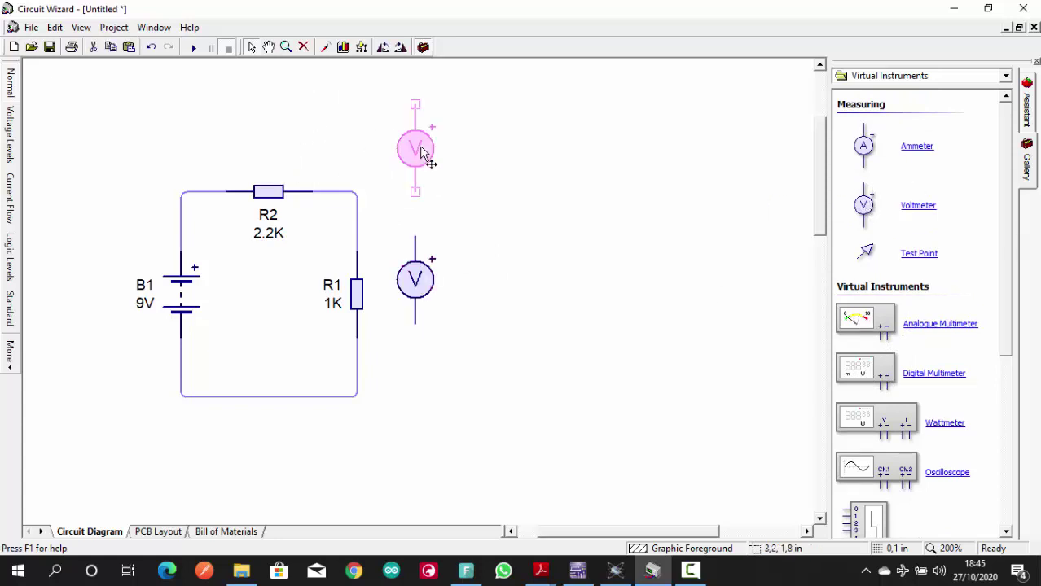
{"action": "left_click", "coordinate": [525, 193]}
Step: Rotate the upper voltmeter so its positive terminal faces left, position it above R2, and wire it in parallel with R2
{"action": "right_click", "coordinate": [427, 154]}
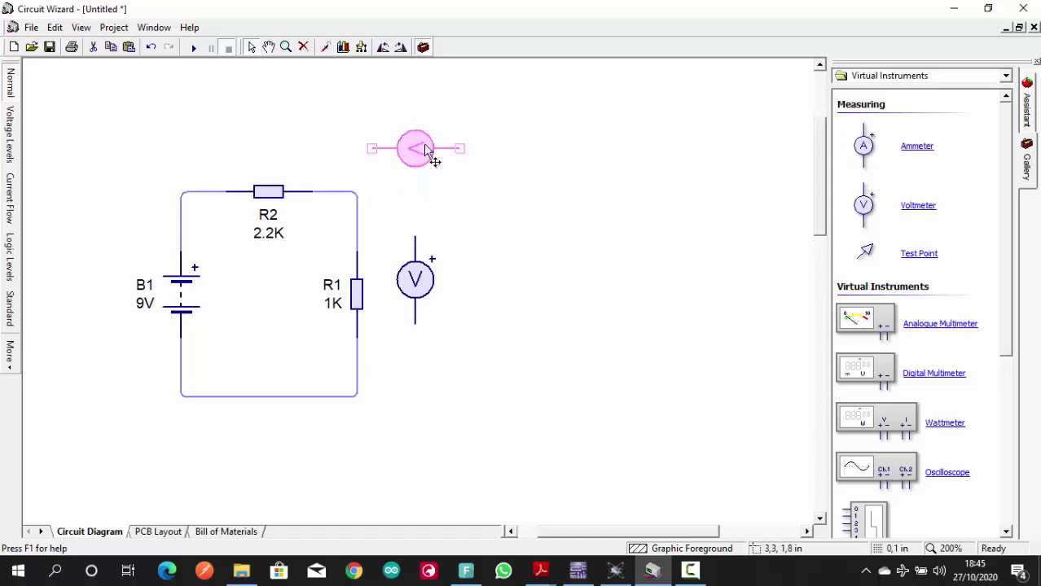
{"action": "right_click", "coordinate": [436, 158]}
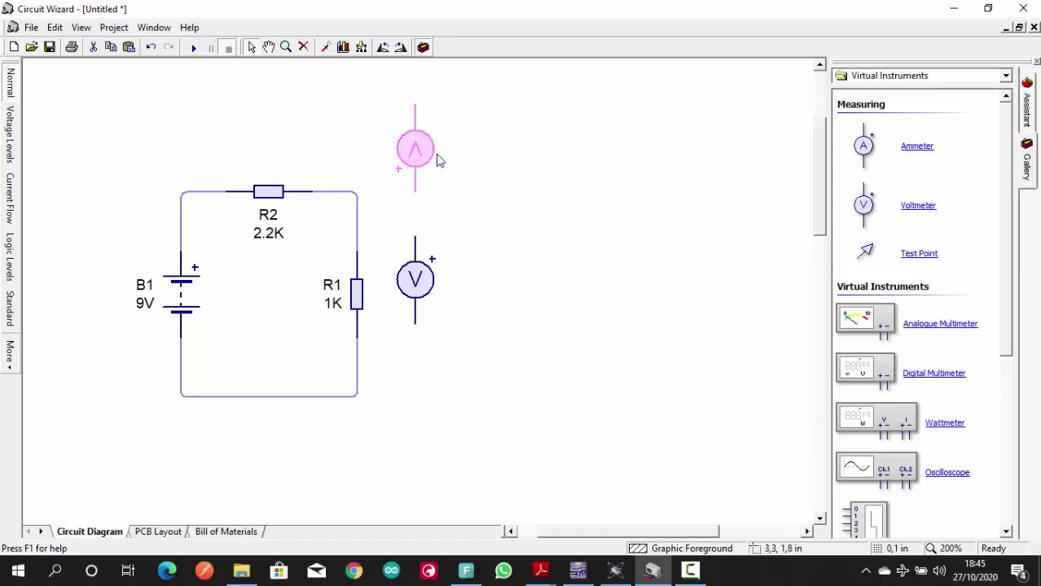
{"action": "right_click", "coordinate": [433, 162]}
{"action": "left_click_drag", "start_coordinate": [433, 163], "coordinate": [353, 195]}
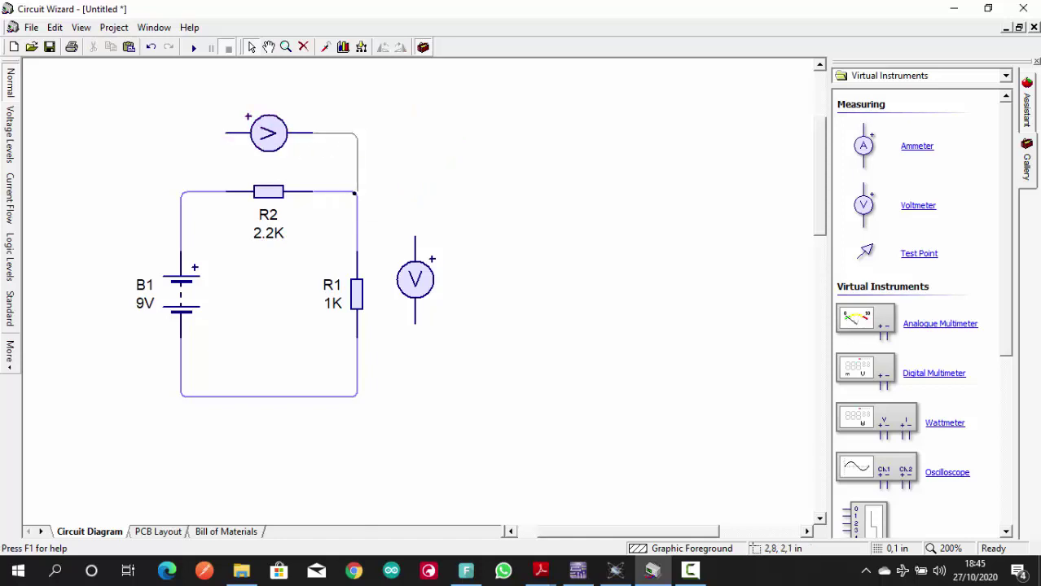
{"action": "left_click_drag", "start_coordinate": [226, 133], "coordinate": [181, 193]}
Step: Wire the other voltmeter in parallel with R1 and shift it slightly farther away from the resistor
{"action": "left_click_drag", "start_coordinate": [416, 236], "coordinate": [357, 192]}
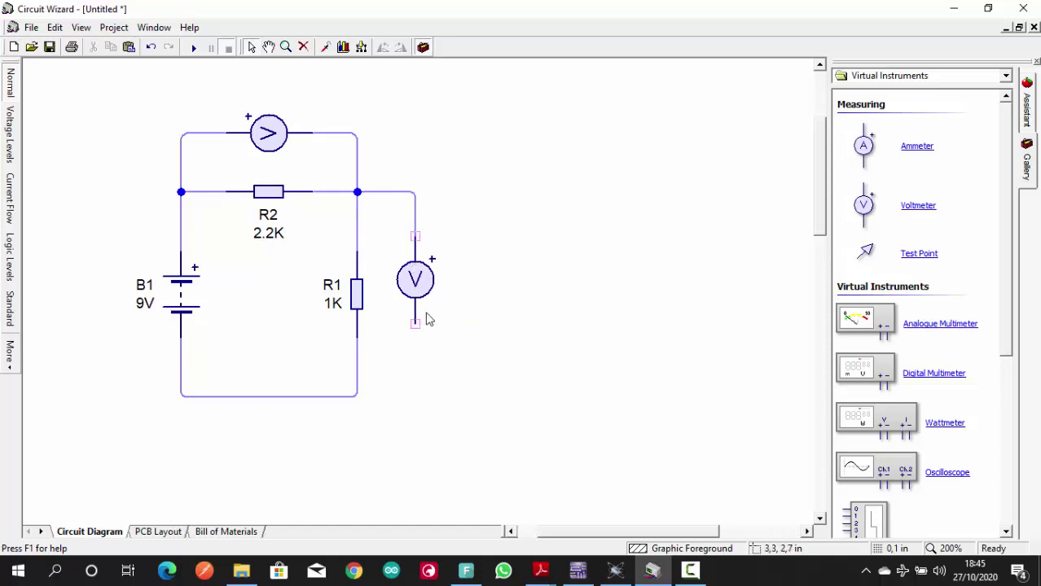
{"action": "left_click_drag", "start_coordinate": [415, 324], "coordinate": [356, 396]}
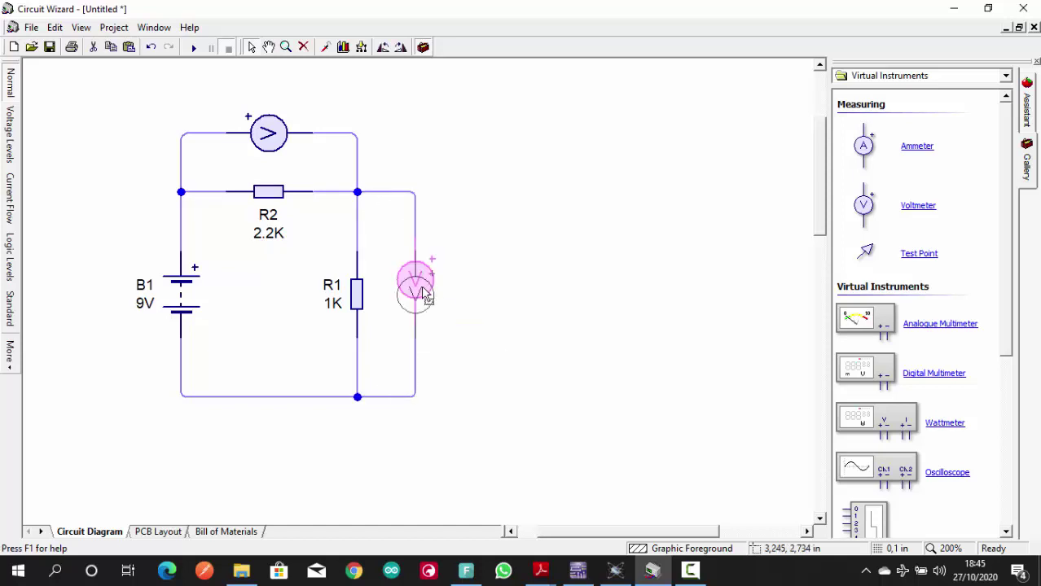
{"action": "left_click_drag", "start_coordinate": [424, 293], "coordinate": [439, 294]}
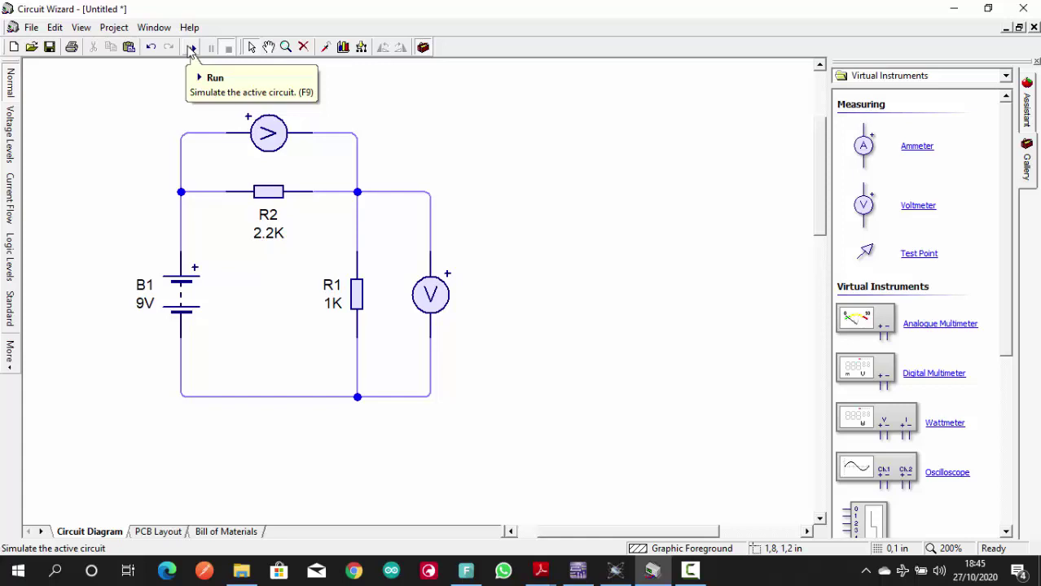
Step: Run the circuit simulation to read the voltages across R2 and R1
{"action": "left_click", "coordinate": [191, 49]}
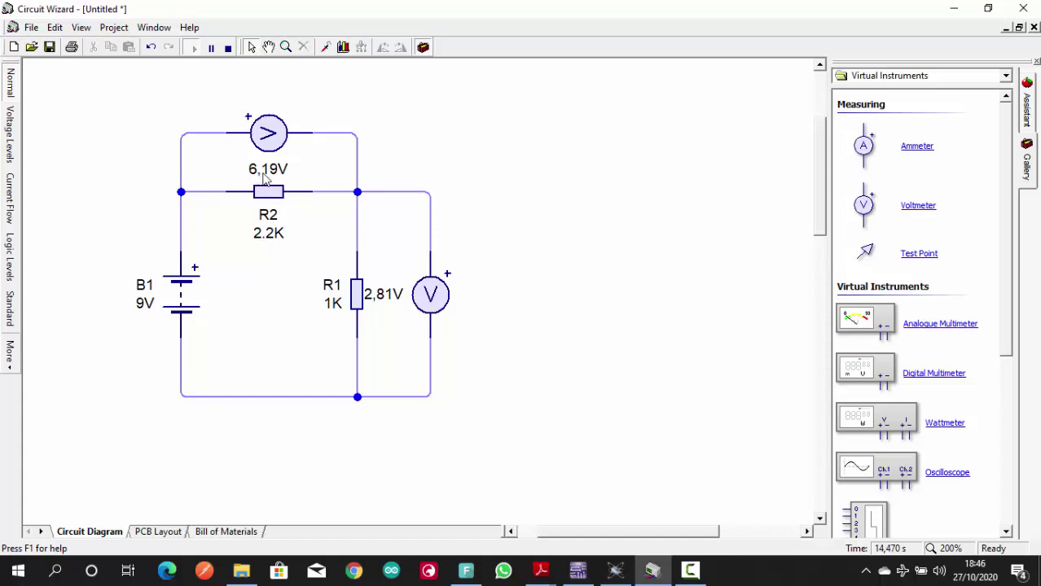
{"action": "scroll", "coordinate": [290, 196], "scroll_direction": "up", "scroll_amount": 1}
Step: Switch between Multisim, Proteus and Circuit Wizard to compare the Percobaan 1b, Percobaan 1a and two-resistor circuits
{"action": "left_click", "coordinate": [615, 570]}
{"action": "left_click", "coordinate": [578, 573]}
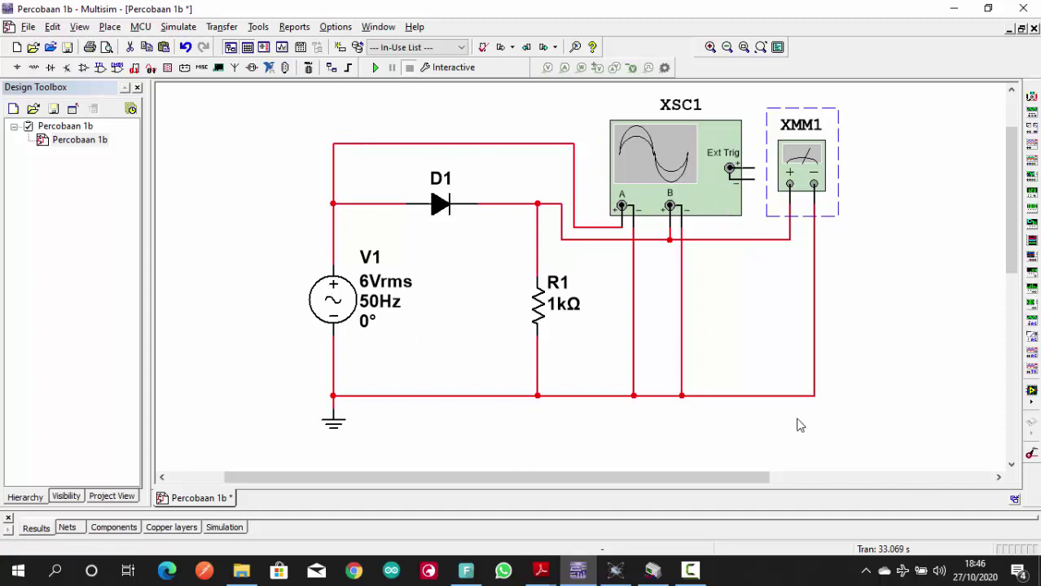
{"action": "left_click", "coordinate": [627, 578]}
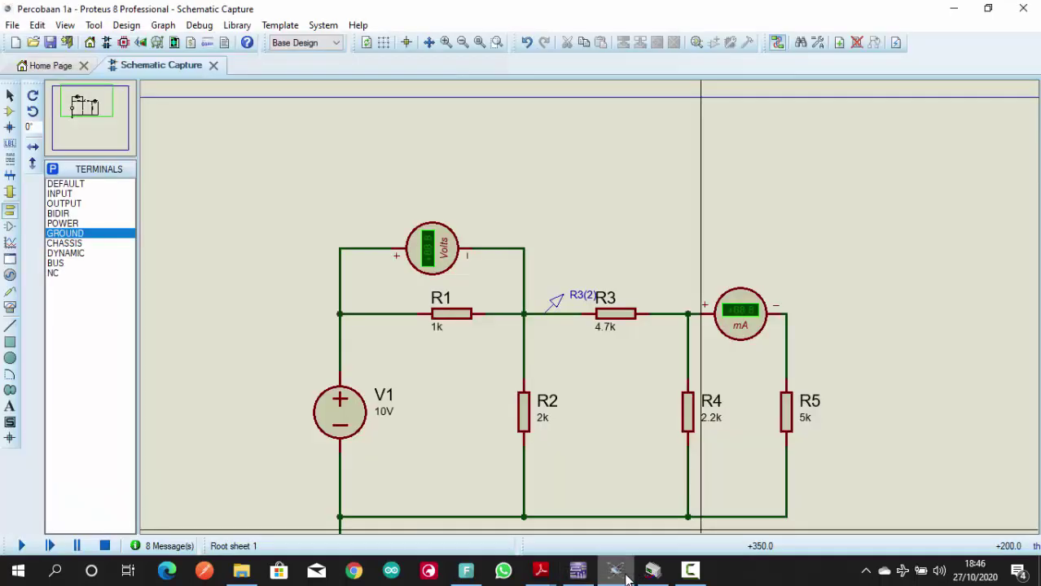
{"action": "scroll", "coordinate": [611, 319], "scroll_direction": "down", "scroll_amount": 1}
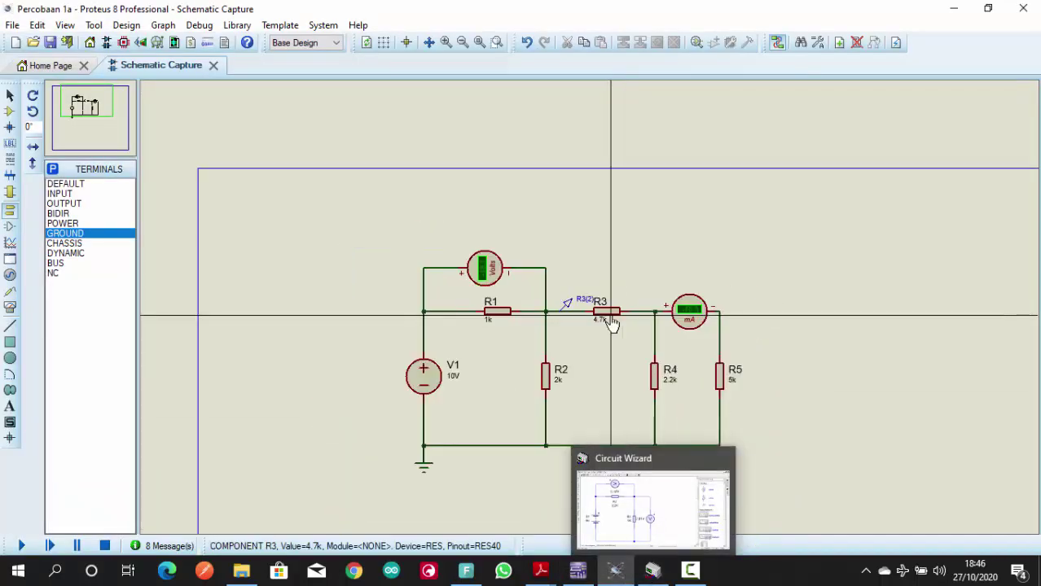
{"action": "scroll", "coordinate": [631, 366], "scroll_direction": "up", "scroll_amount": 1}
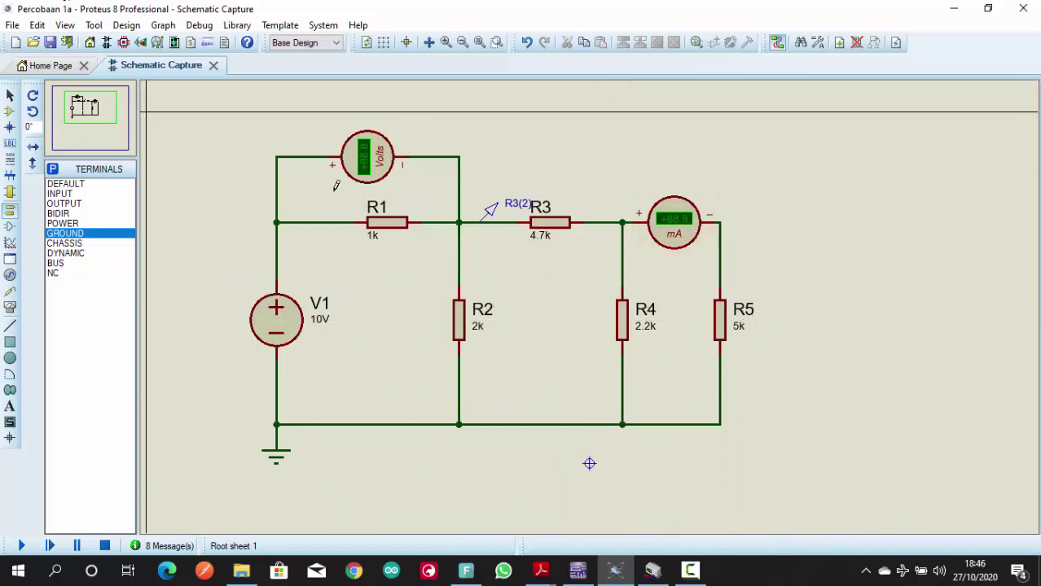
{"action": "left_click", "coordinate": [655, 572]}
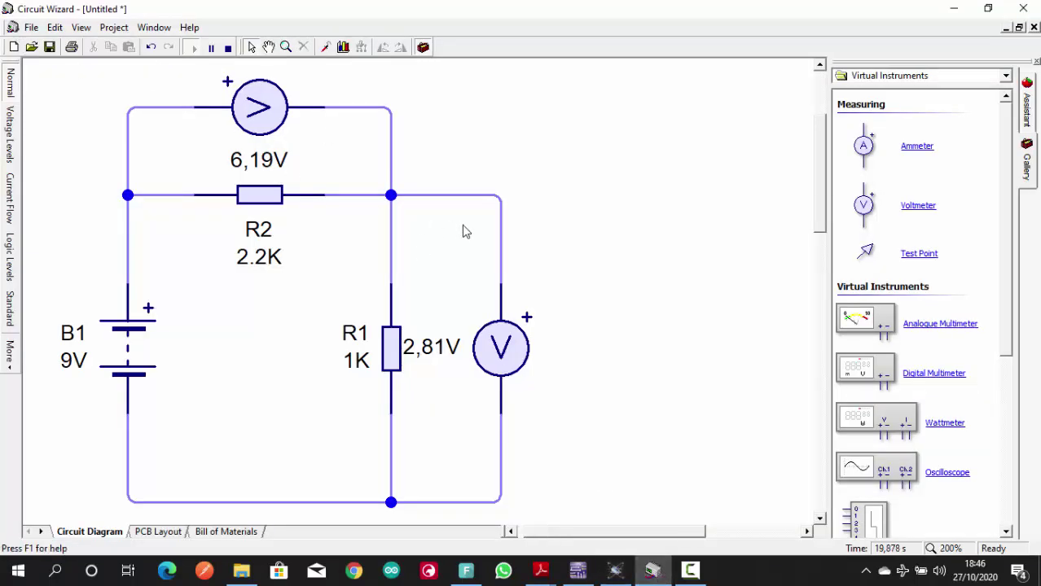
{"action": "scroll", "coordinate": [455, 230], "scroll_direction": "down", "scroll_amount": 2}
{"action": "scroll", "coordinate": [244, 175], "scroll_direction": "up", "scroll_amount": 1}
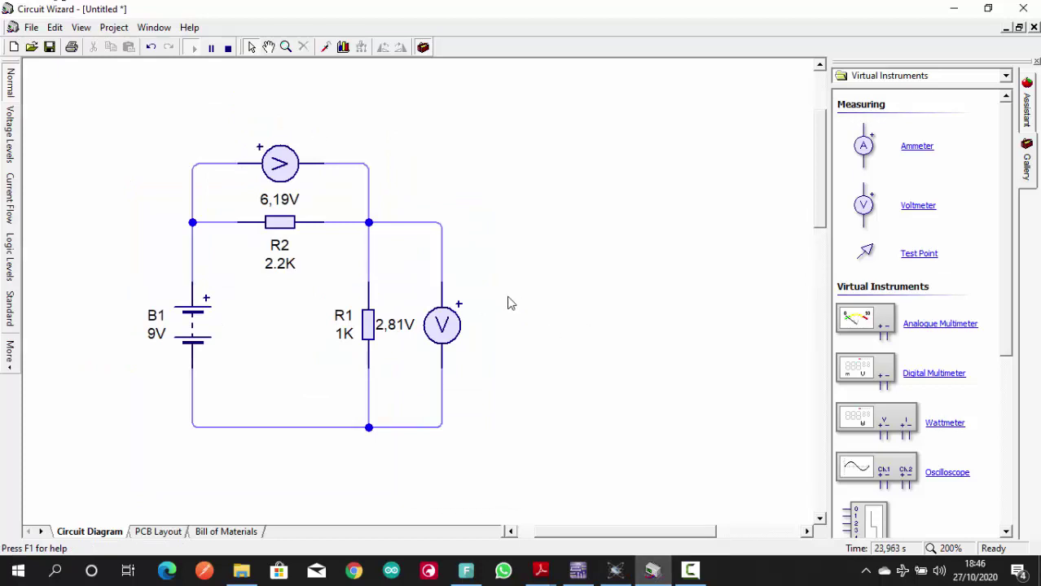
{"action": "left_click", "coordinate": [619, 571]}
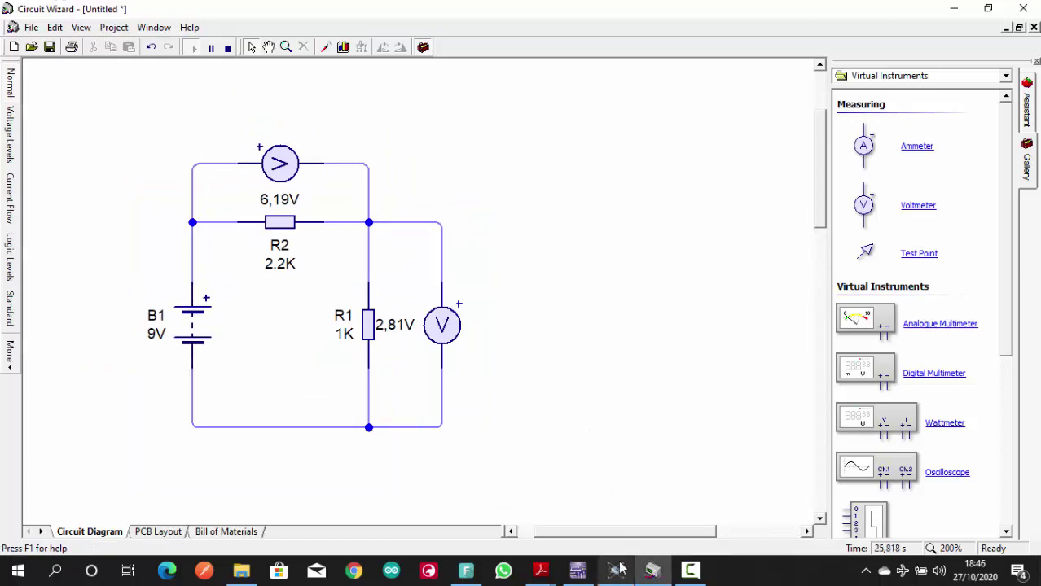